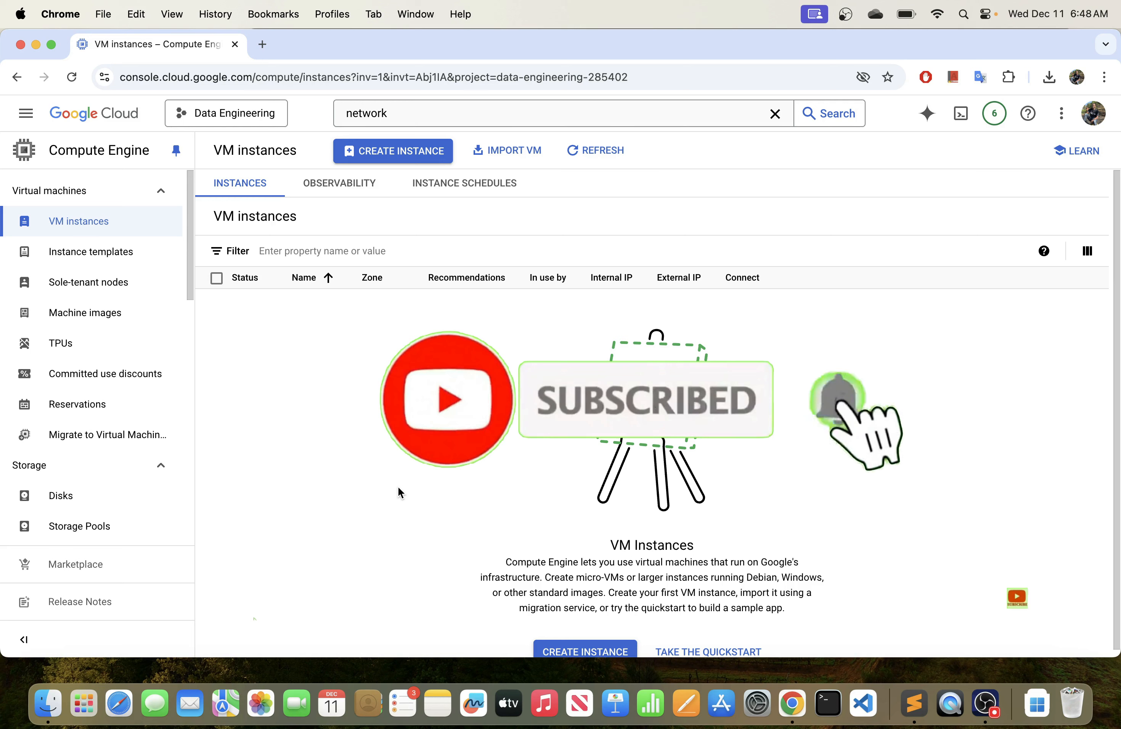
Step: Search the web for "gcp console" in a new browser tab and open the Google Cloud console welcome page
left_click(260, 44)
type("gcp console")
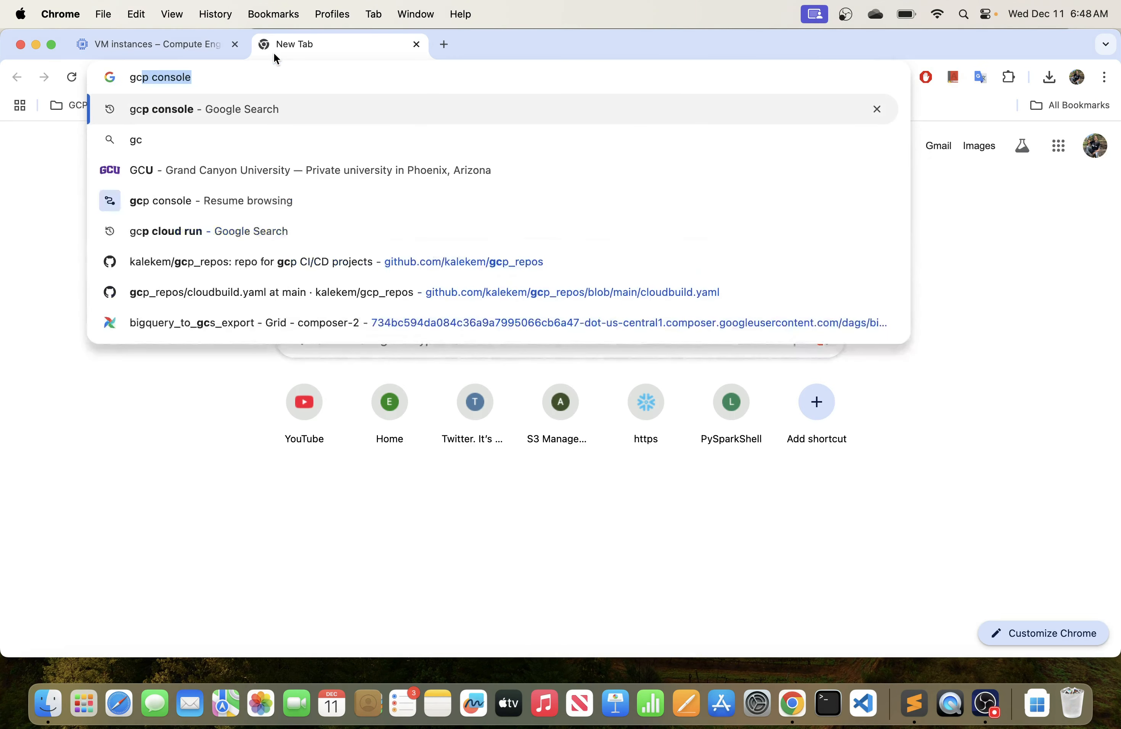
key("Return")
scroll(253, 246, "down", 4)
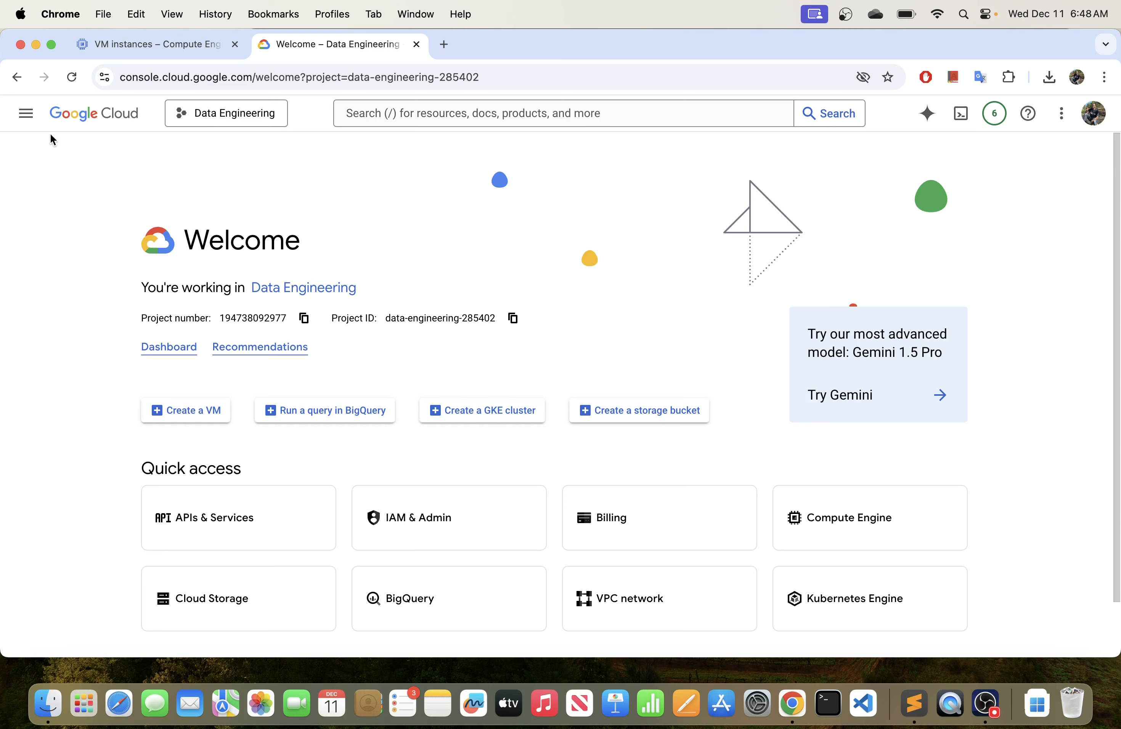
Step: Look over the console's pinned products and open the All products page under Solutions
left_click(27, 113)
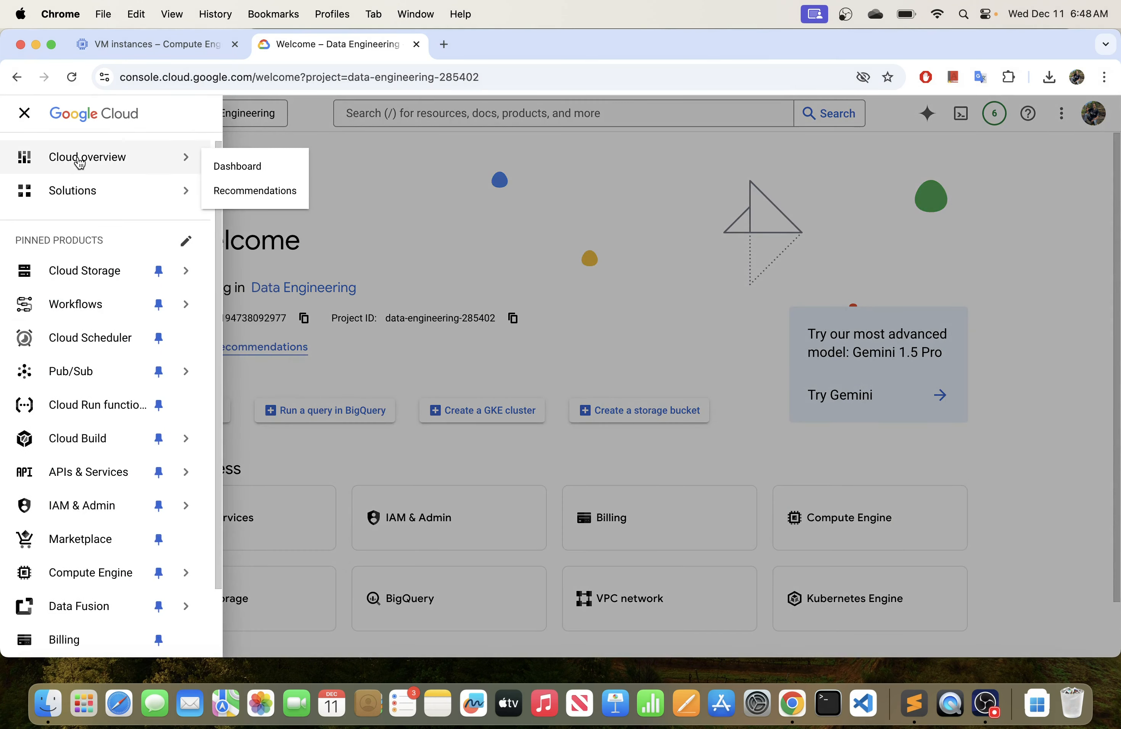
mouse_move(33, 482)
scroll(40, 483, "down", 2)
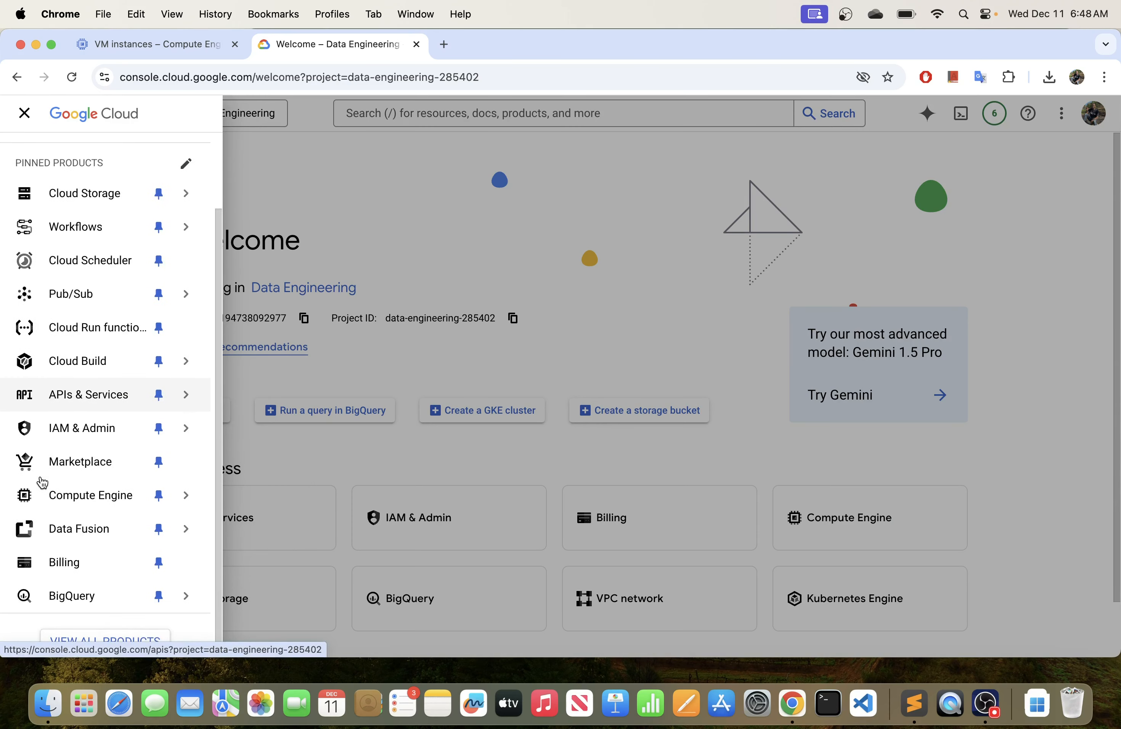
scroll(41, 483, "up", 2)
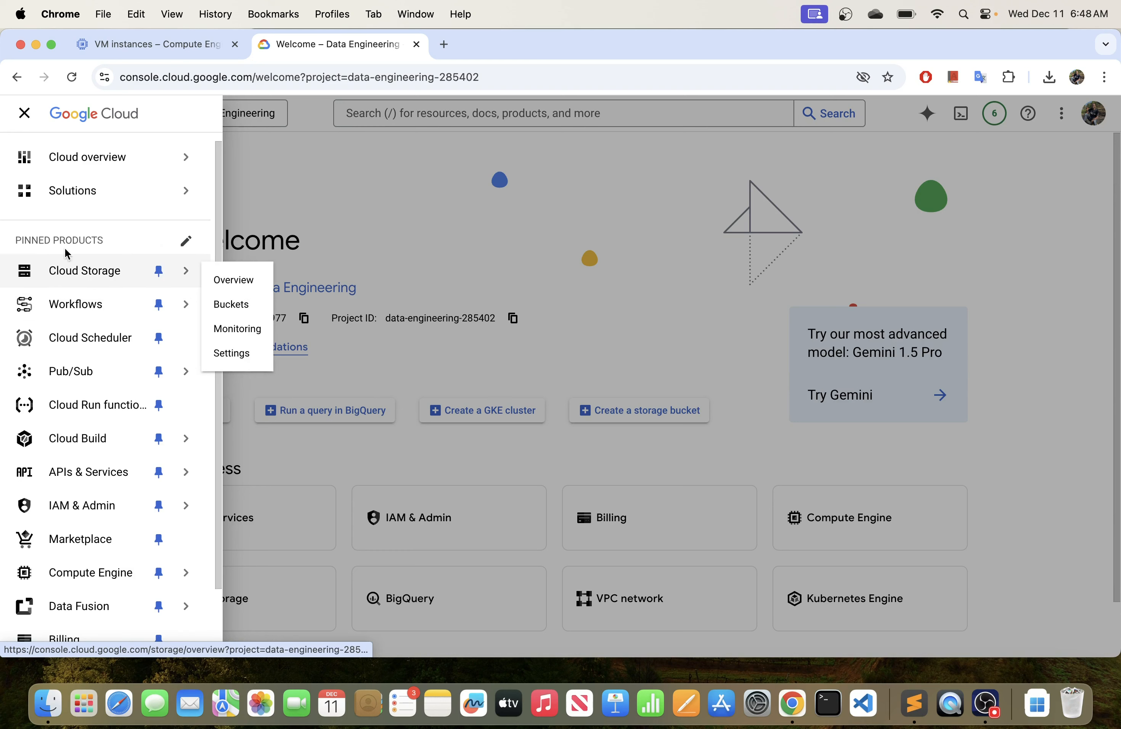
mouse_move(26, 201)
mouse_move(61, 163)
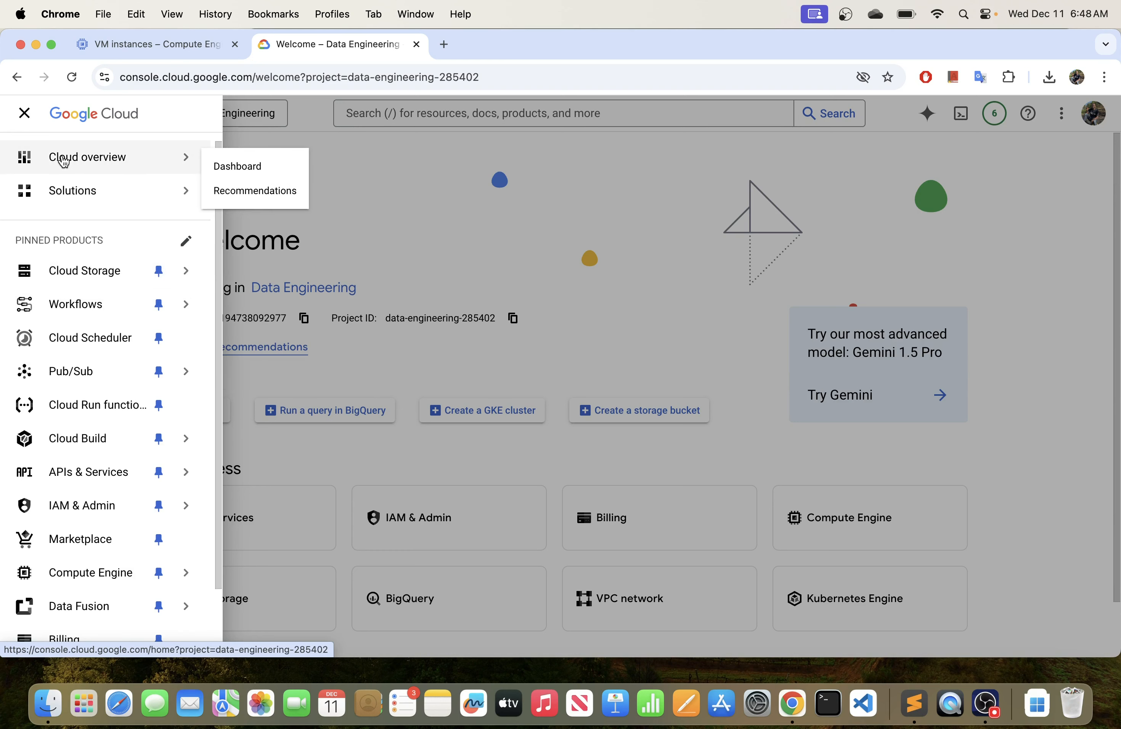
mouse_move(61, 194)
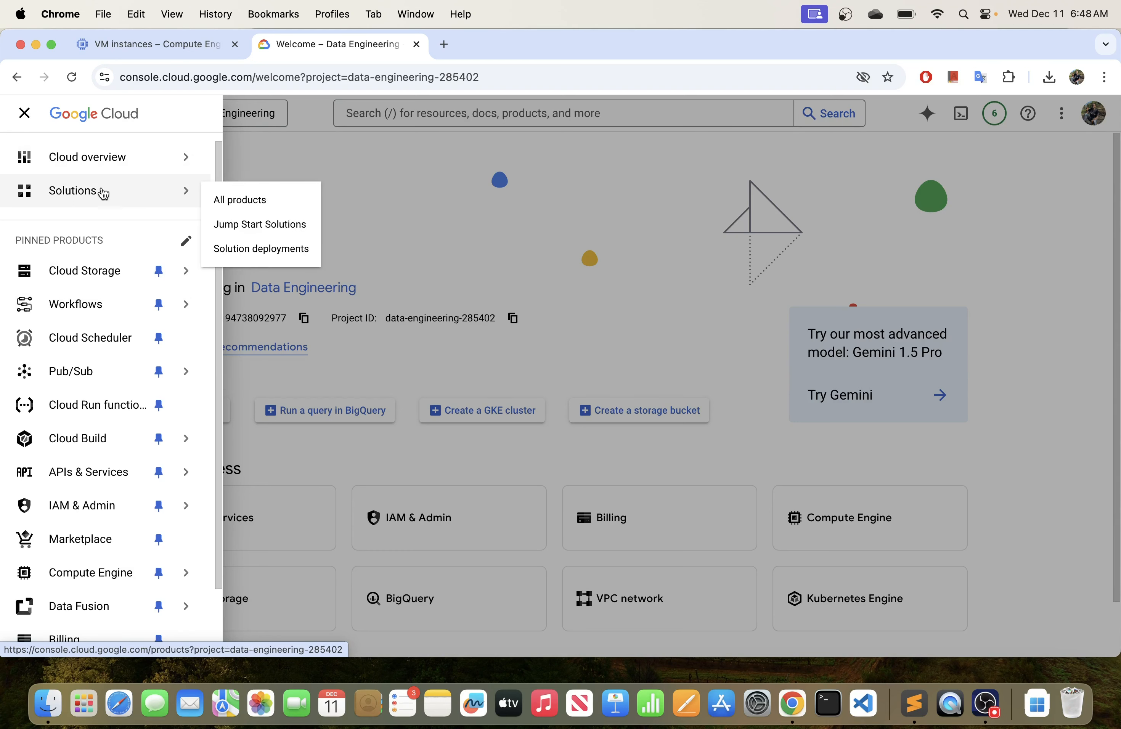
left_click(240, 201)
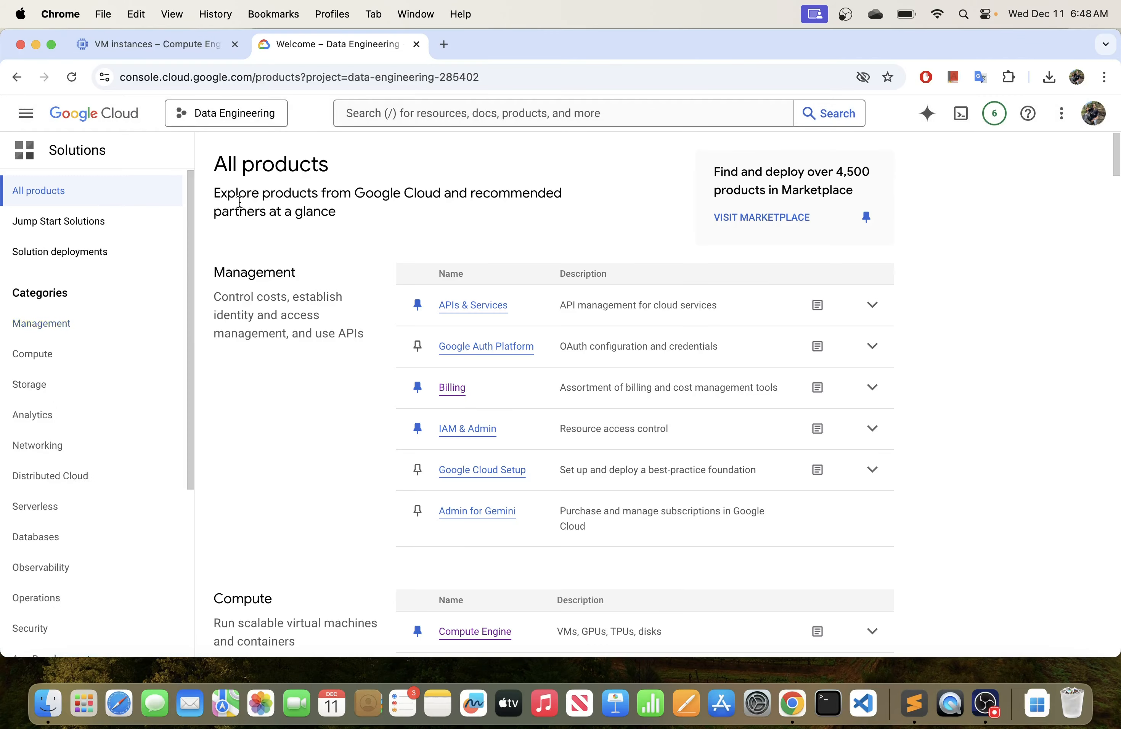
Step: Browse the All products catalog by category, jumping to Compute and looking over the Storage products
scroll(530, 457, "down", 20)
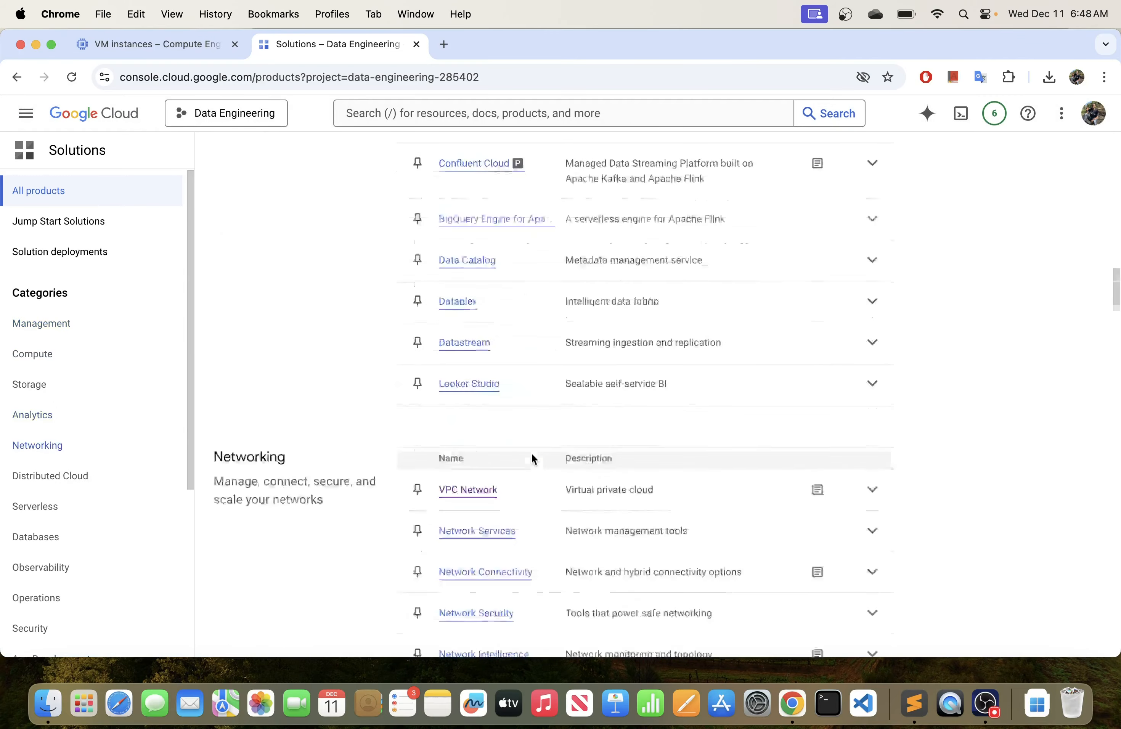
scroll(531, 458, "down", 15)
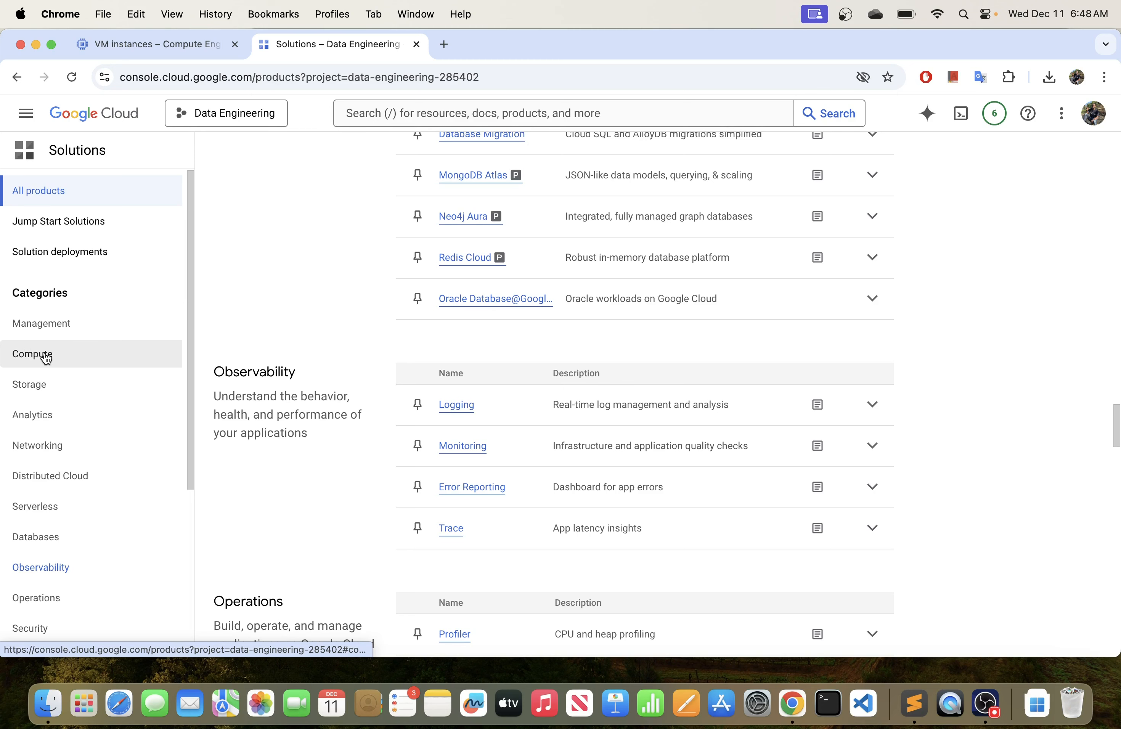
left_click(82, 358)
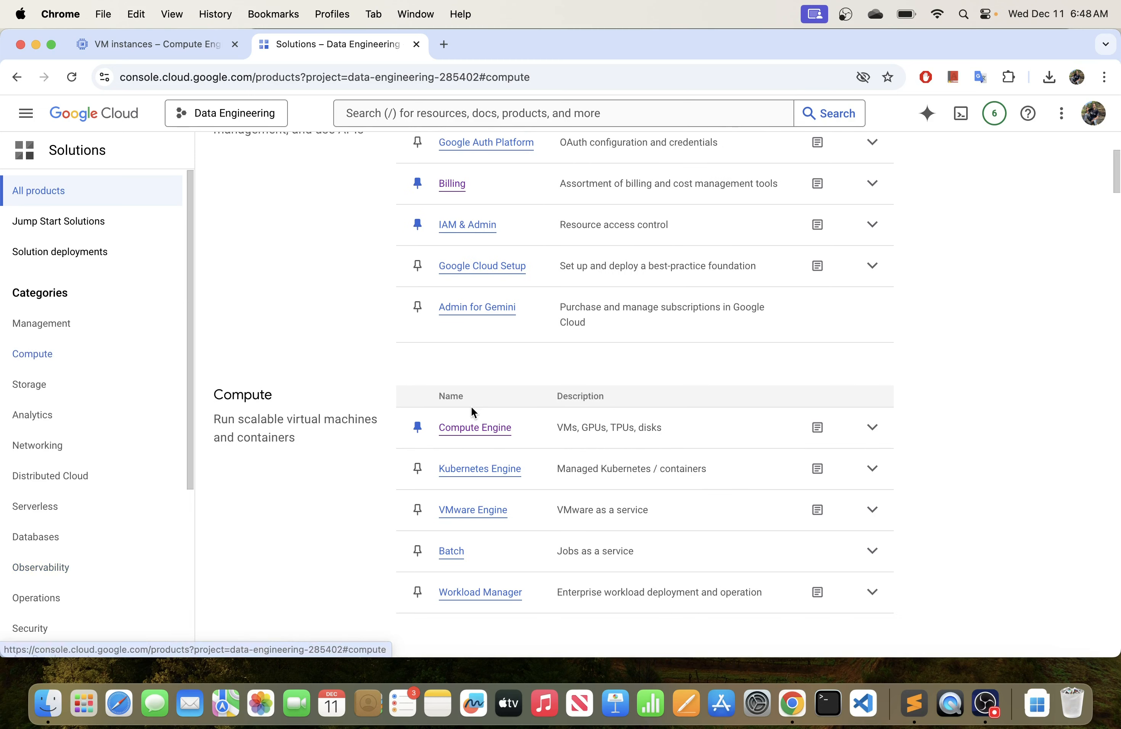
scroll(474, 408, "down", 12)
scroll(474, 402, "up", 7)
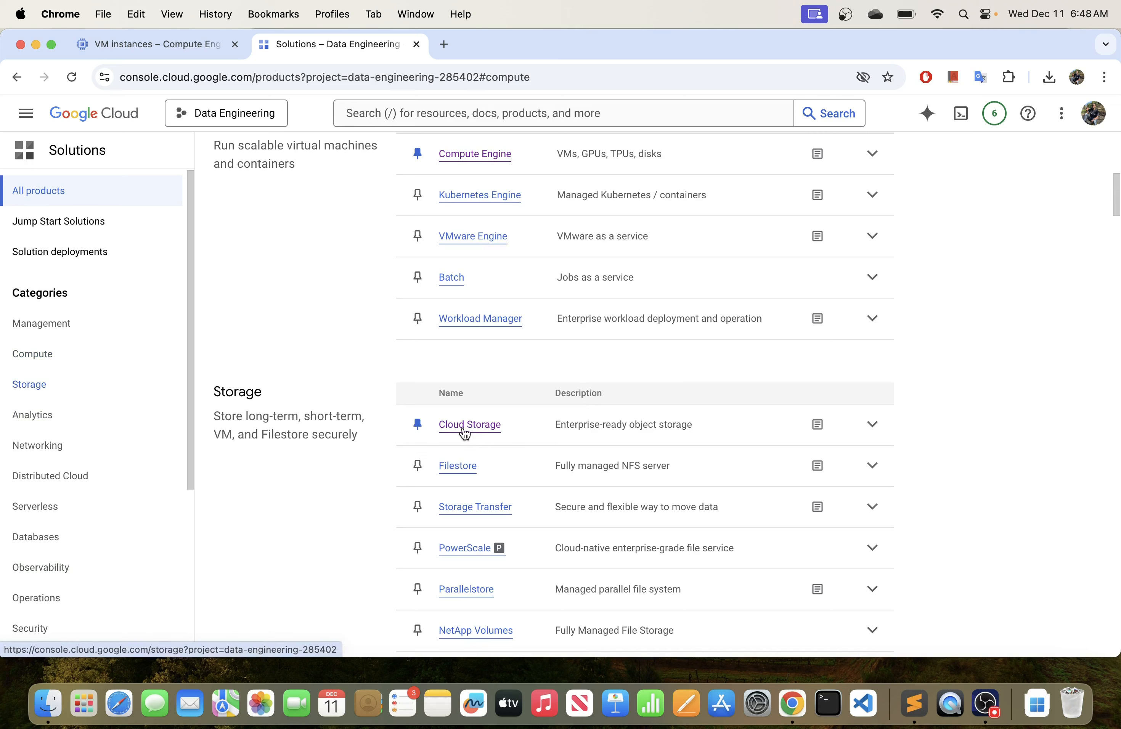
Step: Compare the pinned products, such as Cloud Storage and IAM & Admin, with the Compute and Storage catalog entries and product categories
left_click(25, 113)
mouse_move(70, 158)
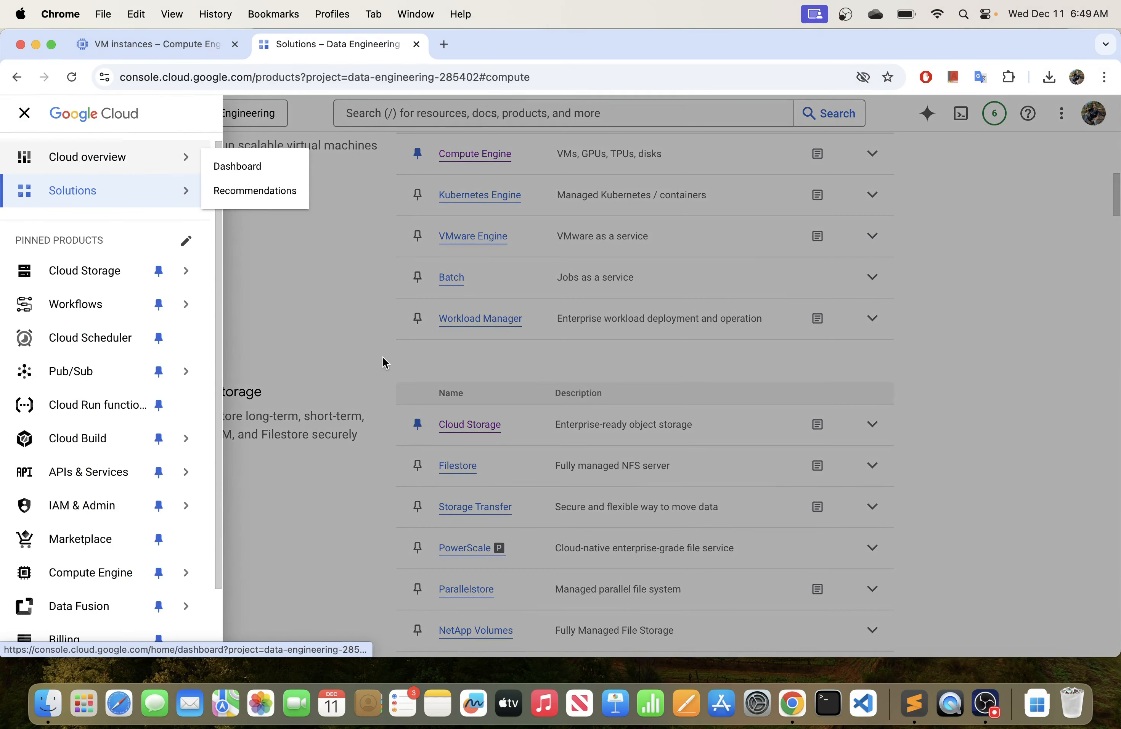
mouse_move(99, 274)
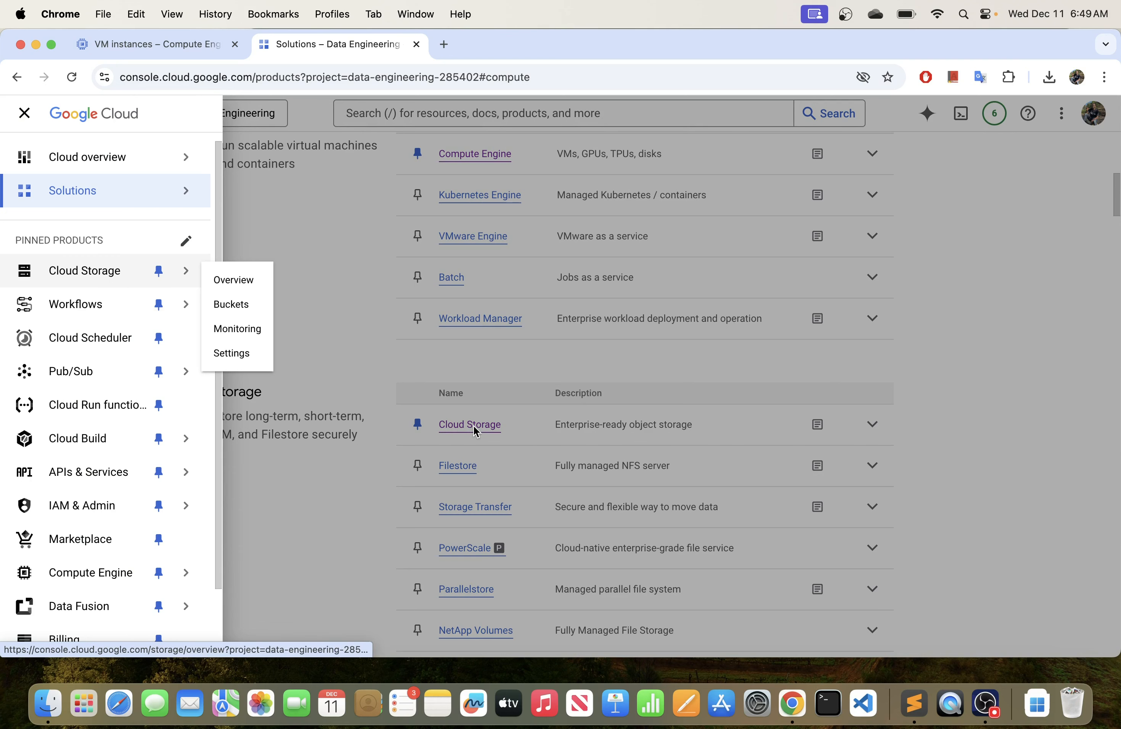
left_click(480, 397)
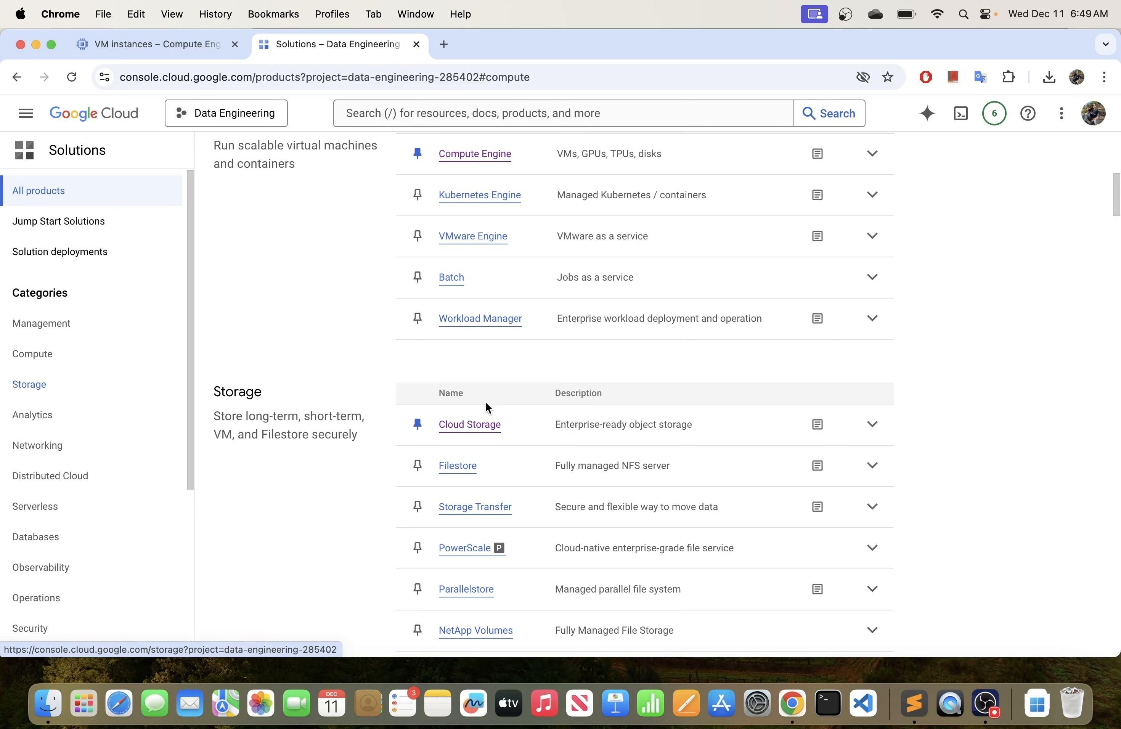
scroll(486, 407, "down", 2)
scroll(487, 407, "up", 4)
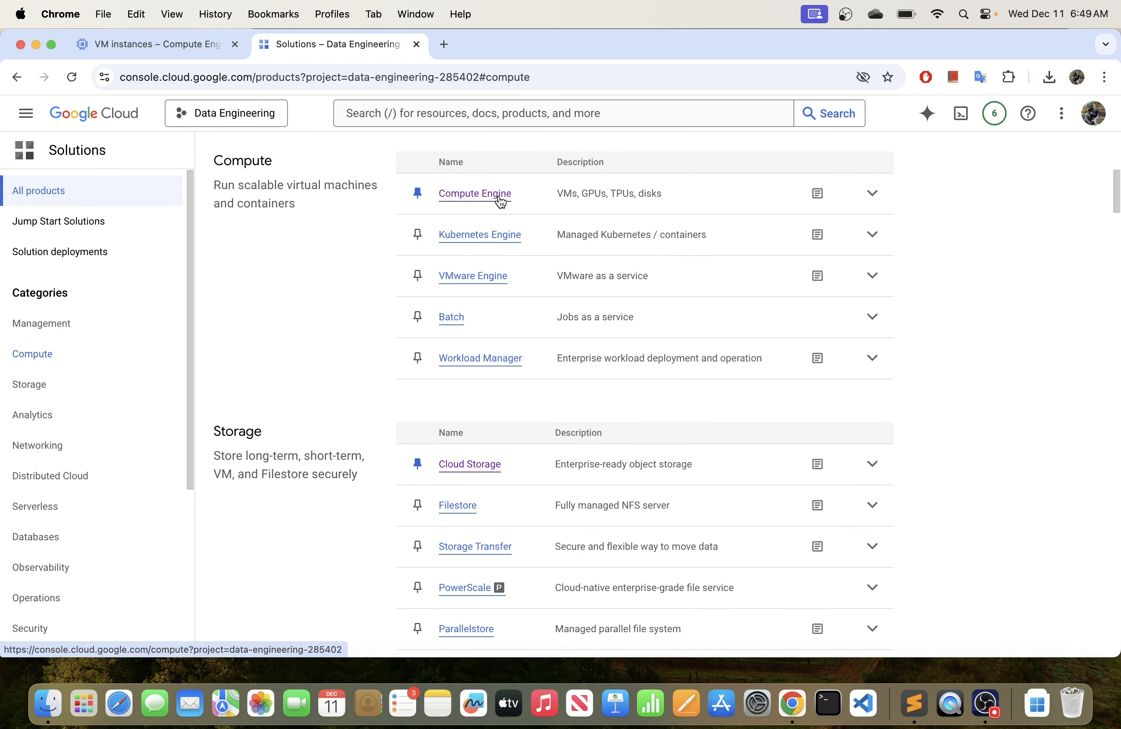
scroll(99, 302, "down", 5)
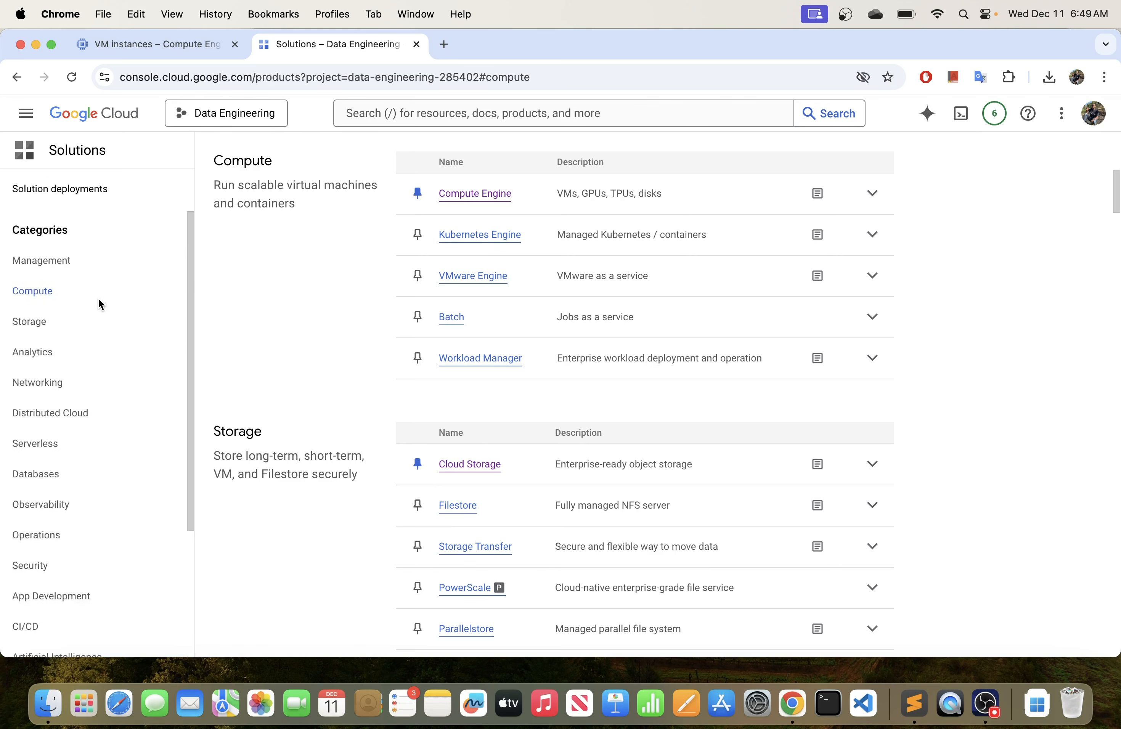
left_click(26, 112)
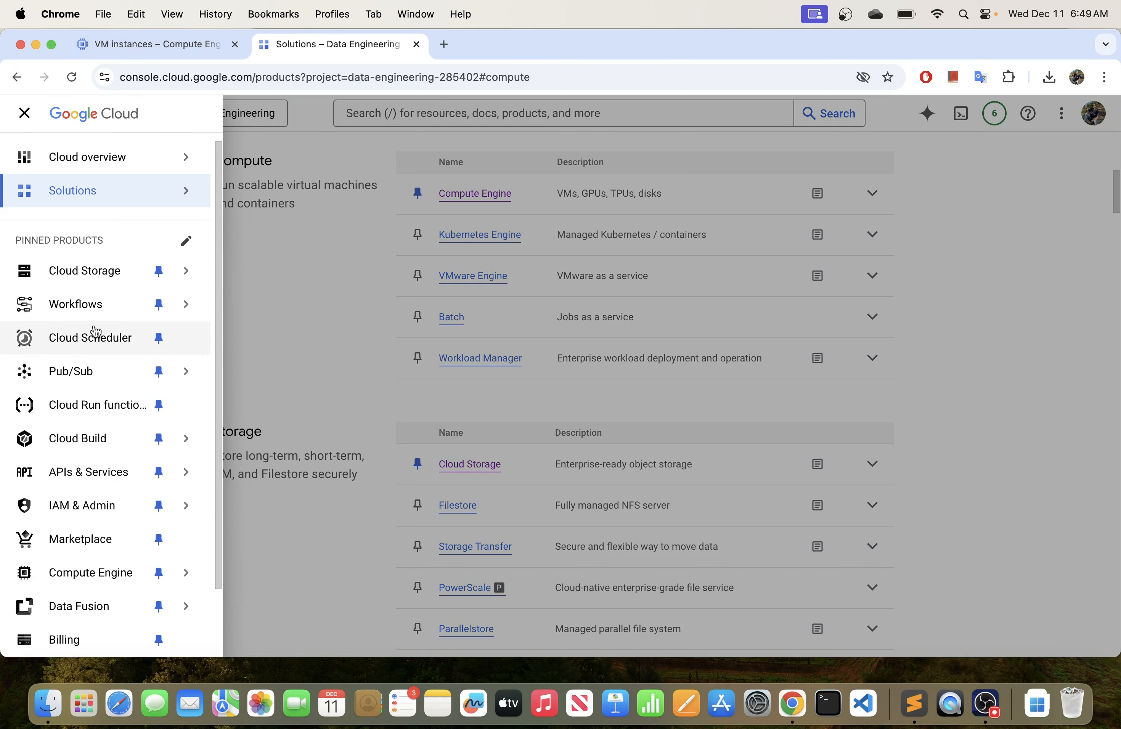
mouse_move(77, 265)
mouse_move(86, 516)
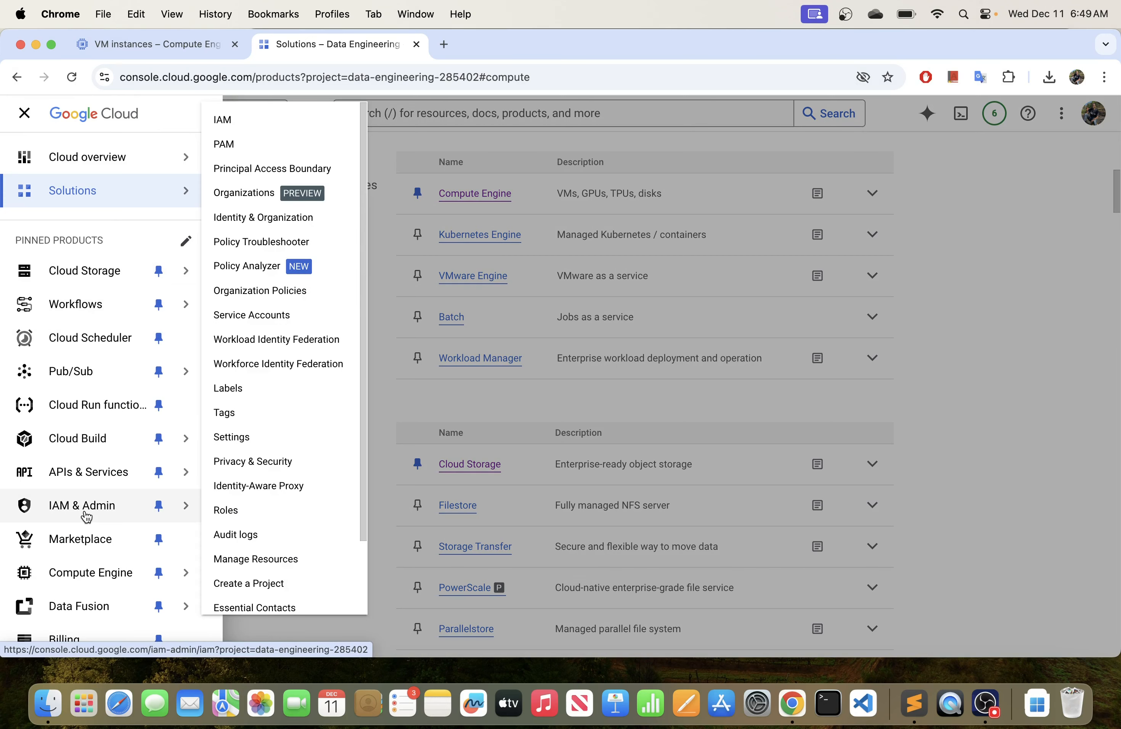
left_click(371, 151)
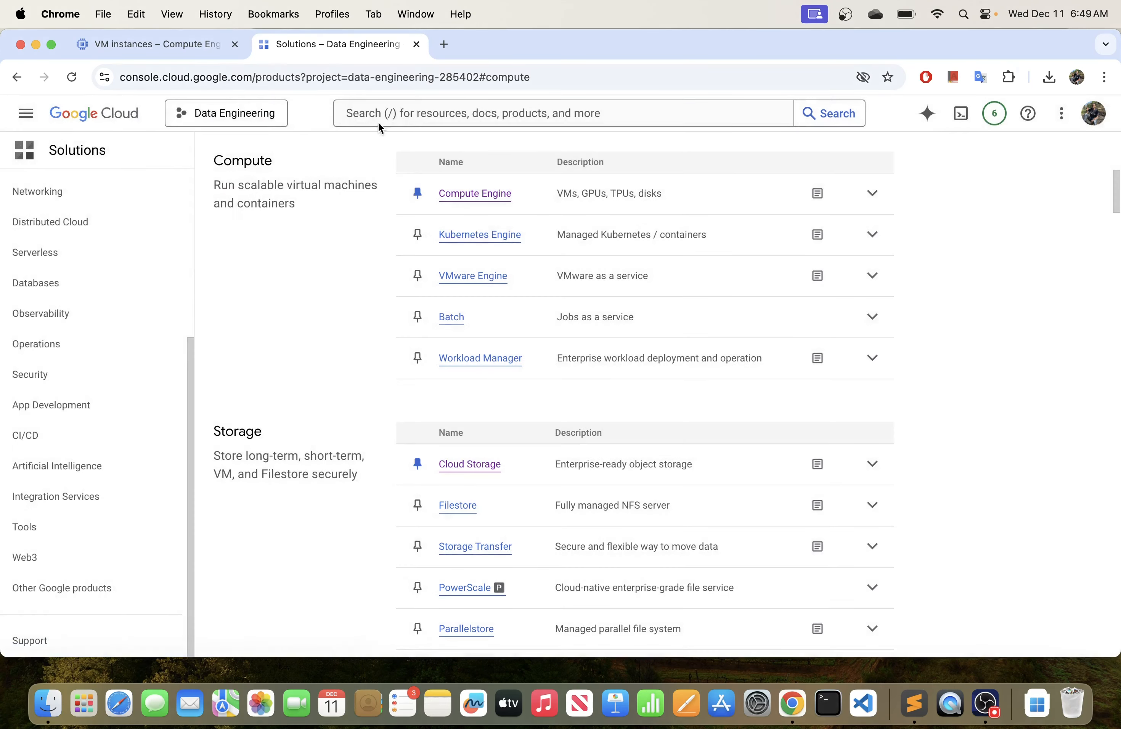
Step: Search the console for "compute" and open Compute Engine to reach its VM instances page
left_click(423, 110)
type("com")
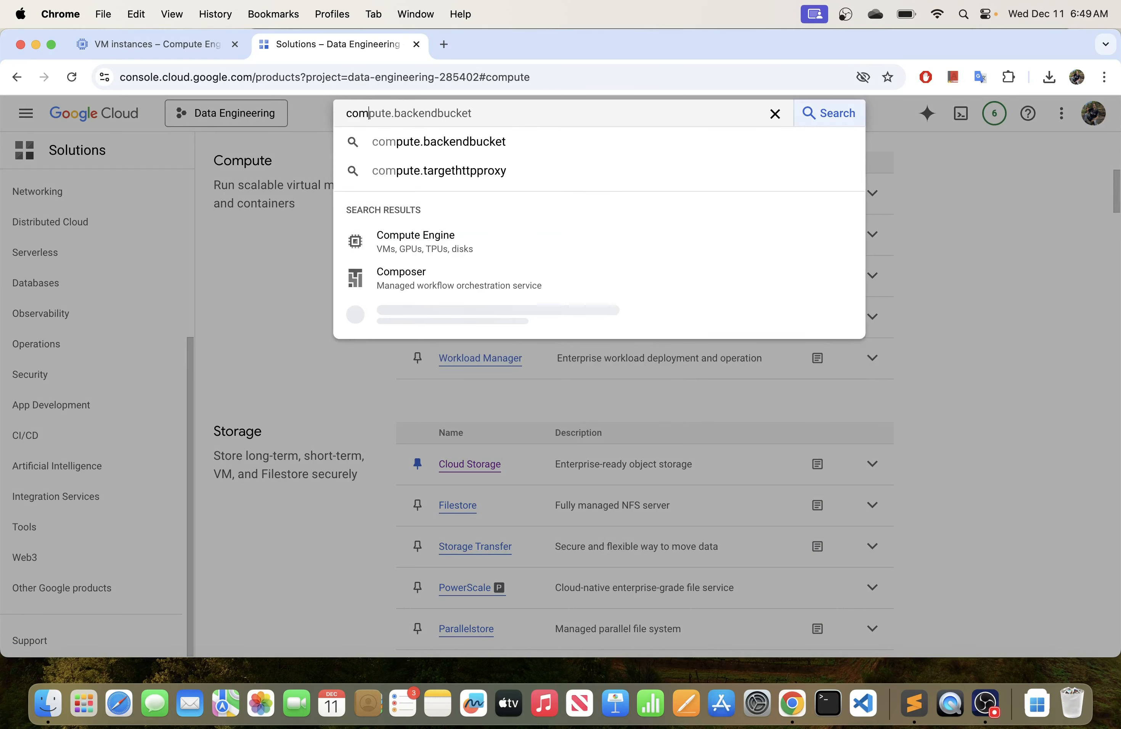
type("pute")
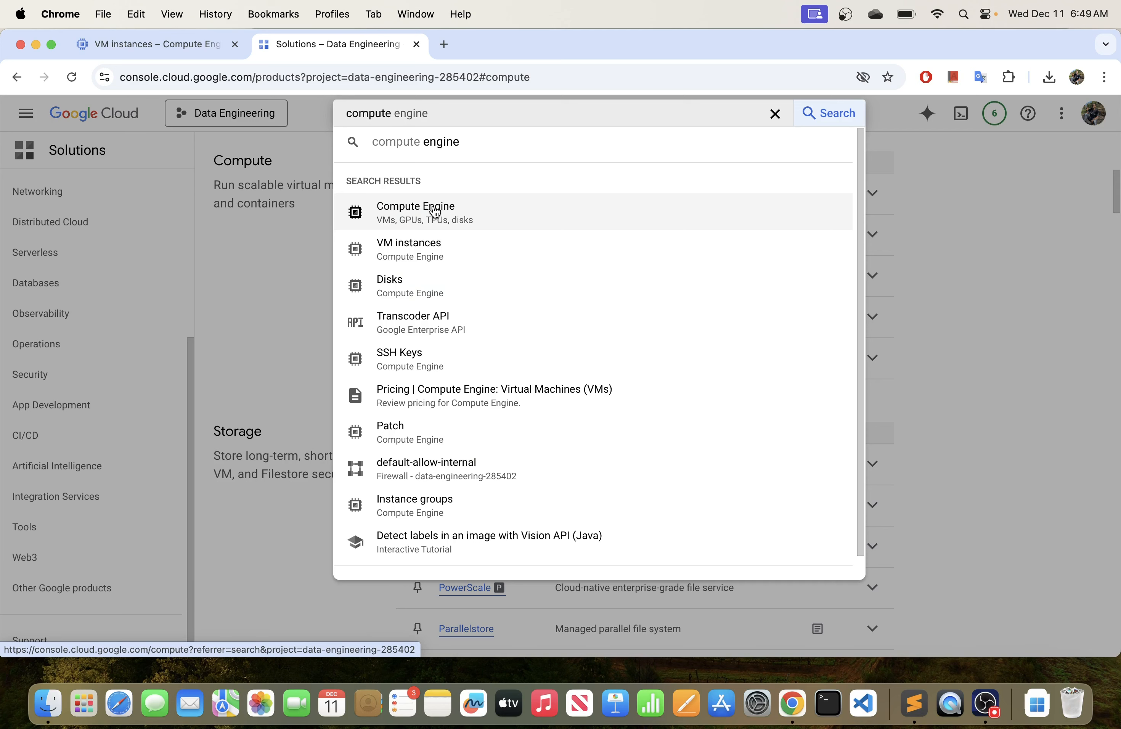
left_click(433, 218)
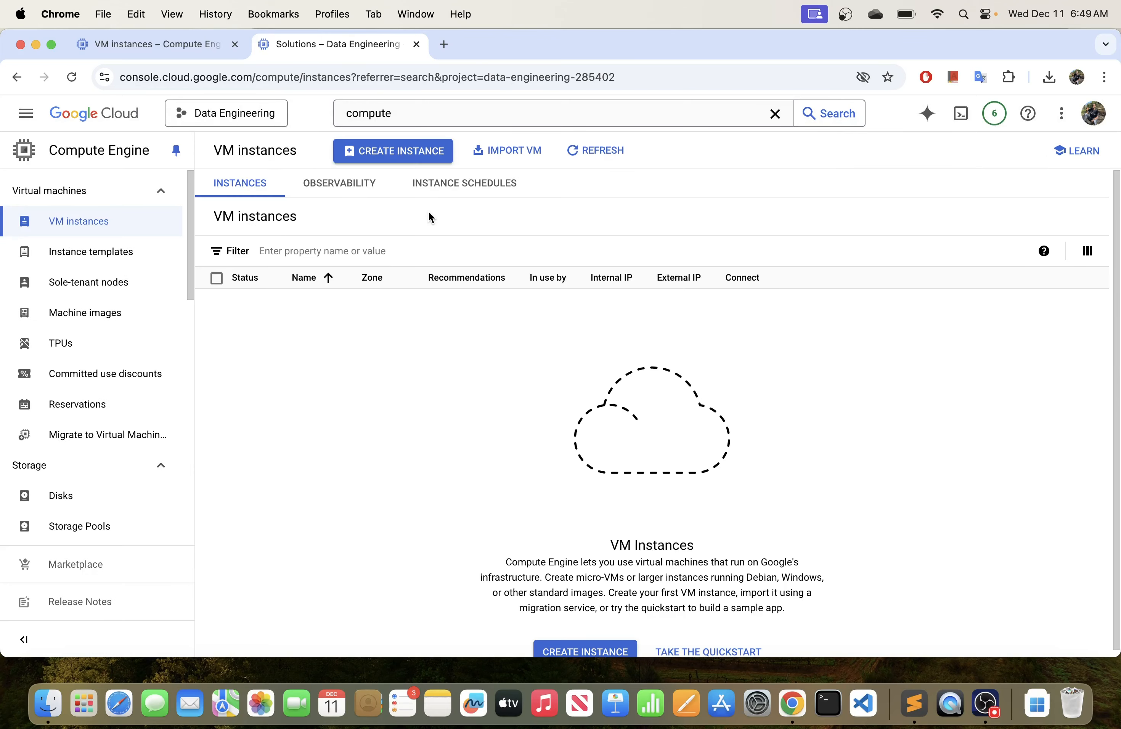
left_click(26, 114)
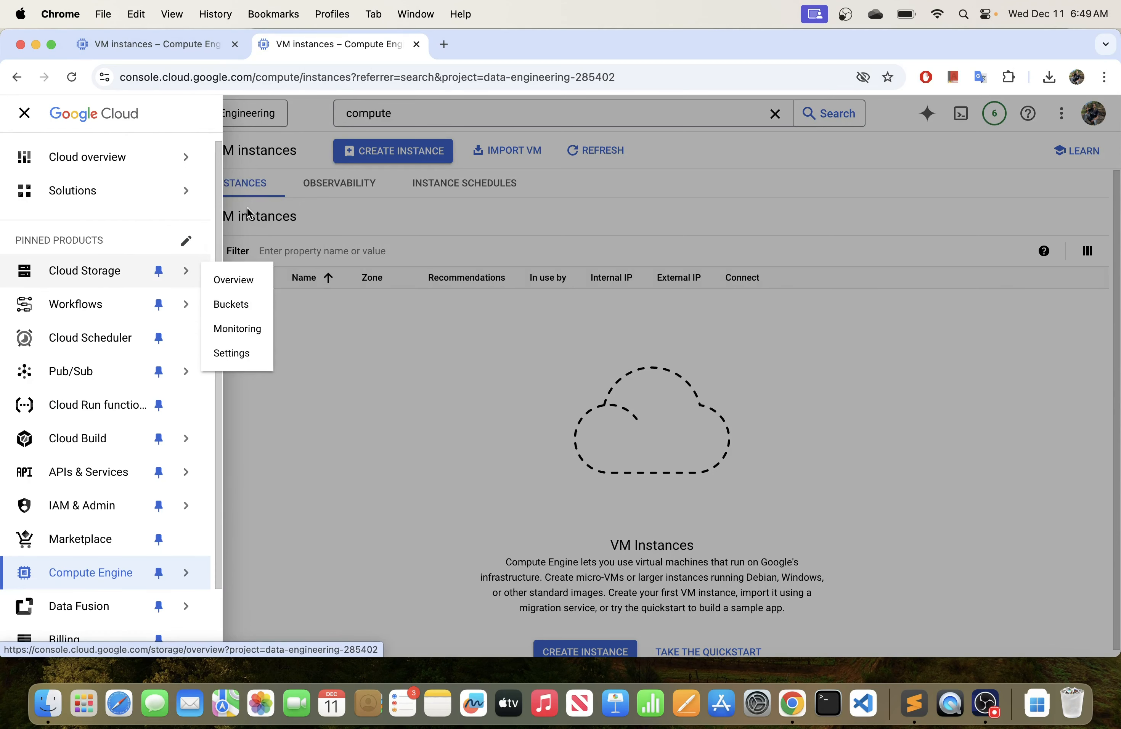
left_click(377, 218)
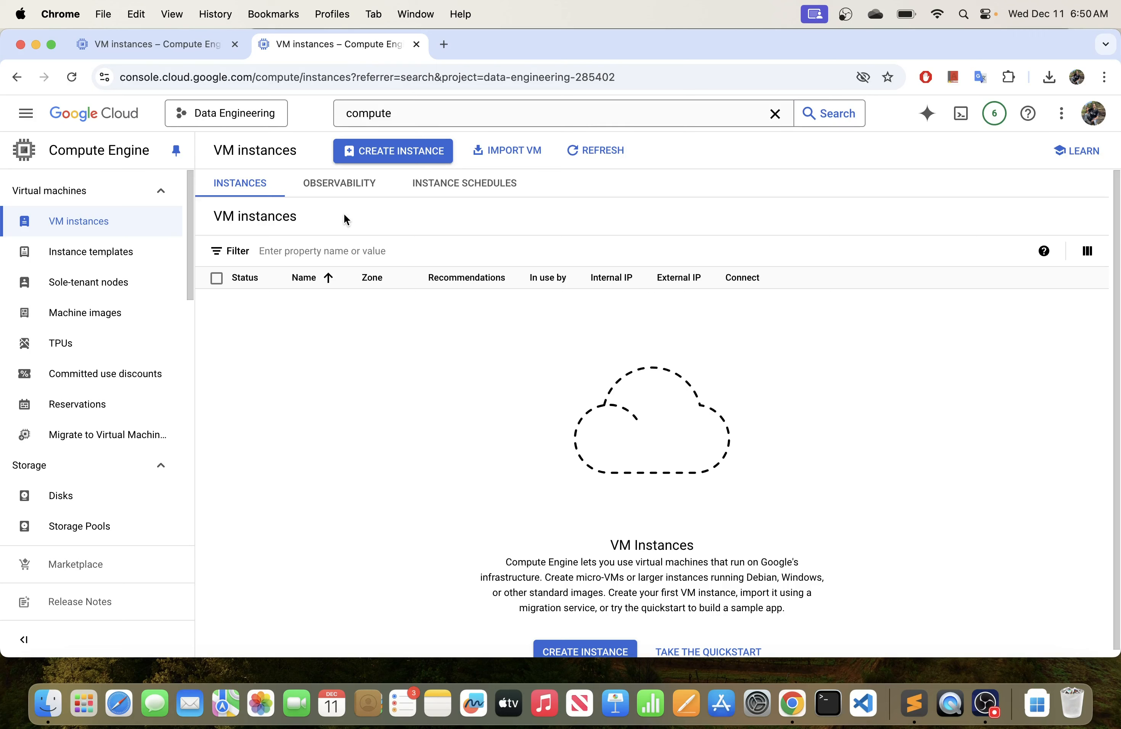
Step: Make the browser window full screen and start creating a new VM instance, looking over its machine configuration
left_click(52, 44)
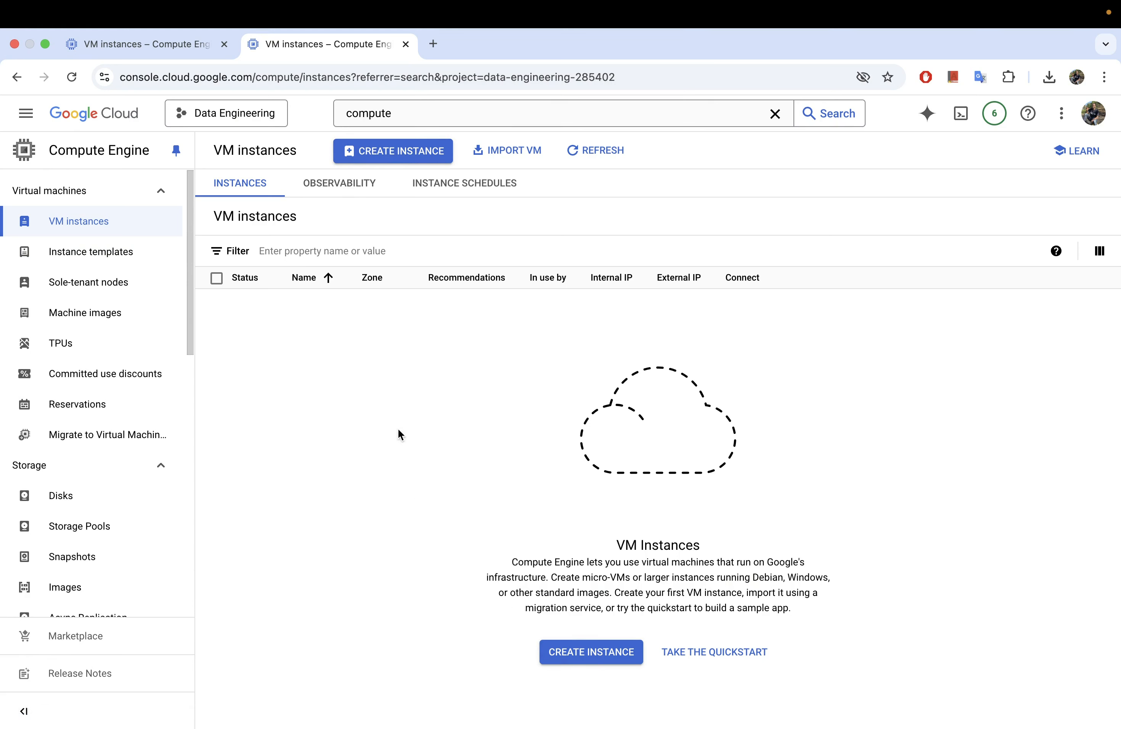
left_click(405, 154)
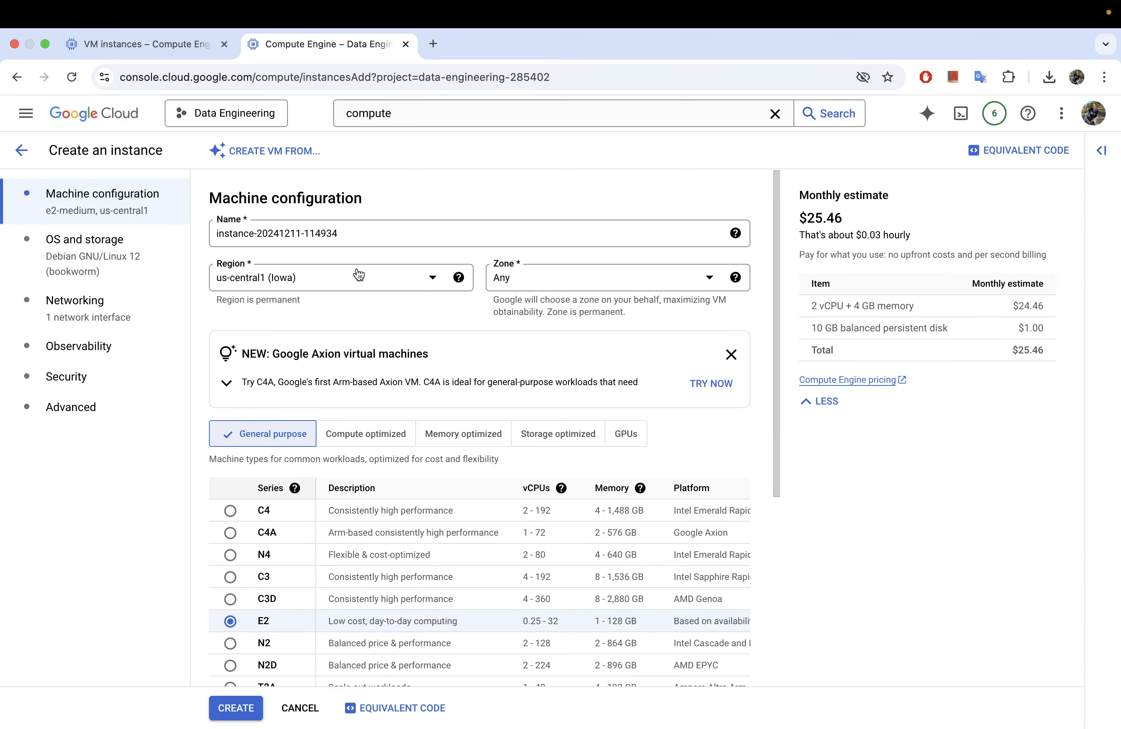
scroll(471, 310, "down", 6)
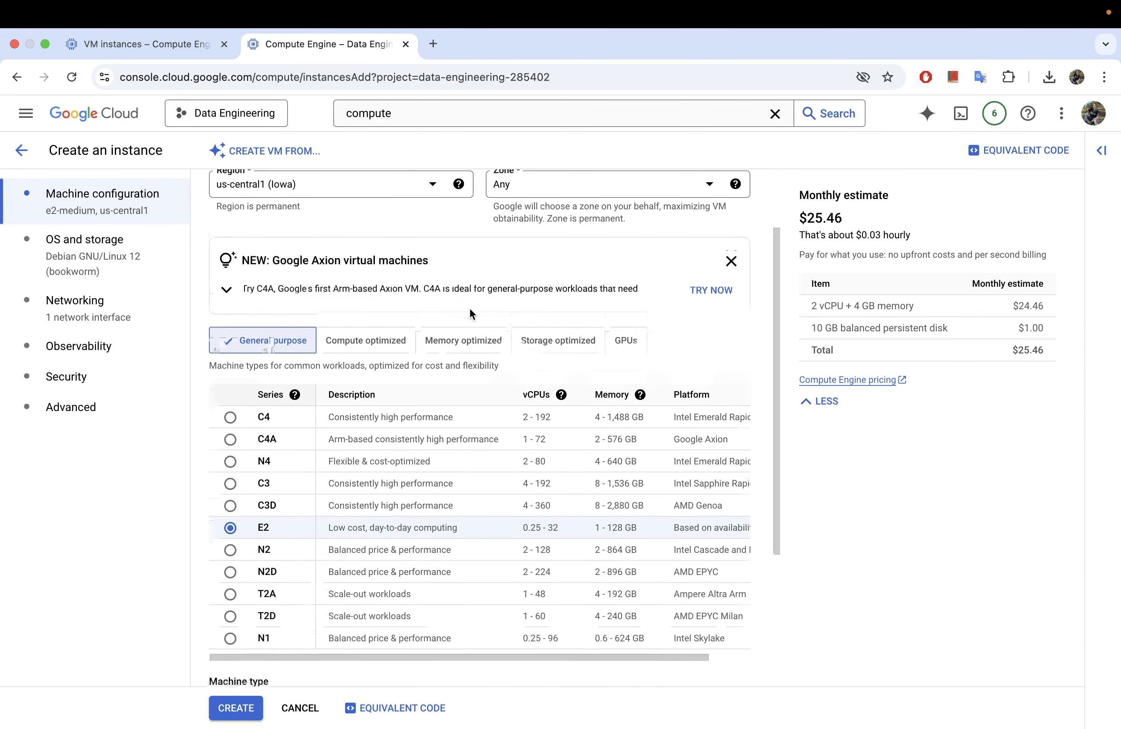
scroll(470, 312, "up", 6)
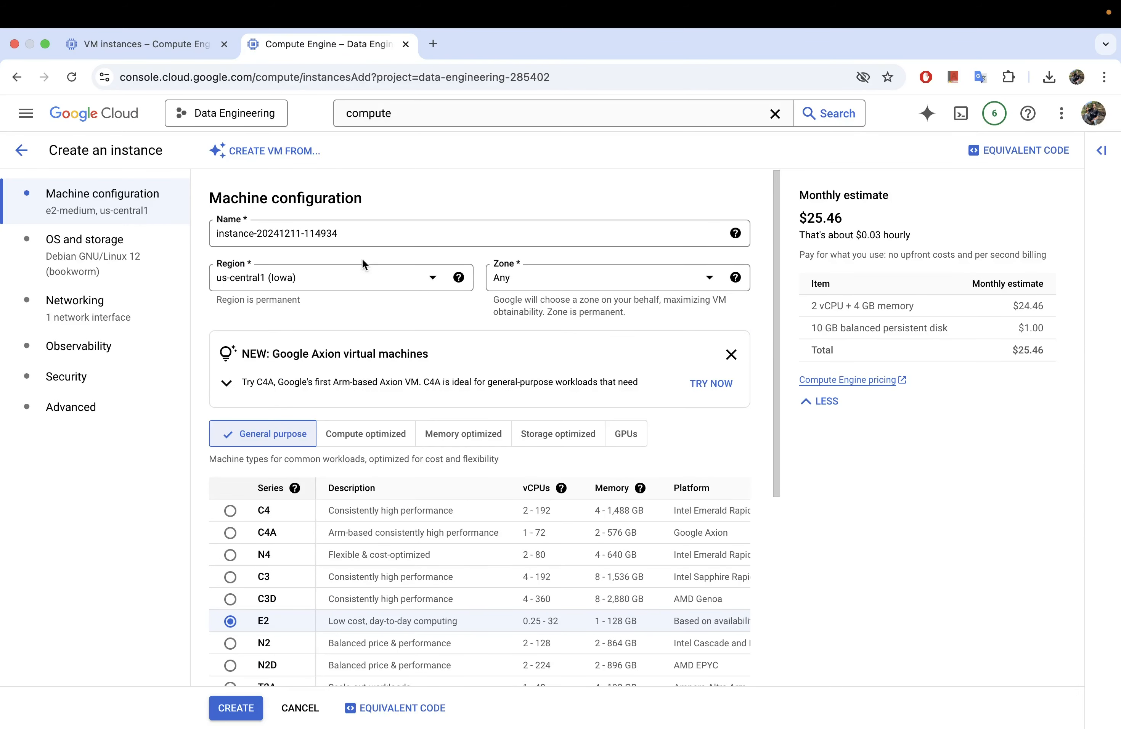
Step: Name the new VM instance windows-rdp
triple_click(363, 231)
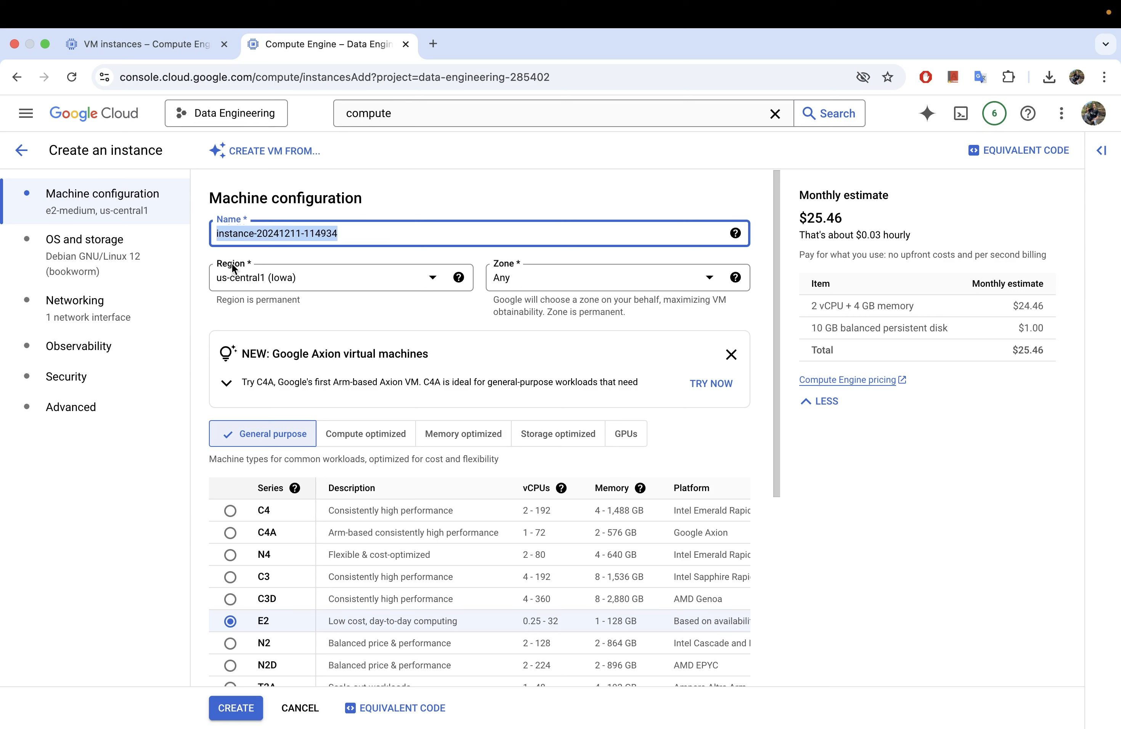
type("windows-")
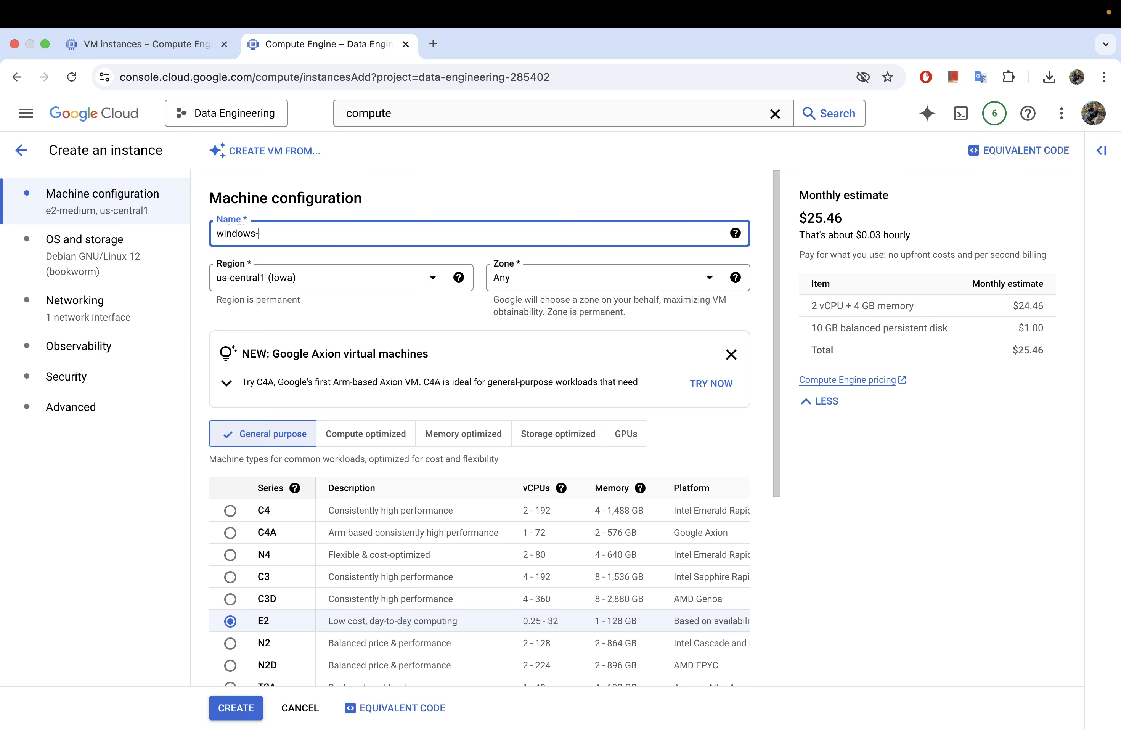
type("rdp")
Step: Check the available regions and zones, keeping us-central1 (Iowa) as the region and Any as the zone
left_click(303, 279)
left_click(310, 243)
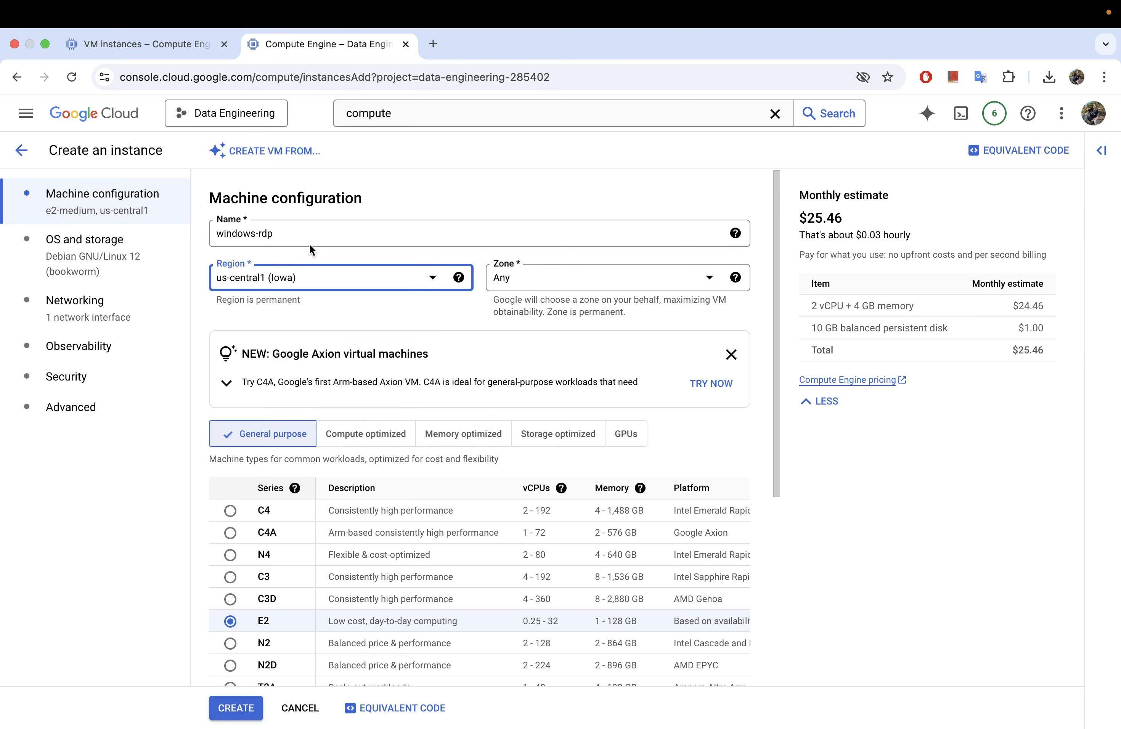
left_click(336, 279)
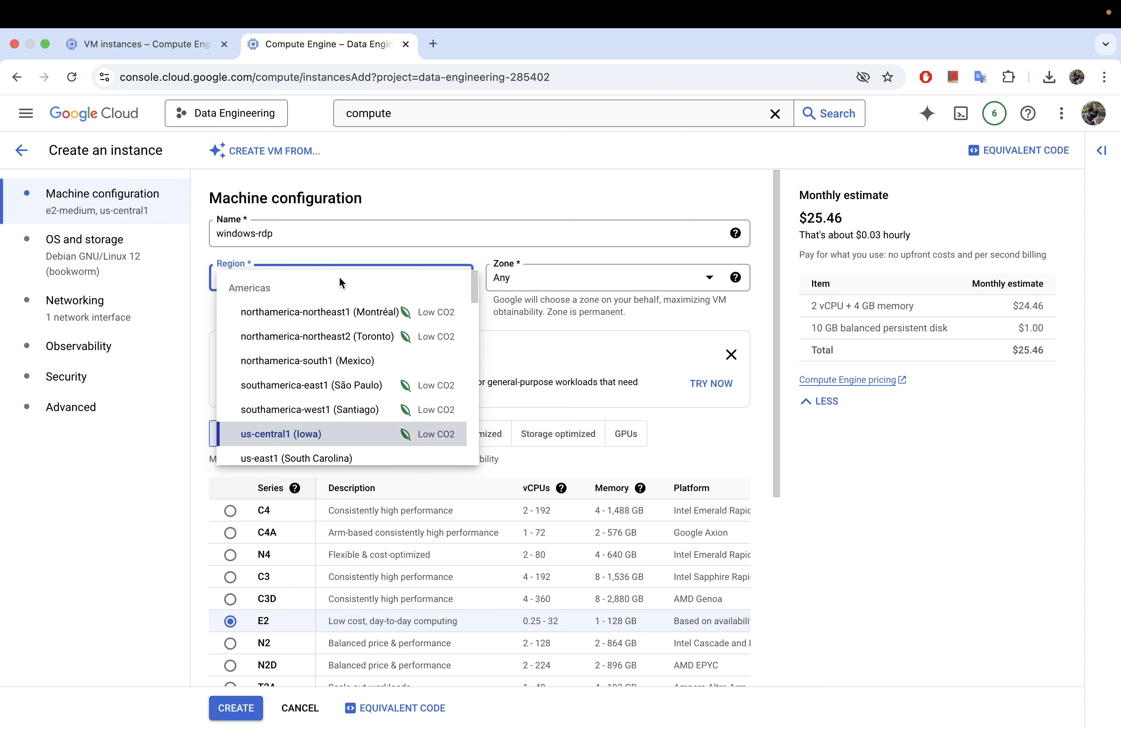
left_click(404, 175)
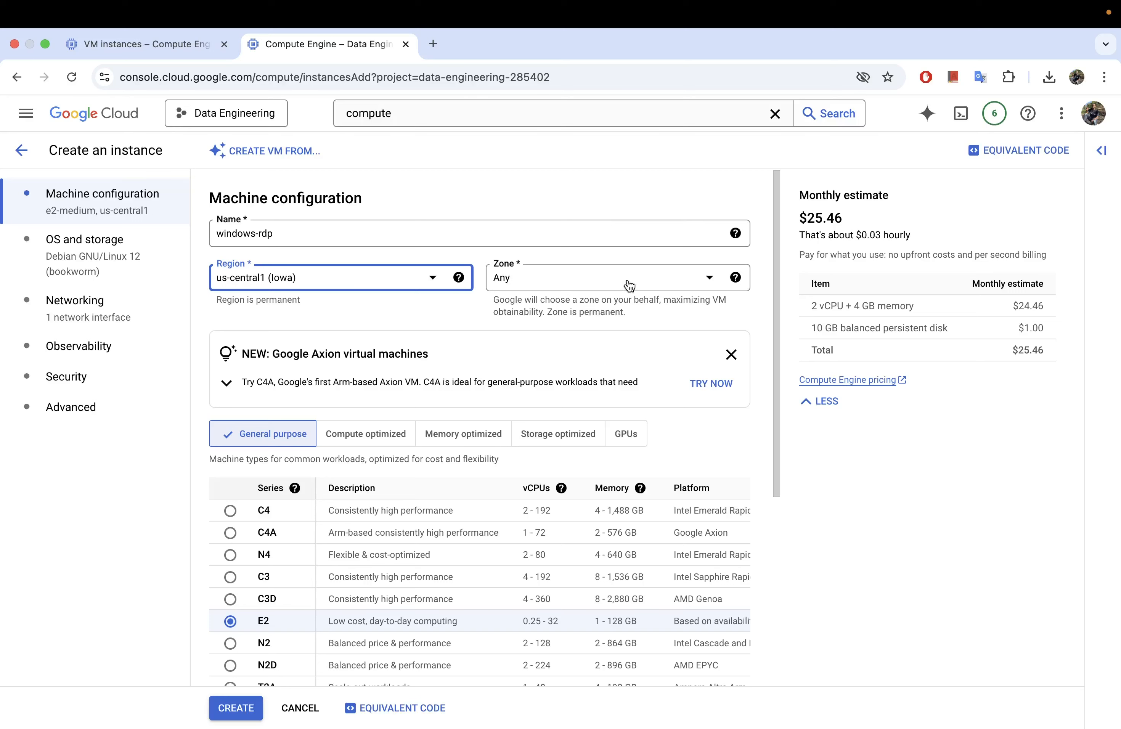
left_click(614, 286)
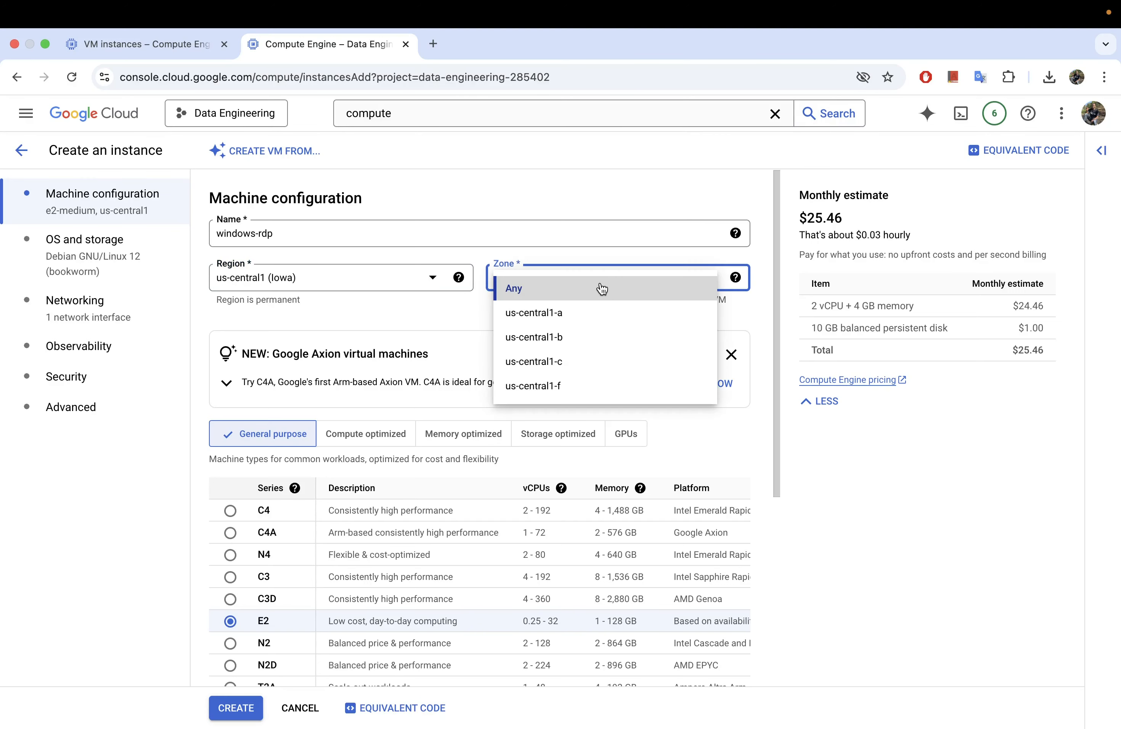
left_click(552, 288)
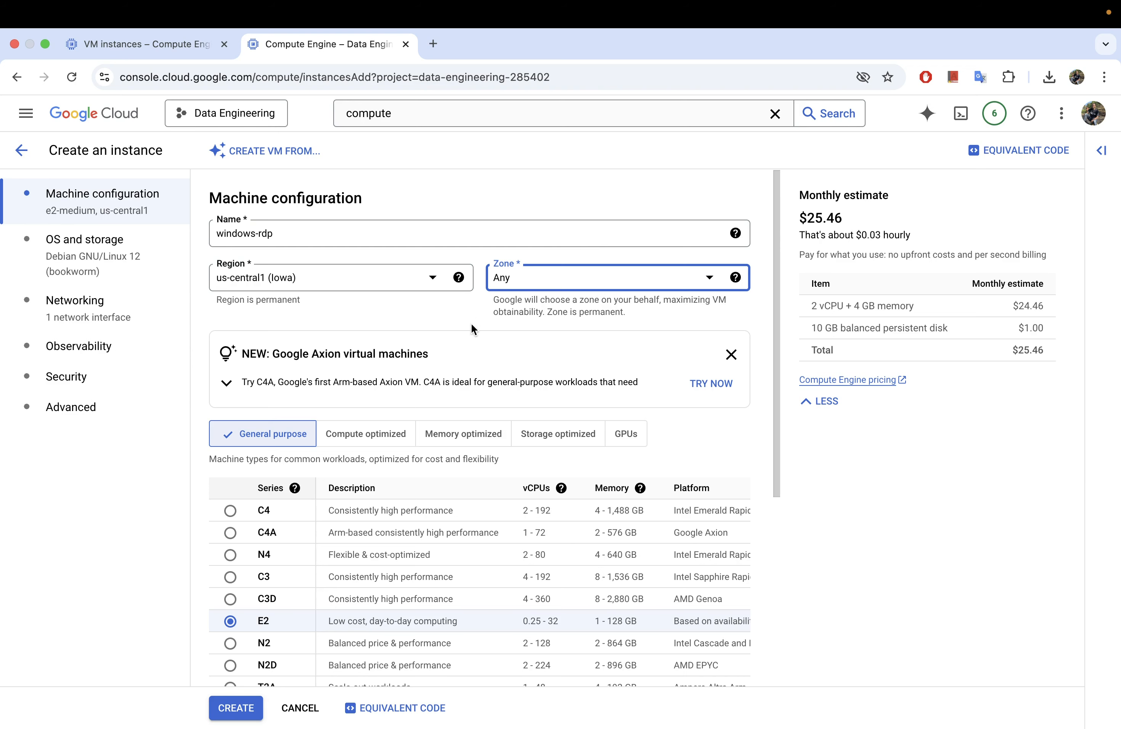
Step: Dismiss the Google Axion virtual machines notice in the machine configuration
scroll(460, 328, "down", 6)
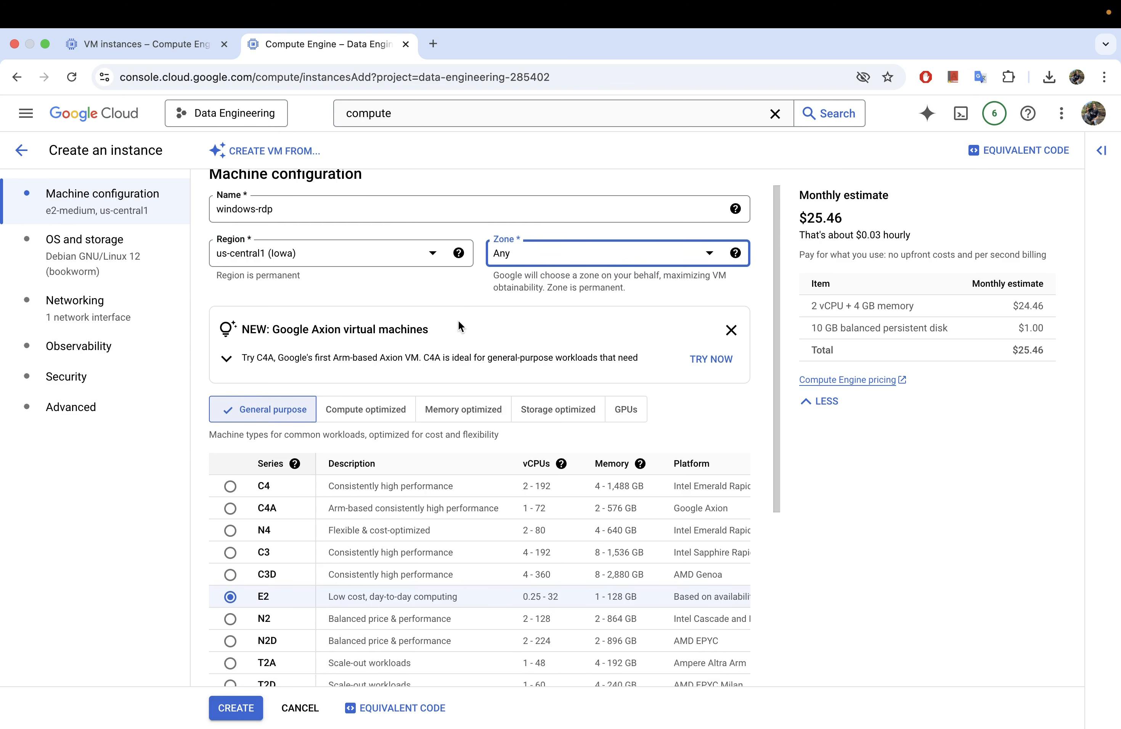
scroll(459, 327, "up", 3)
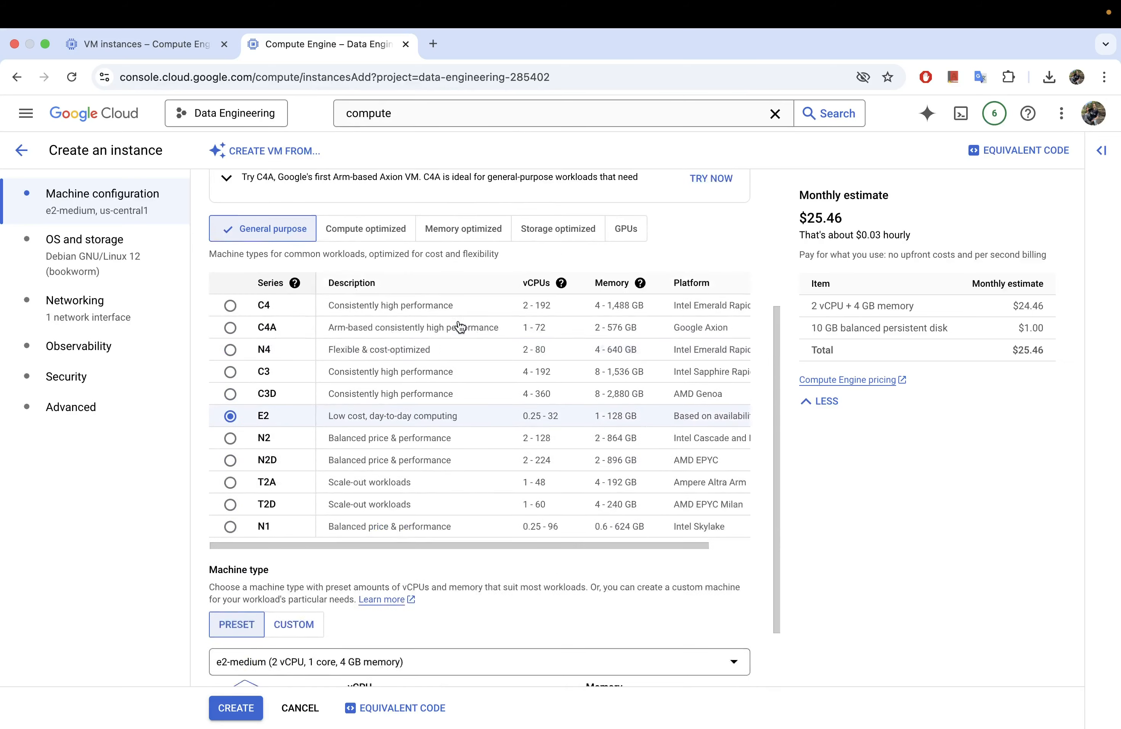
scroll(301, 258, "up", 2)
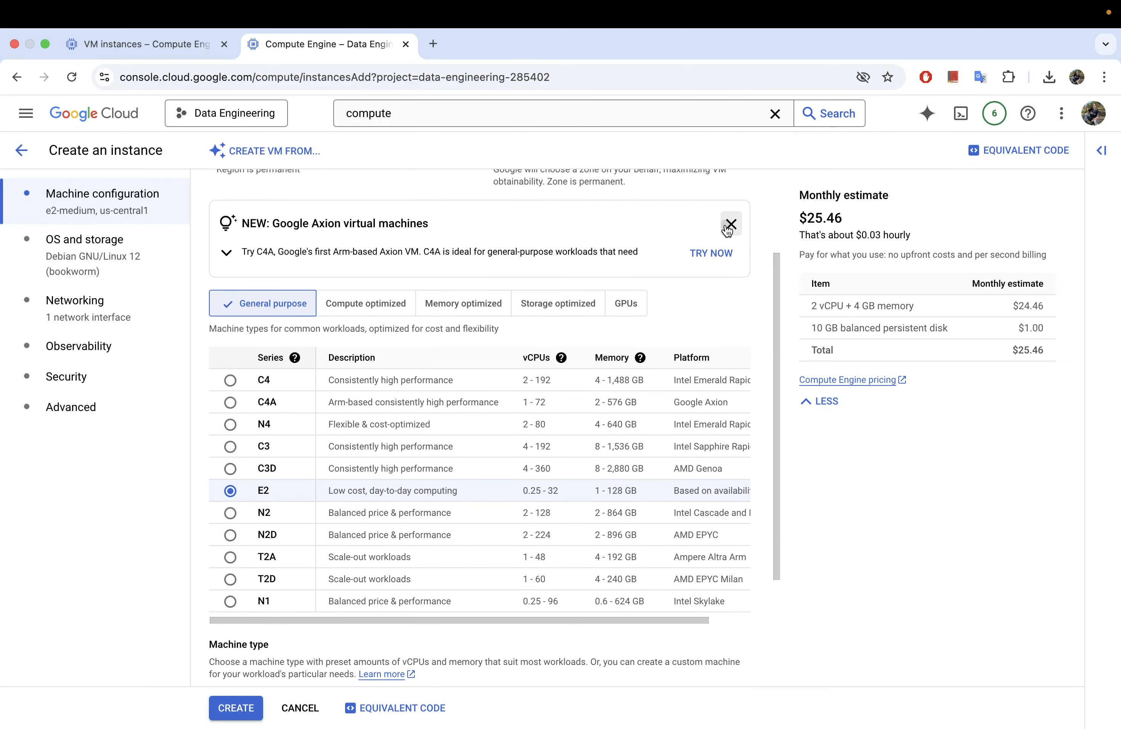
left_click(731, 224)
scroll(425, 277, "up", 2)
scroll(425, 277, "up", 1)
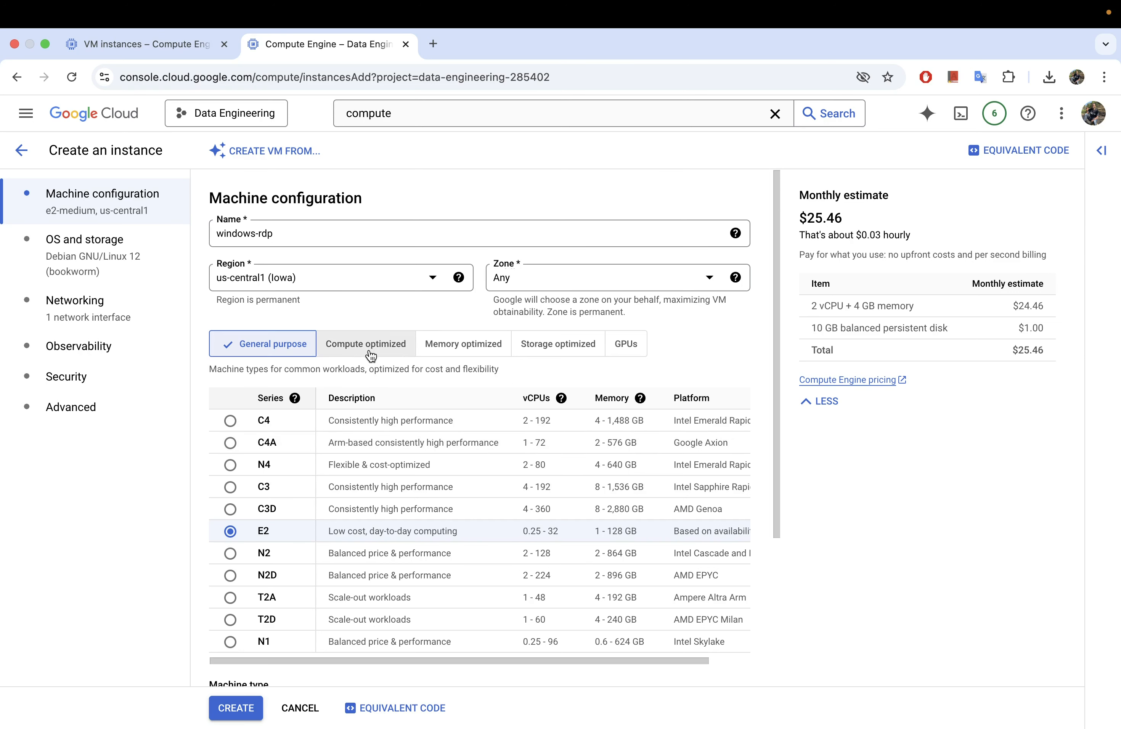
Step: Look over the Compute optimized, Memory optimized, Storage optimized and GPUs machine families, and return to General purpose
left_click(374, 351)
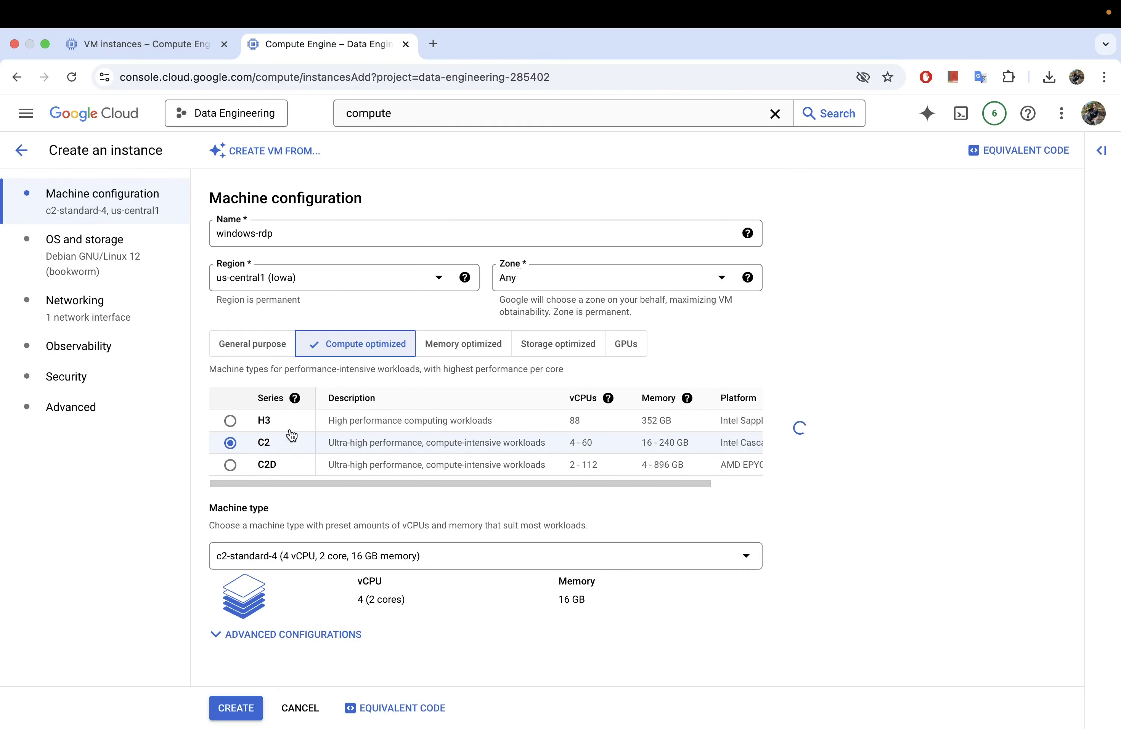
left_click(466, 352)
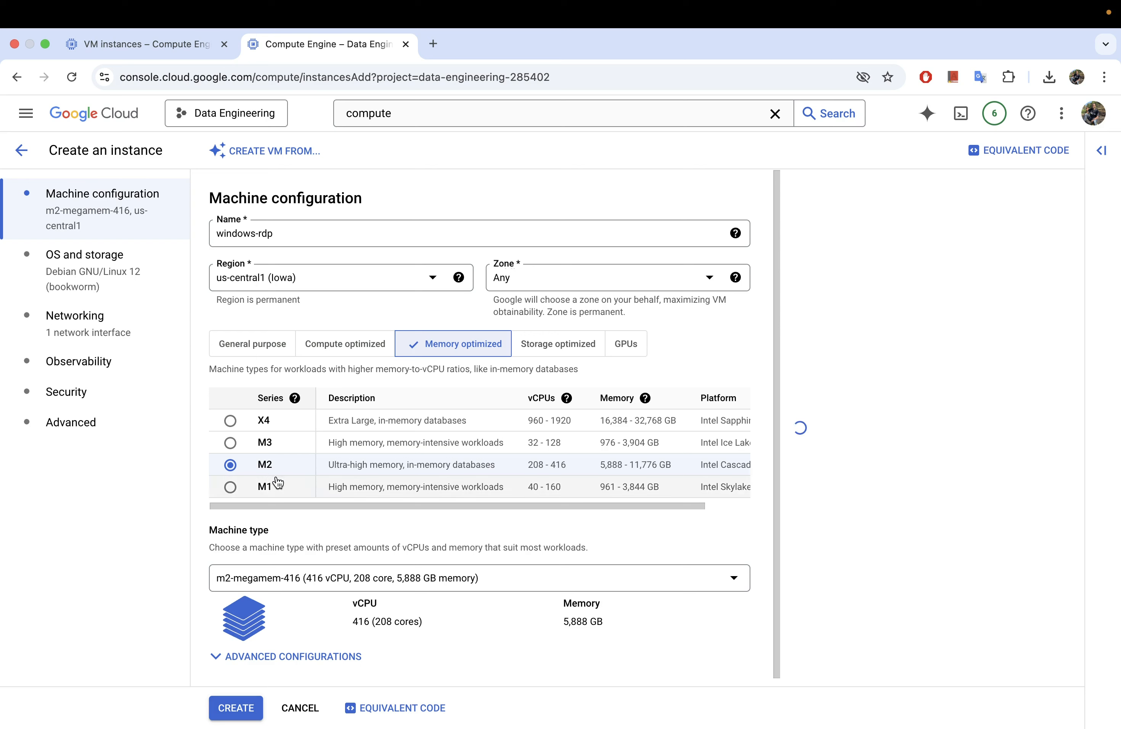
left_click(556, 349)
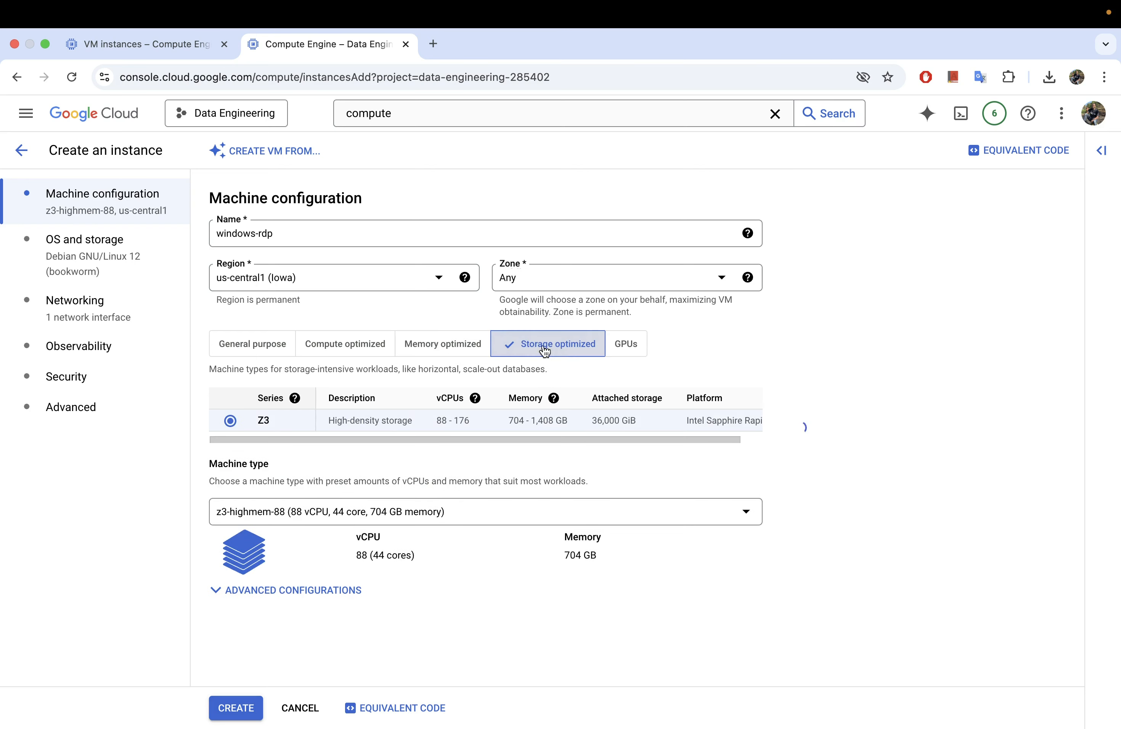
left_click(626, 352)
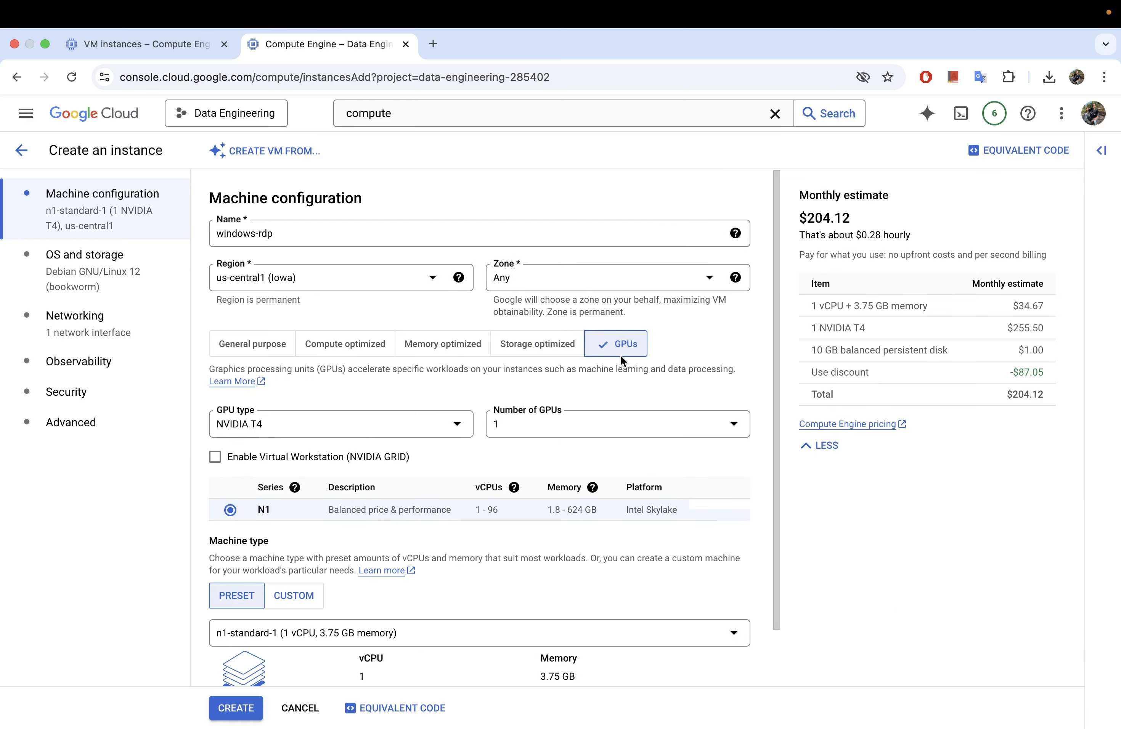
left_click(235, 352)
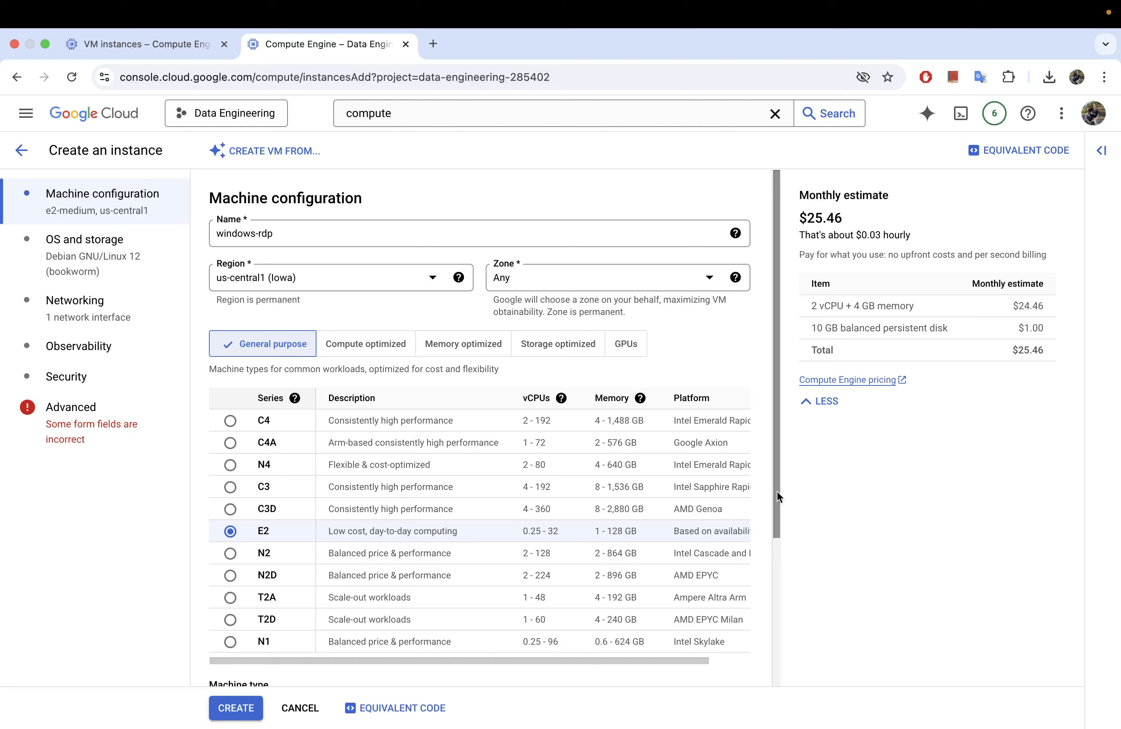
Step: Examine the preset shared-core machine types of the E2 series without changing the e2-medium selection
left_click_drag(780, 449, 779, 618)
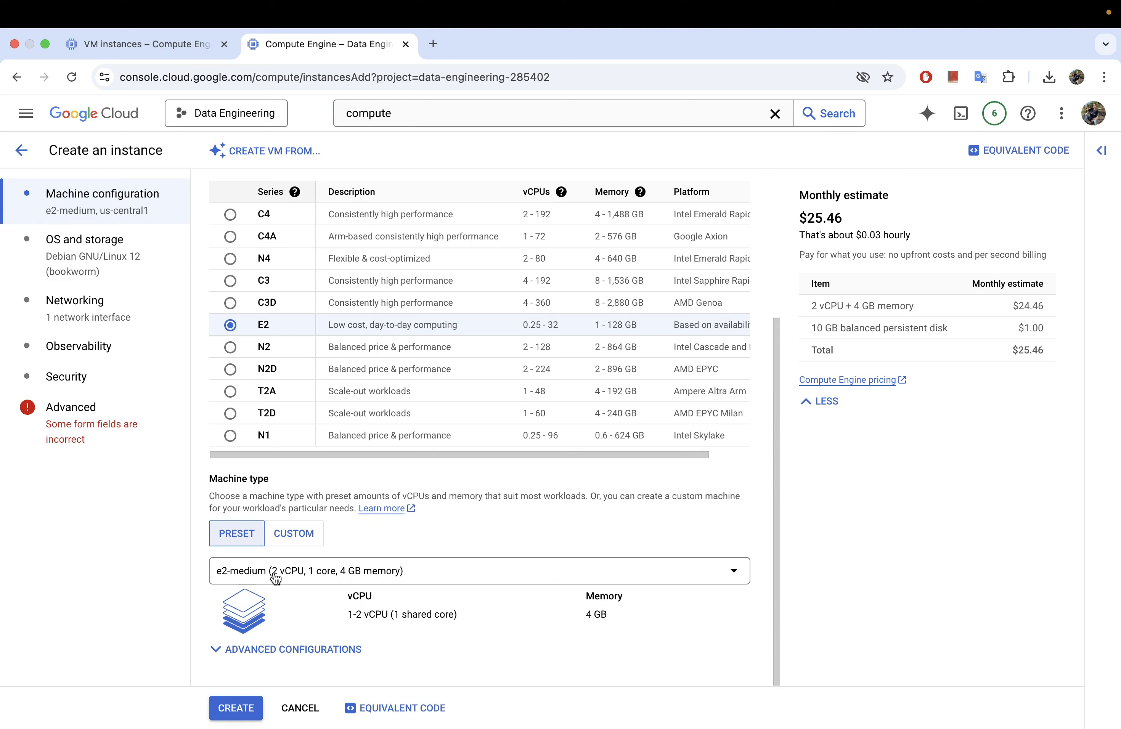
left_click(315, 571)
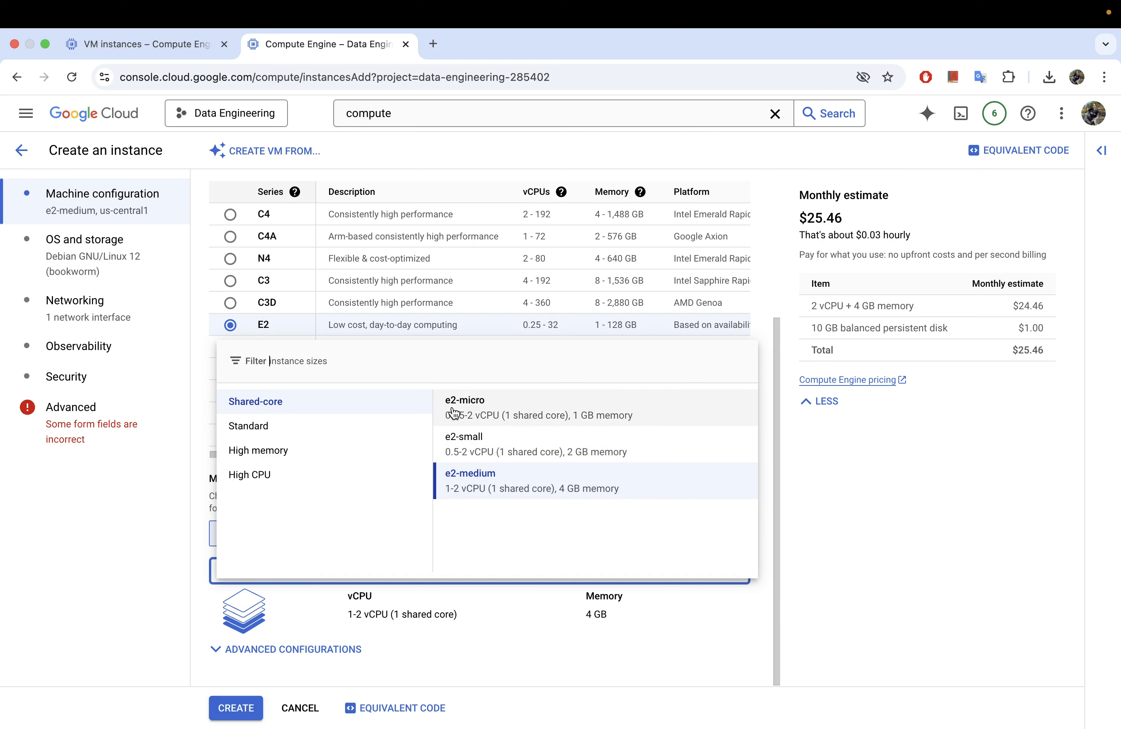
left_click(548, 636)
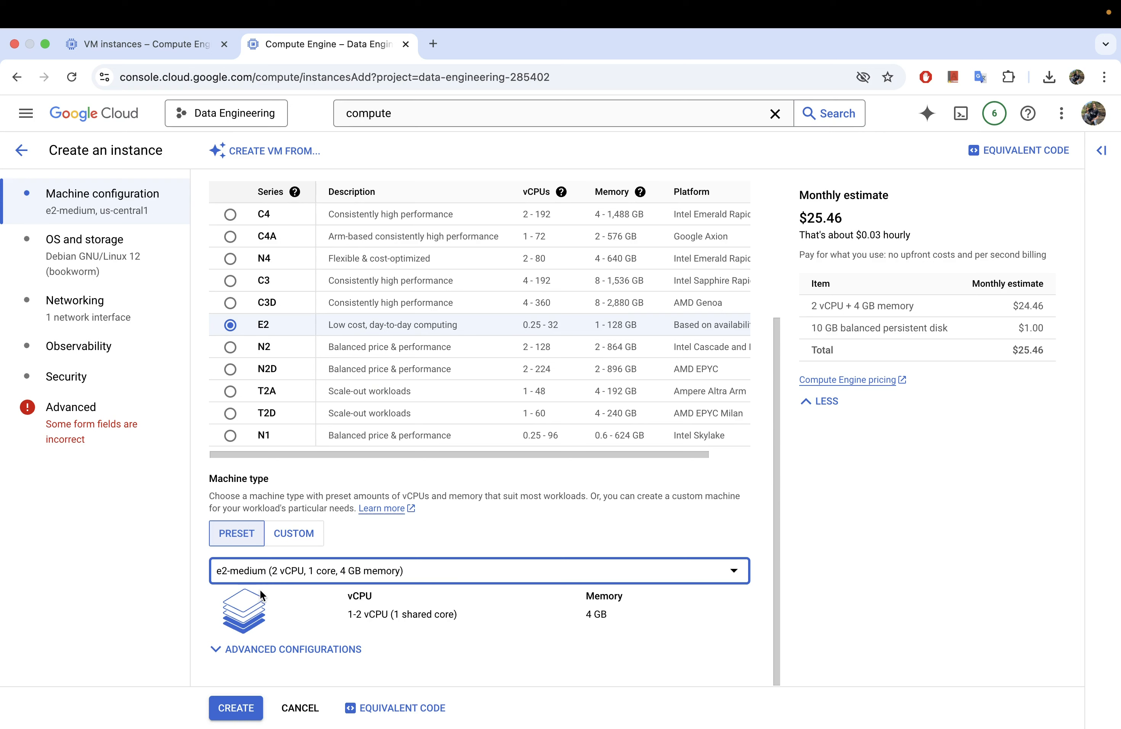
left_click(375, 573)
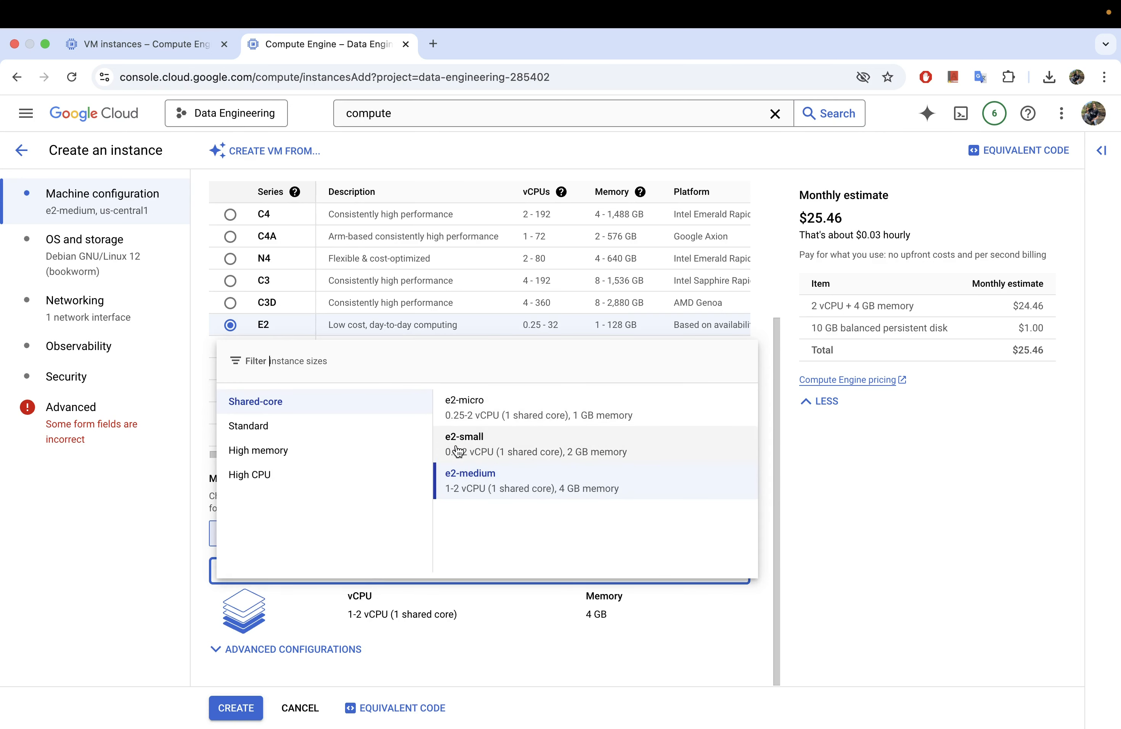
left_click(541, 621)
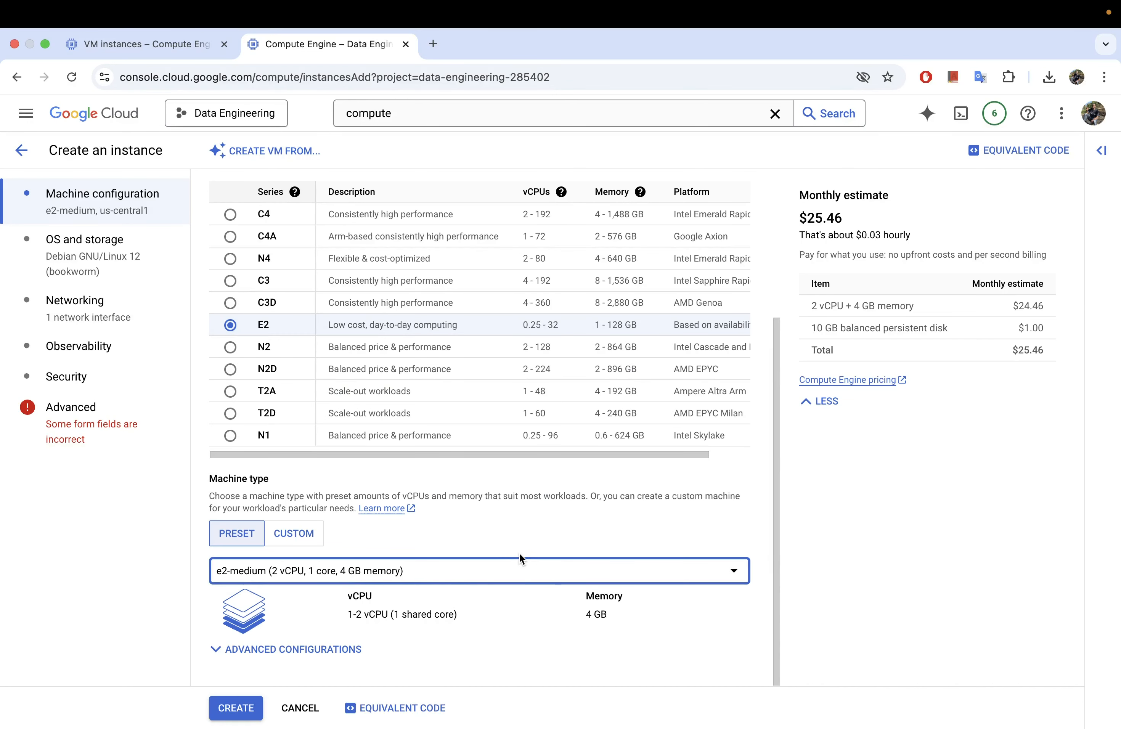
Step: Review the advanced CPU configuration options and the list of general-purpose machine series
left_click(218, 650)
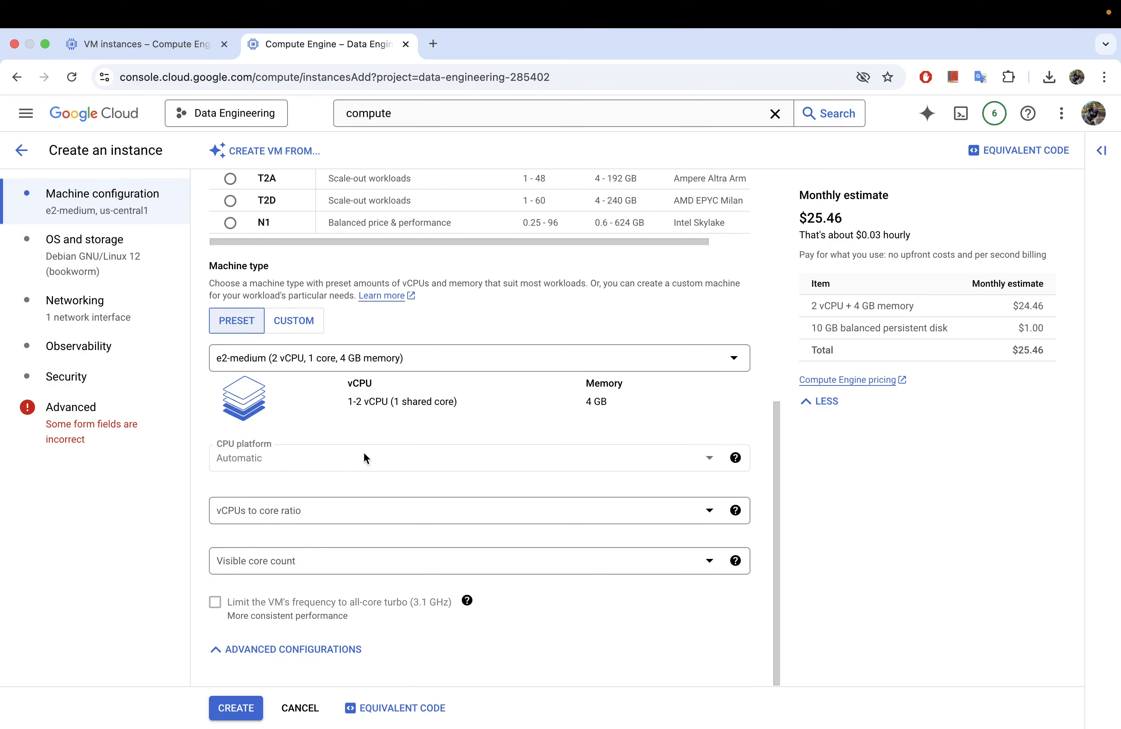
left_click(219, 652)
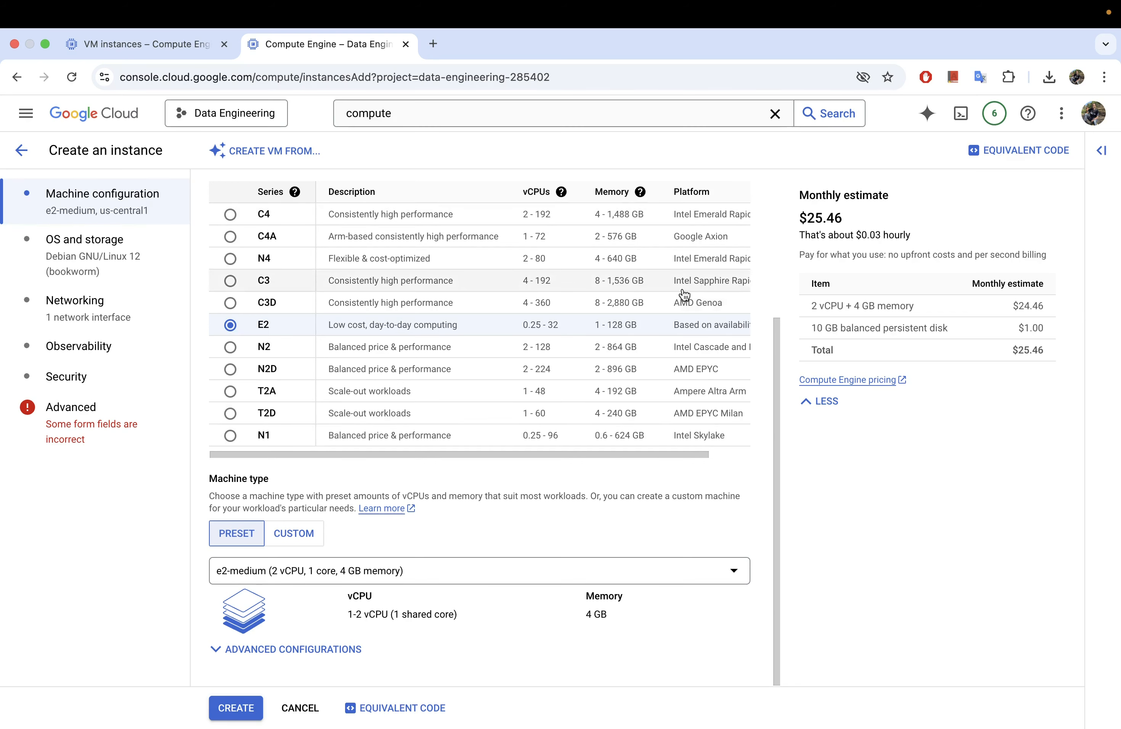
scroll(616, 441, "up", 5)
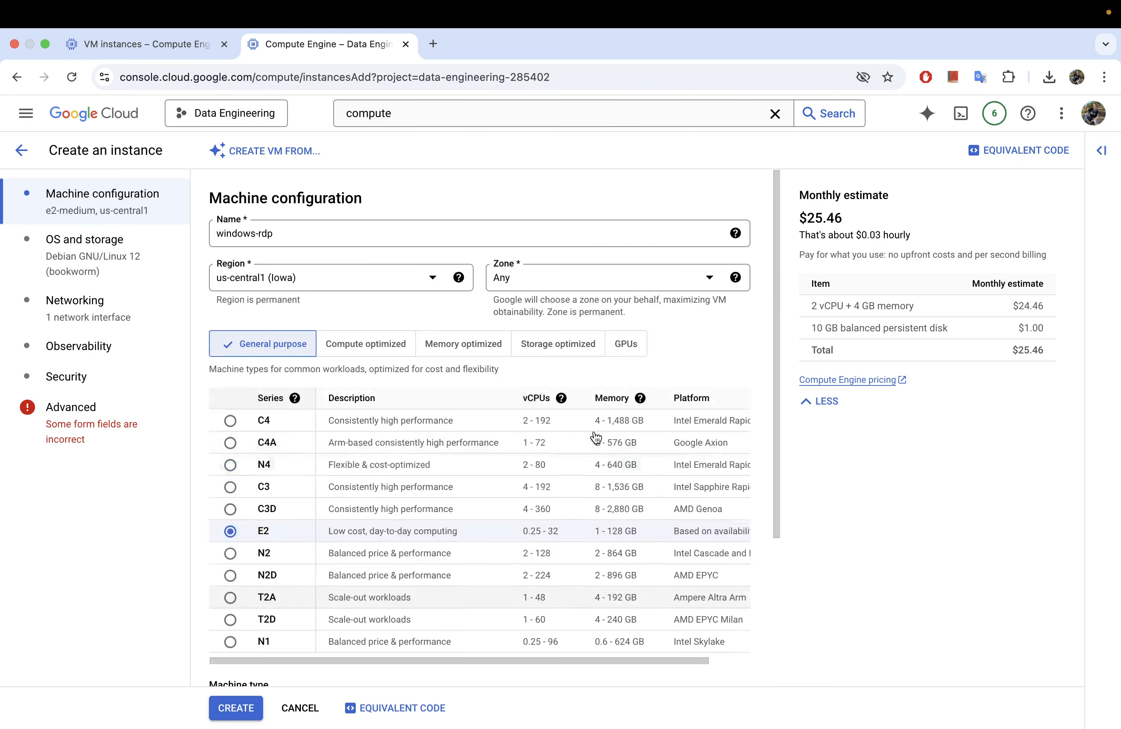
scroll(616, 440, "down", 5)
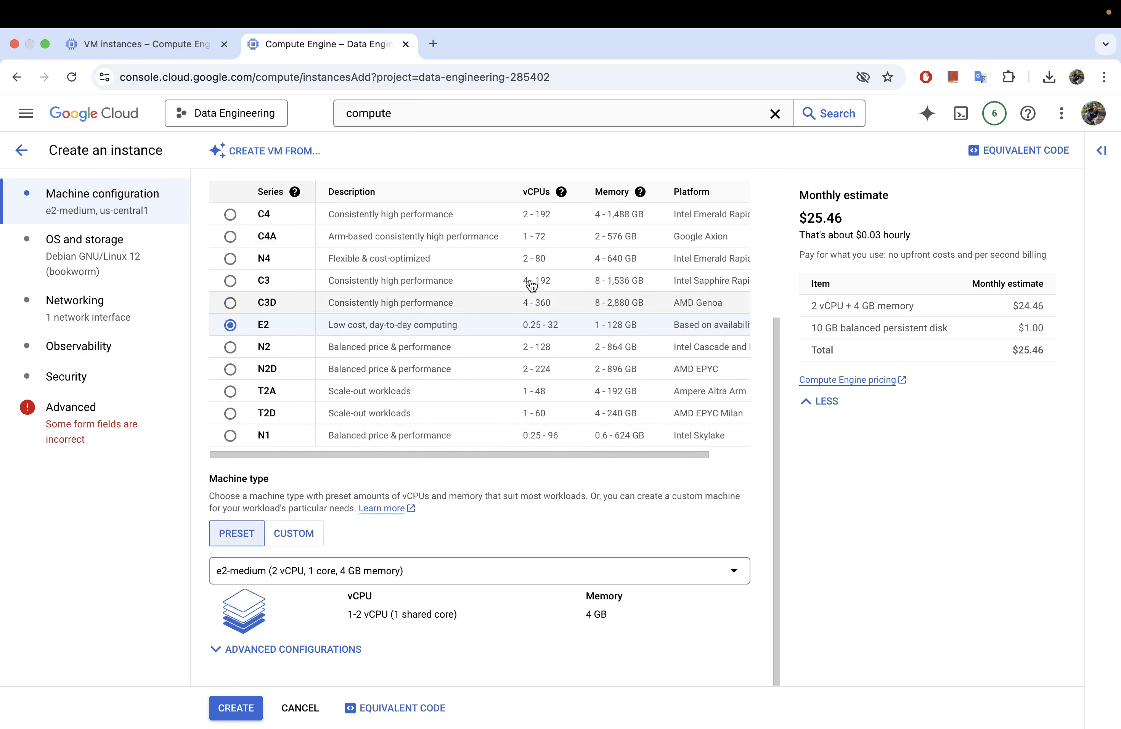
scroll(449, 495, "up", 5)
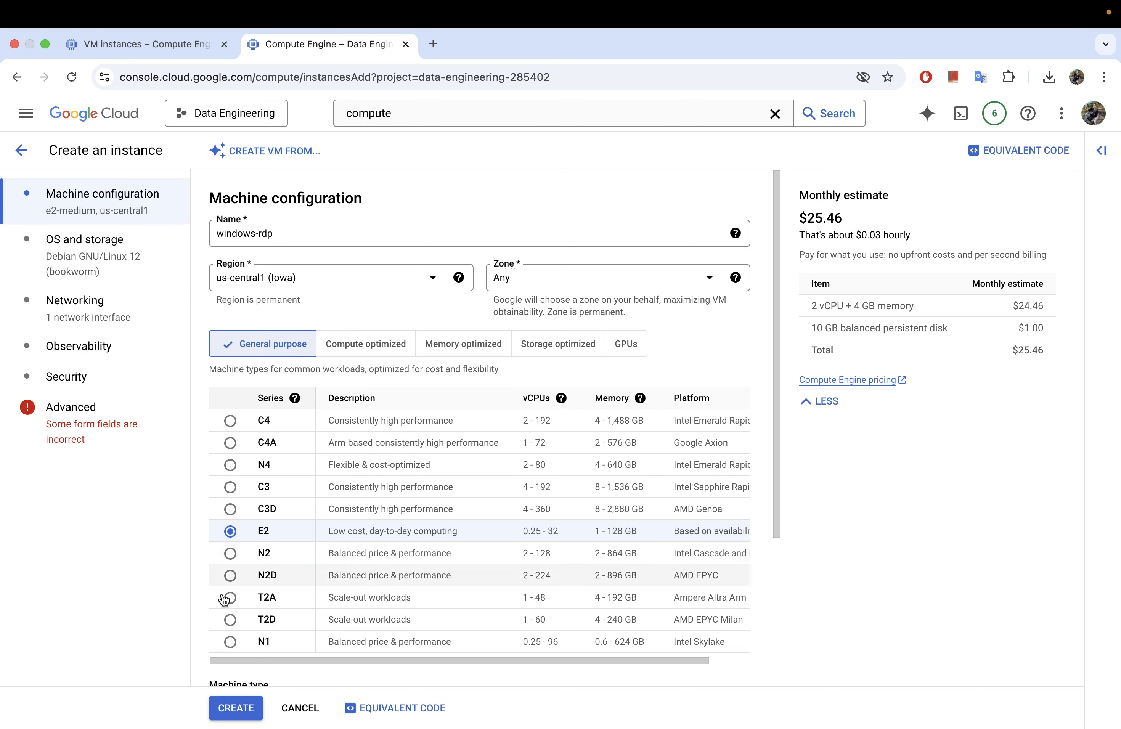
scroll(489, 543, "down", 4)
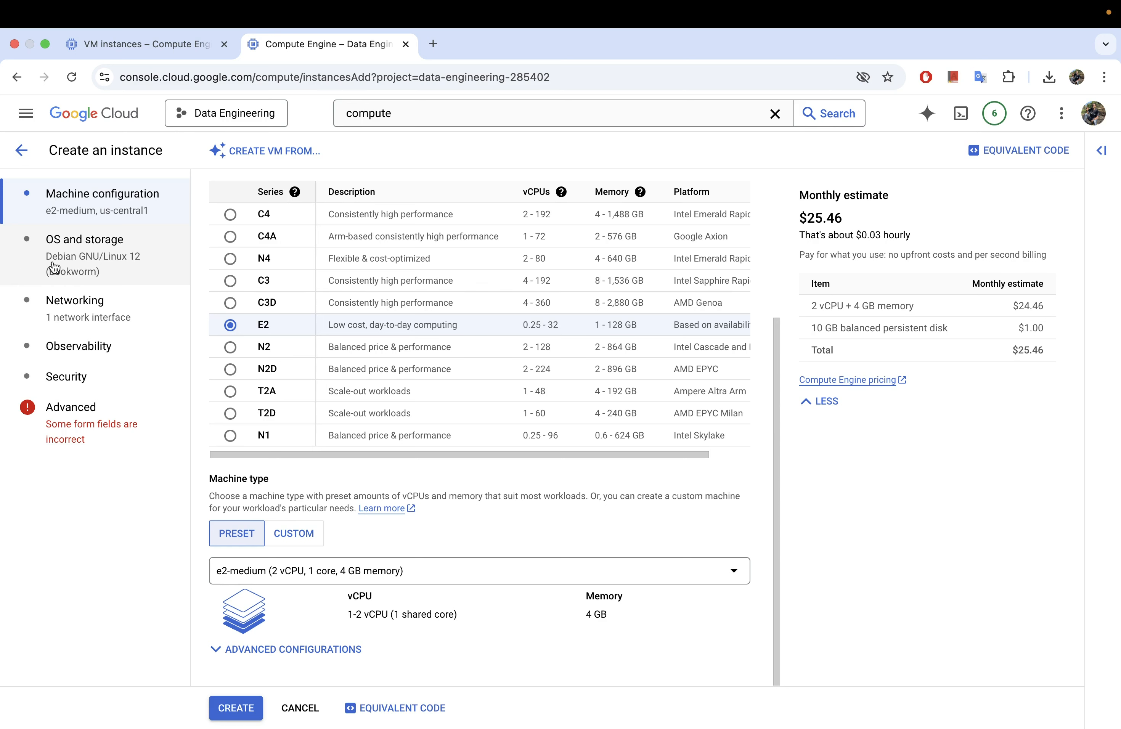
Step: In the OS and storage settings, change the boot disk image to Windows Server, version Windows Server 2022 Datacenter
left_click(93, 256)
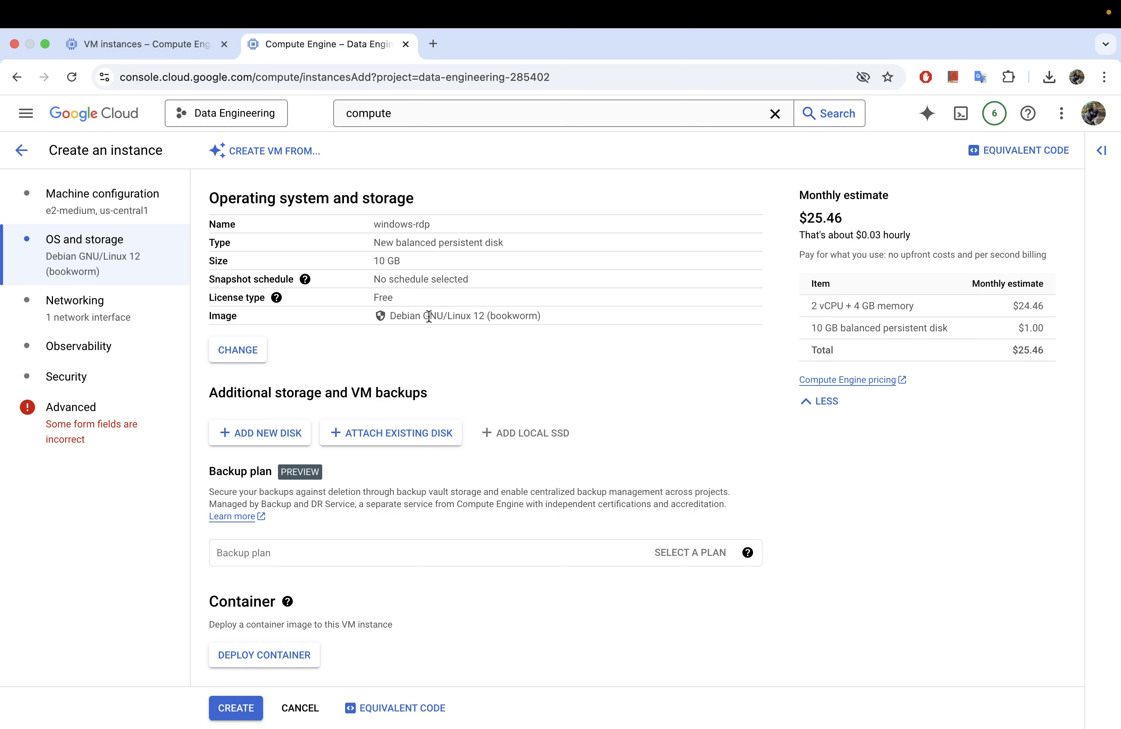
left_click(239, 351)
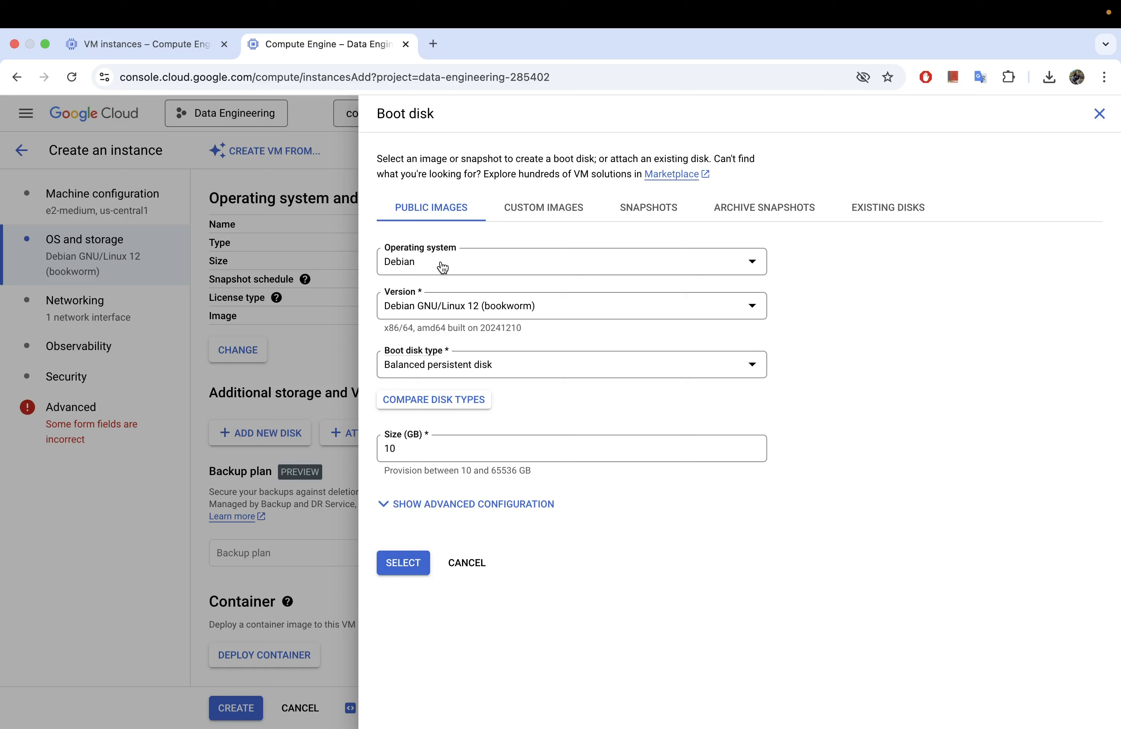
left_click(455, 265)
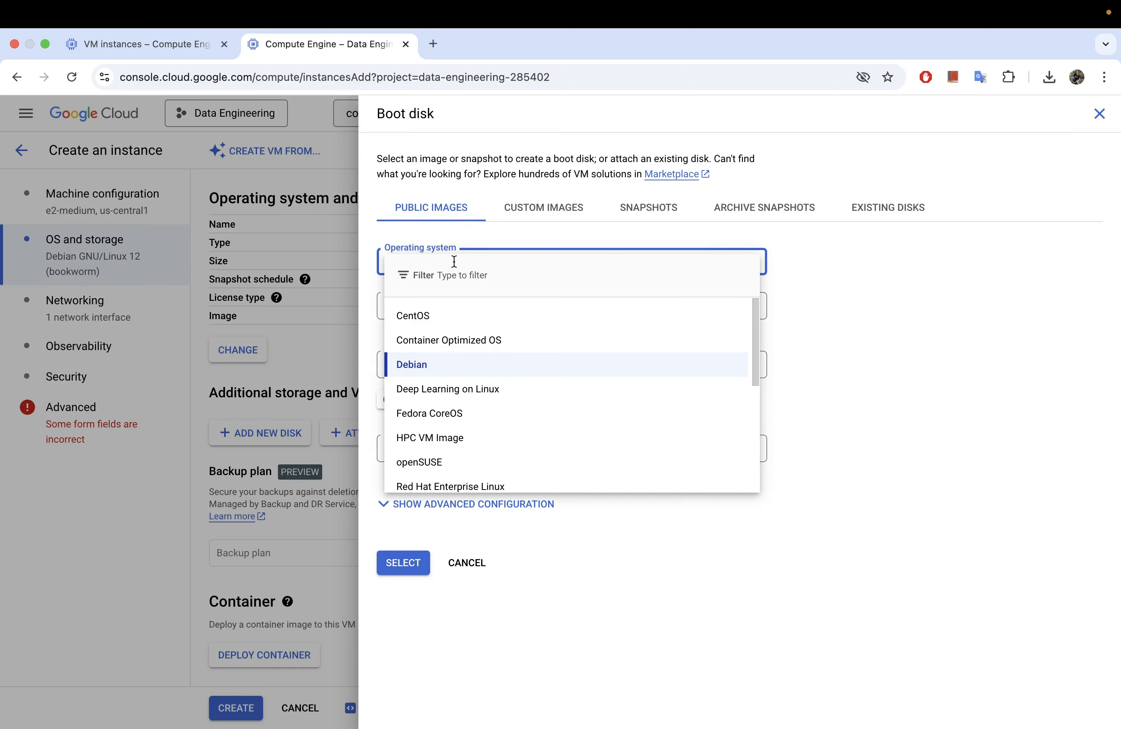
scroll(475, 408, "down", 1)
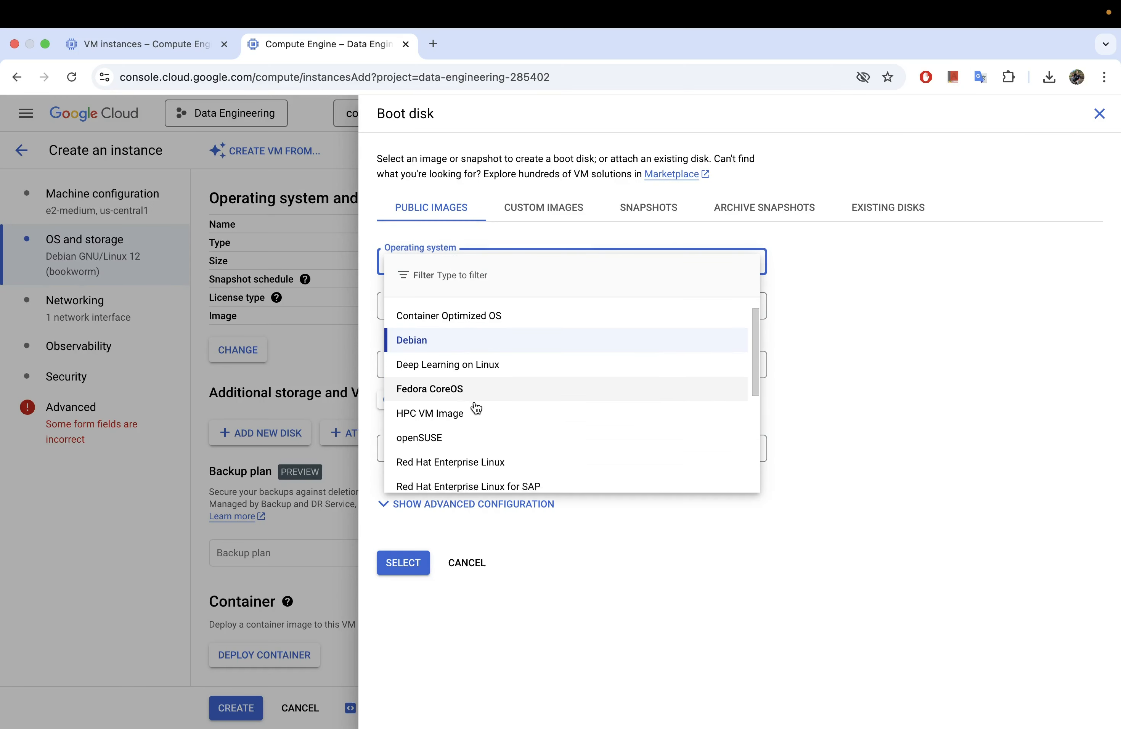
scroll(475, 408, "down", 5)
scroll(476, 408, "up", 3)
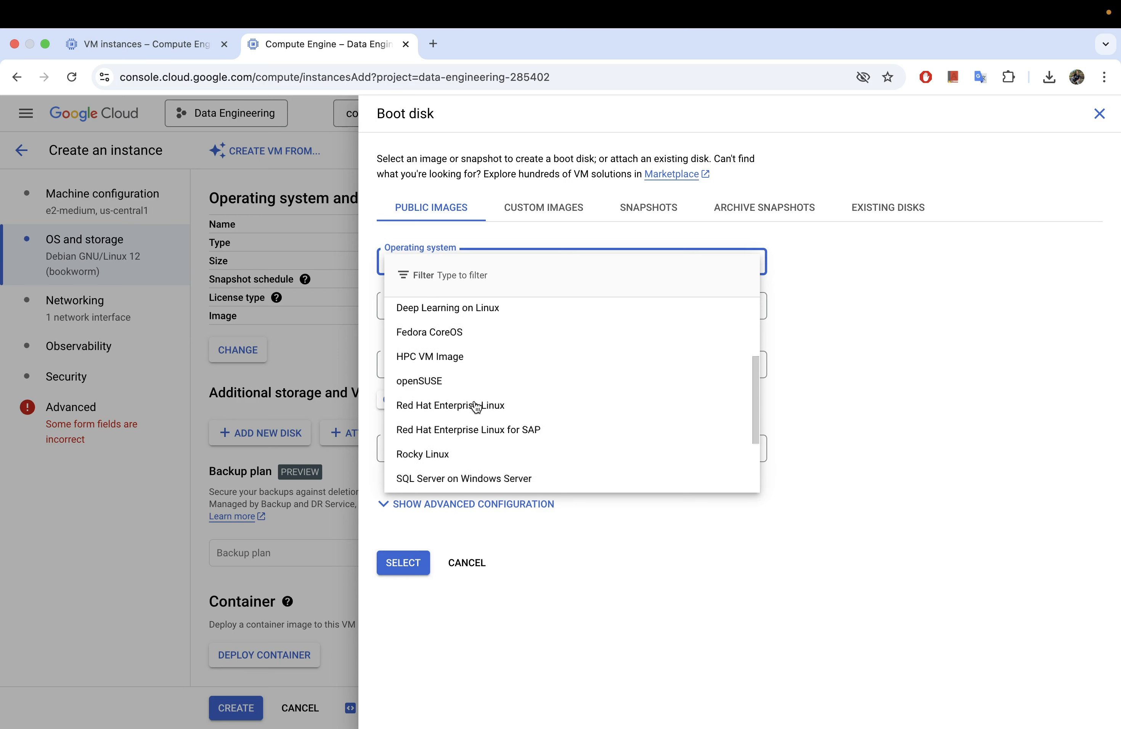
scroll(476, 408, "down", 3)
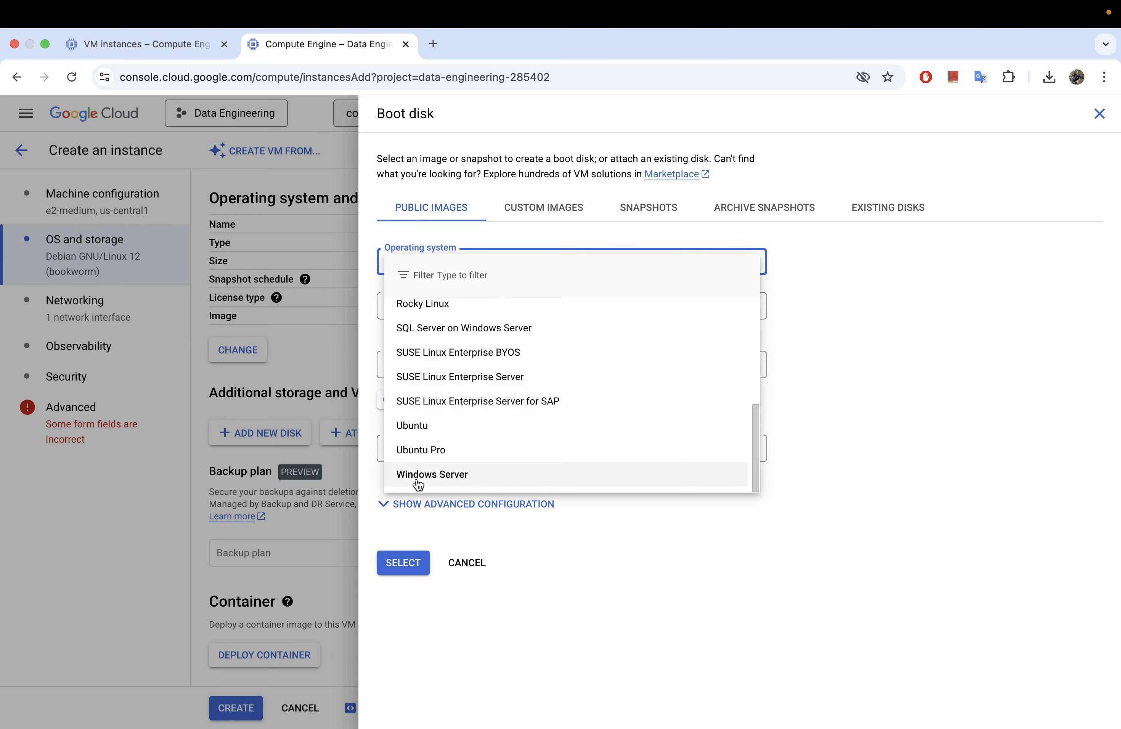
left_click(454, 477)
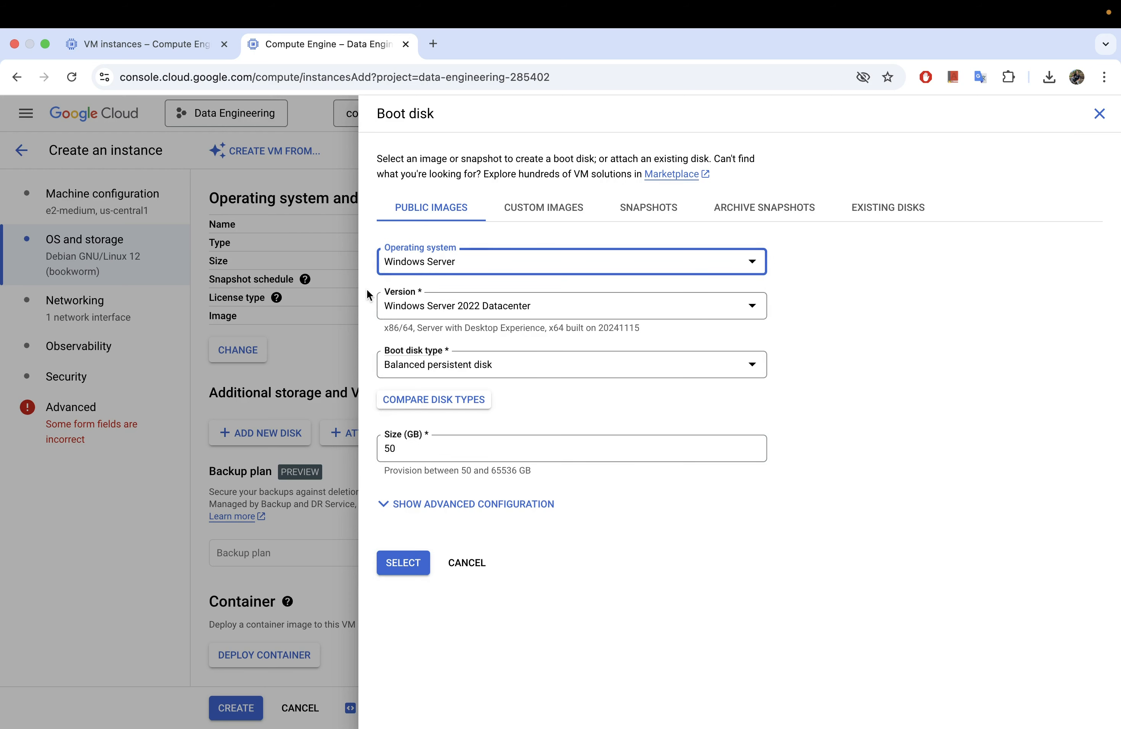
left_click(463, 308)
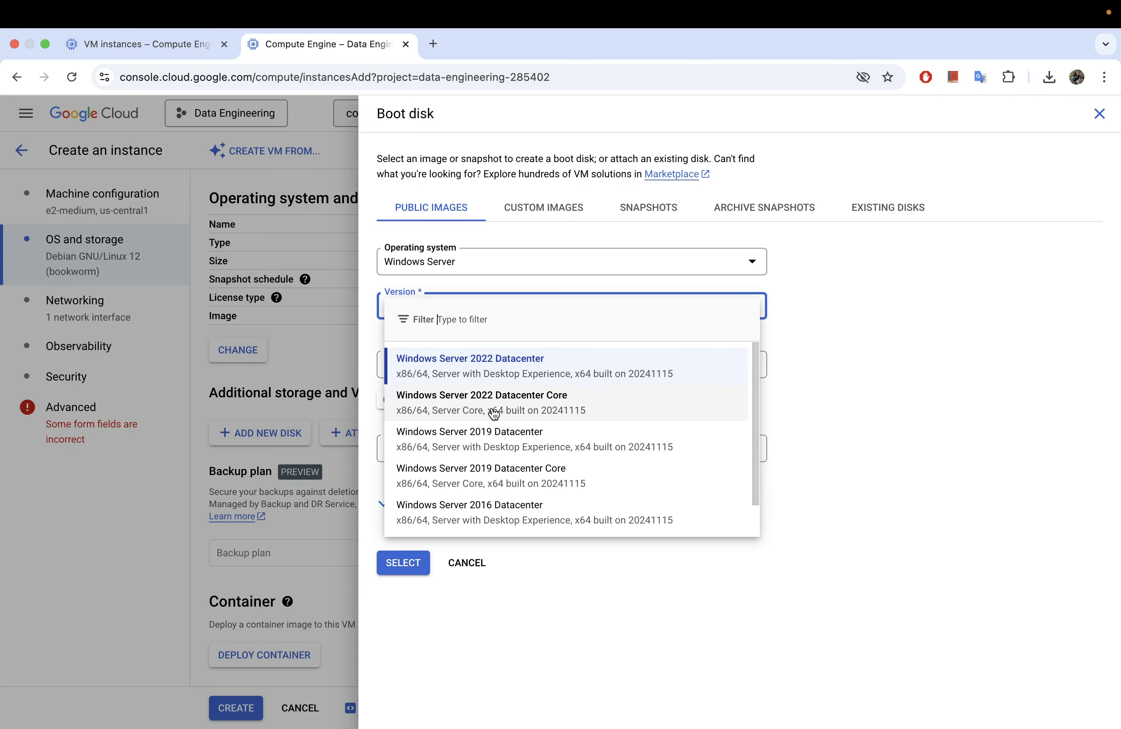
left_click(492, 369)
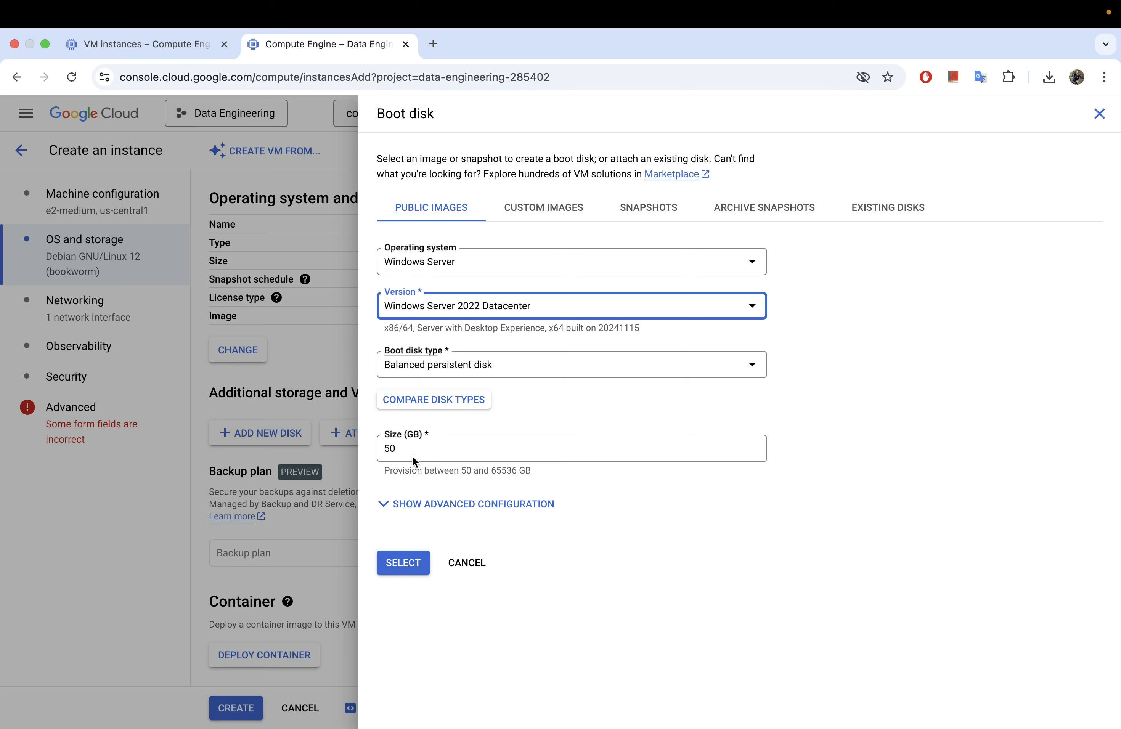
Step: Review the boot disk's advanced configuration and apply the Windows Server 2022 Datacenter boot disk selection
left_click(388, 504)
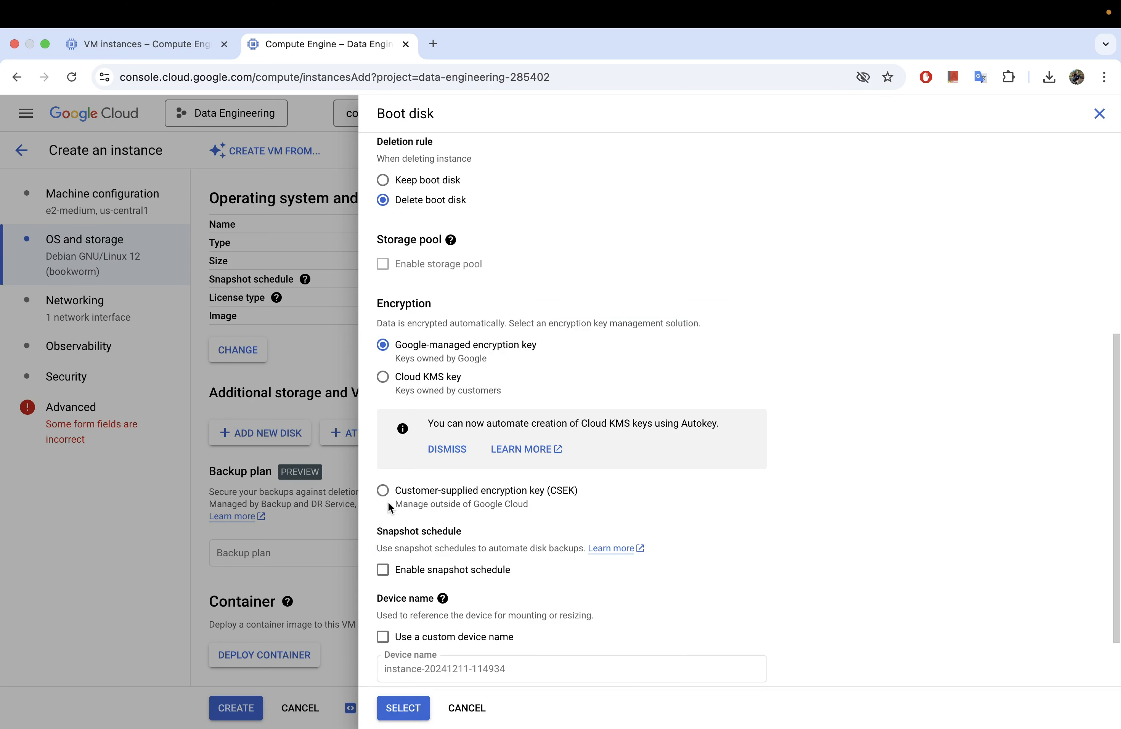
scroll(504, 490, "down", 2)
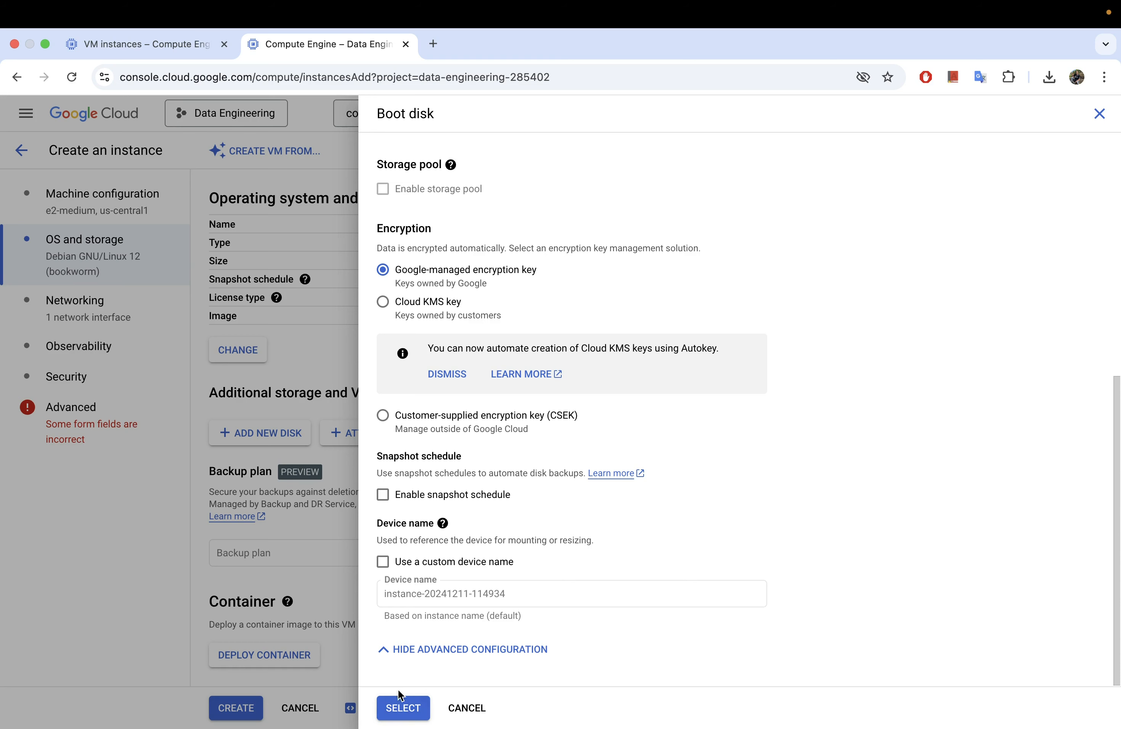
left_click(403, 707)
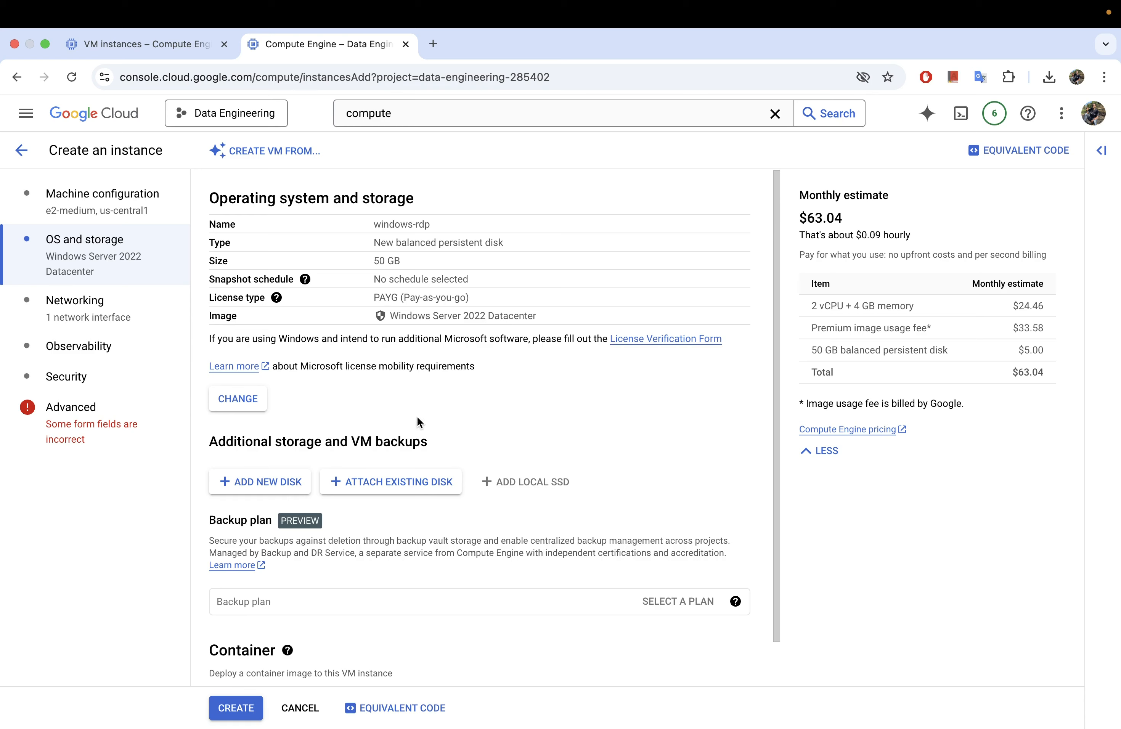
Step: Look at the additional storage, backup and container deployment options, leaving the container configuration without deploying one
scroll(308, 398, "down", 2)
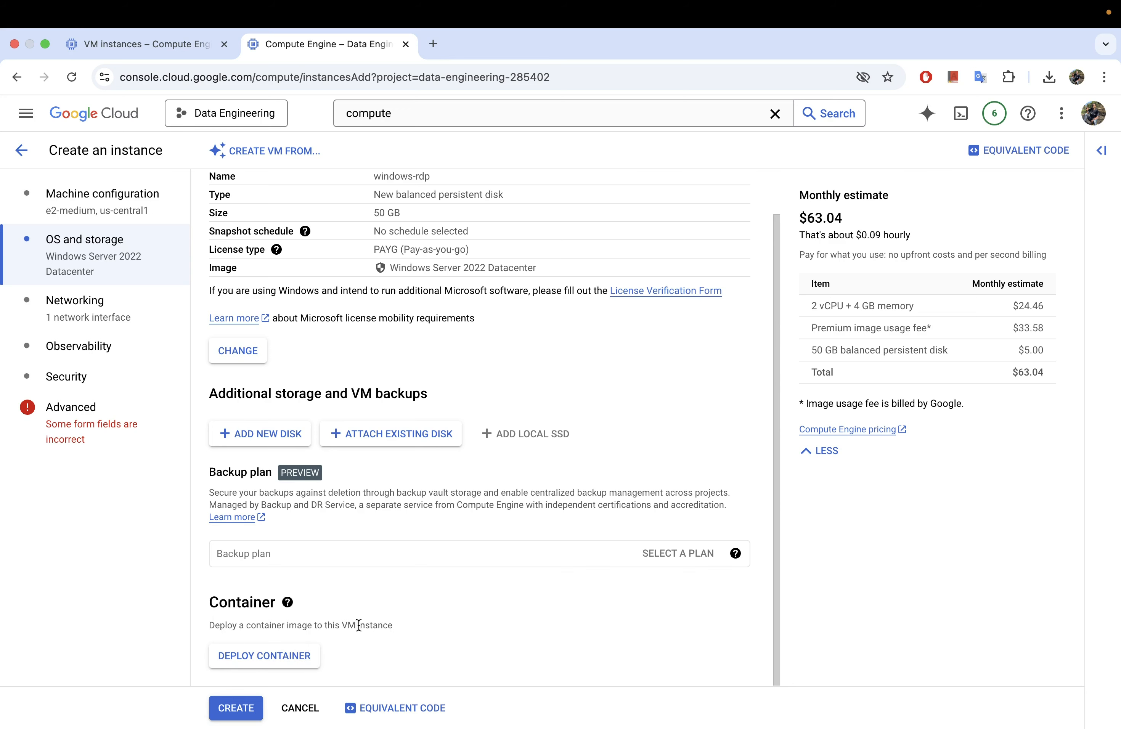
left_click(264, 658)
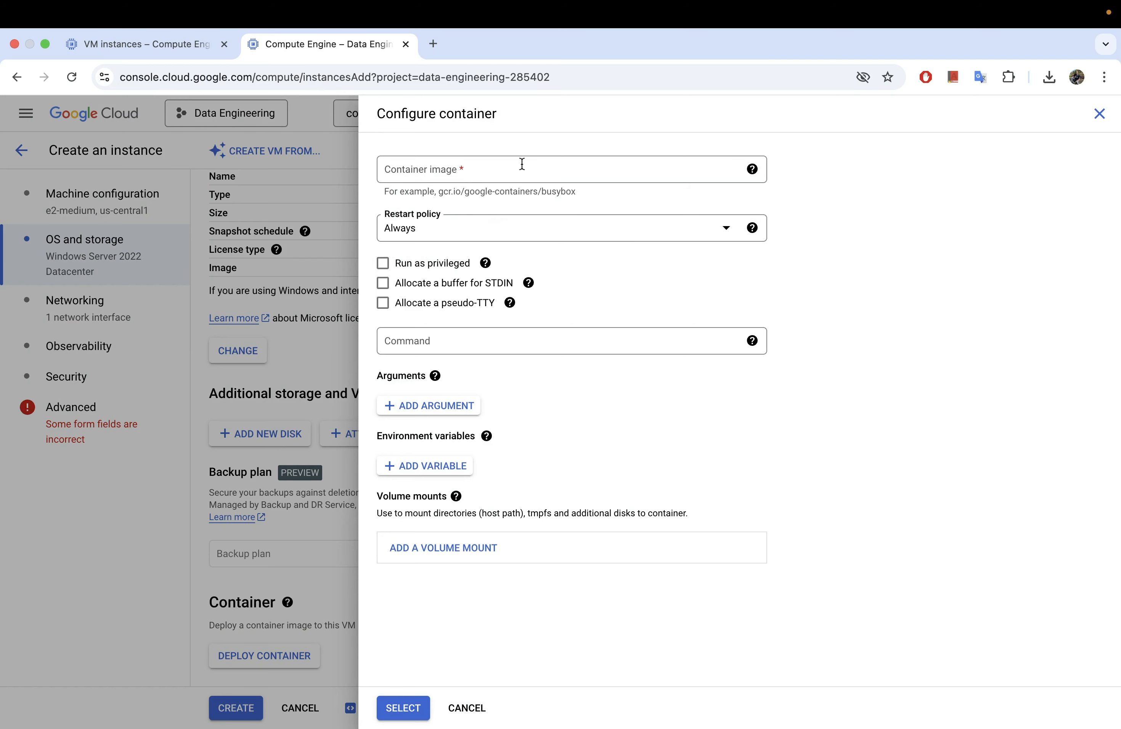
left_click(465, 710)
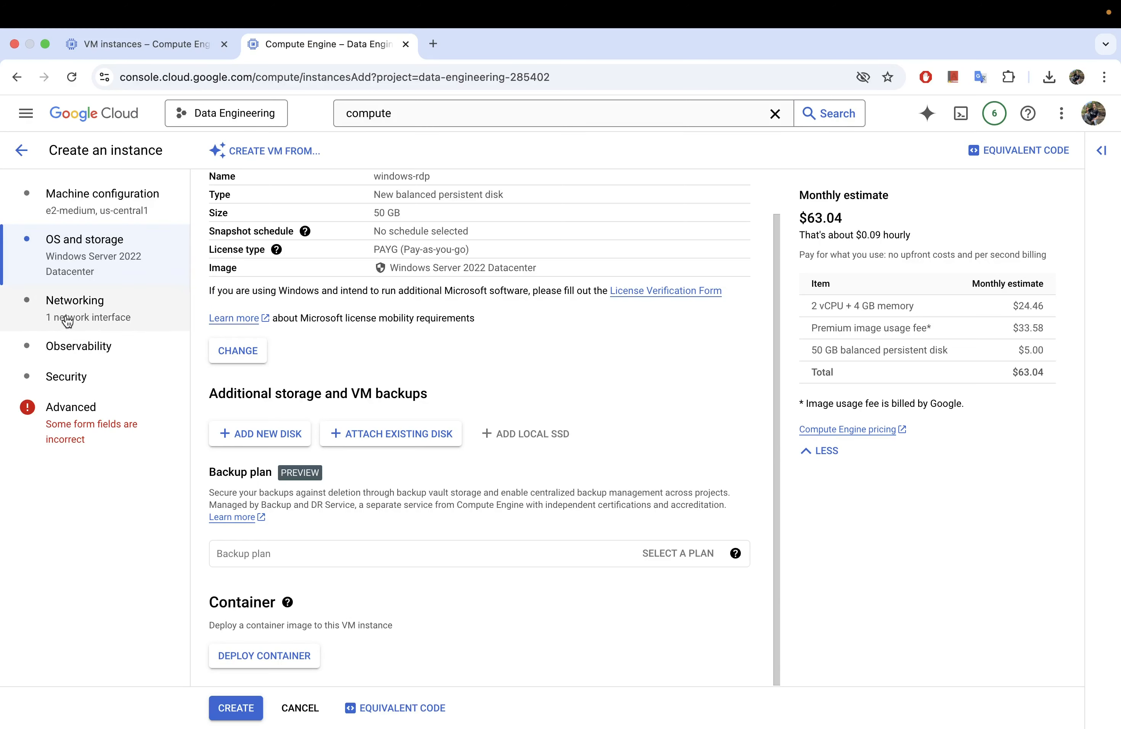
Step: Review the instance's Networking settings, including firewall and network interfaces, and its Observability settings
left_click(92, 318)
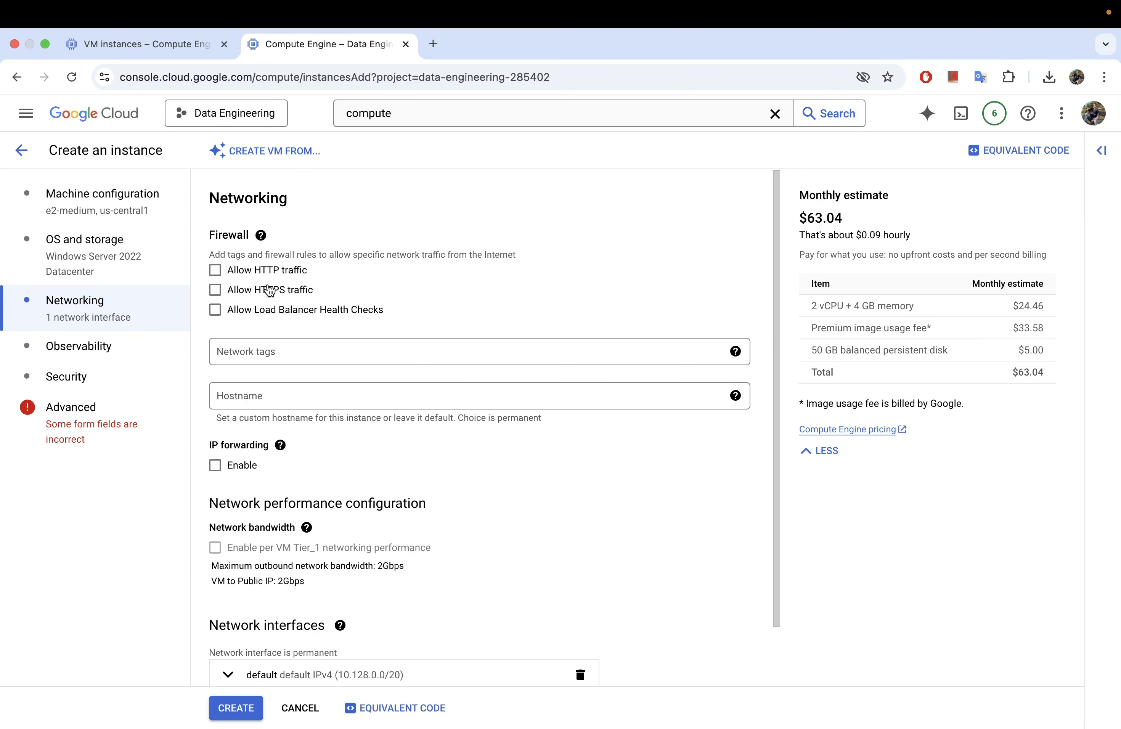
scroll(303, 331, "down", 2)
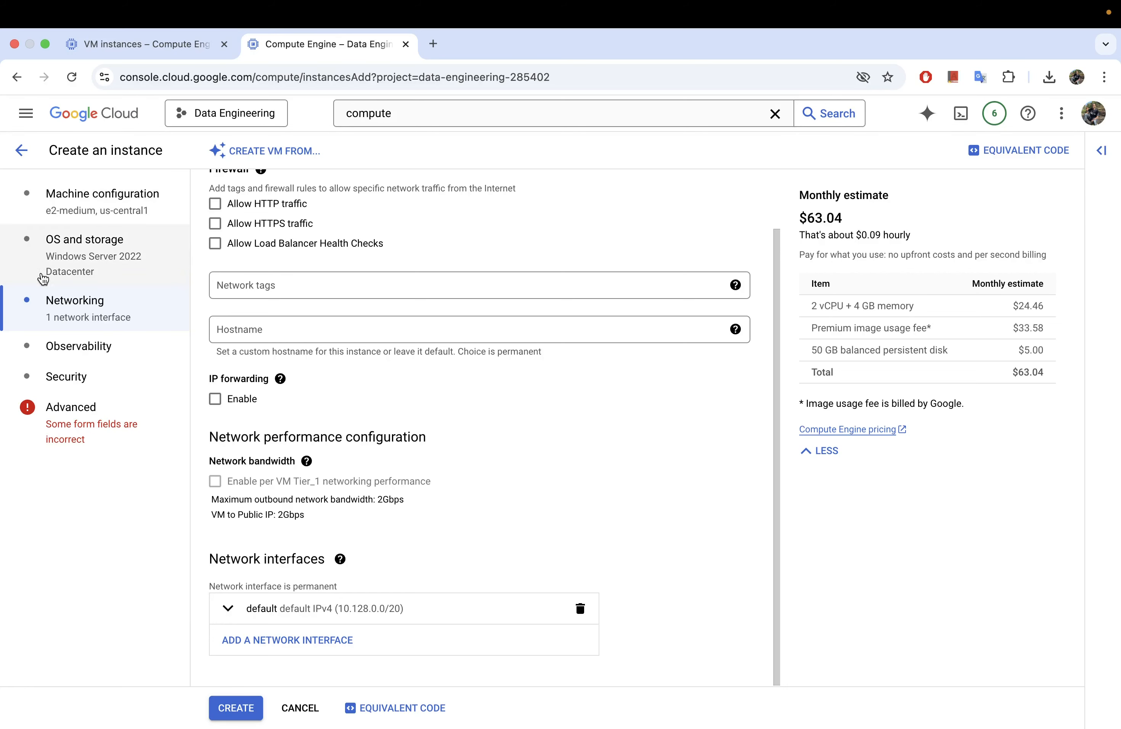
left_click(103, 359)
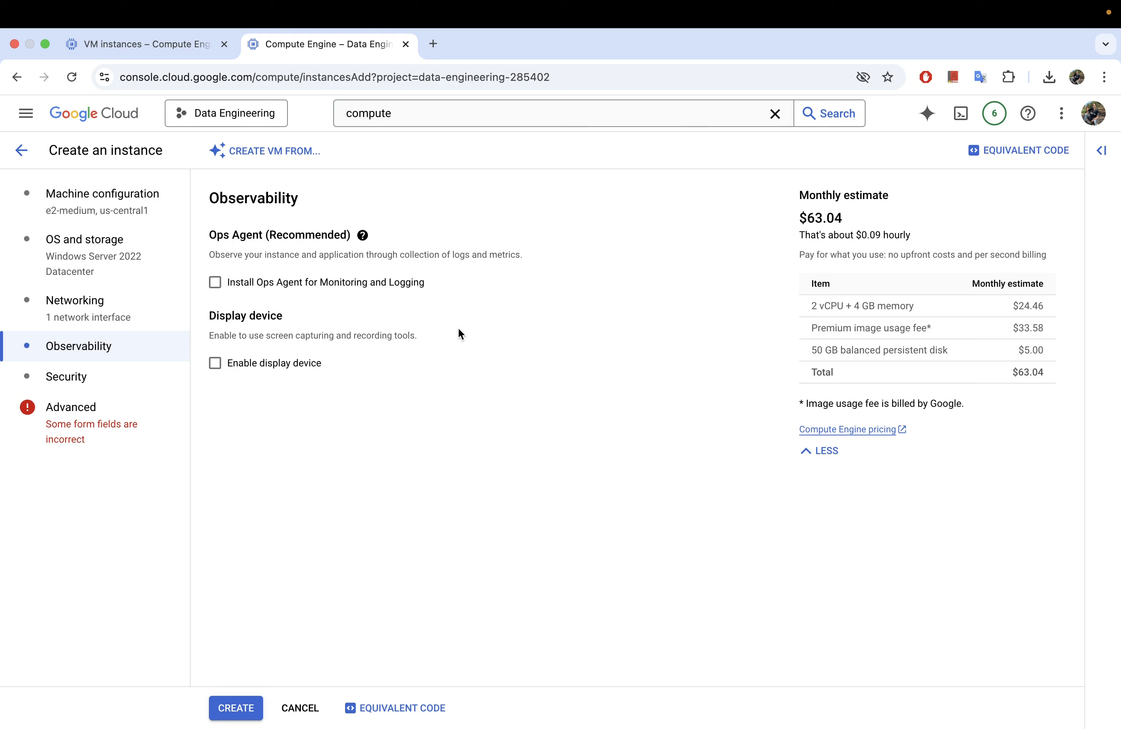
Step: Review the Security settings, covering the service account list, access scopes, Confidential VM, Shielded VM and the expanded VM access options
left_click(88, 384)
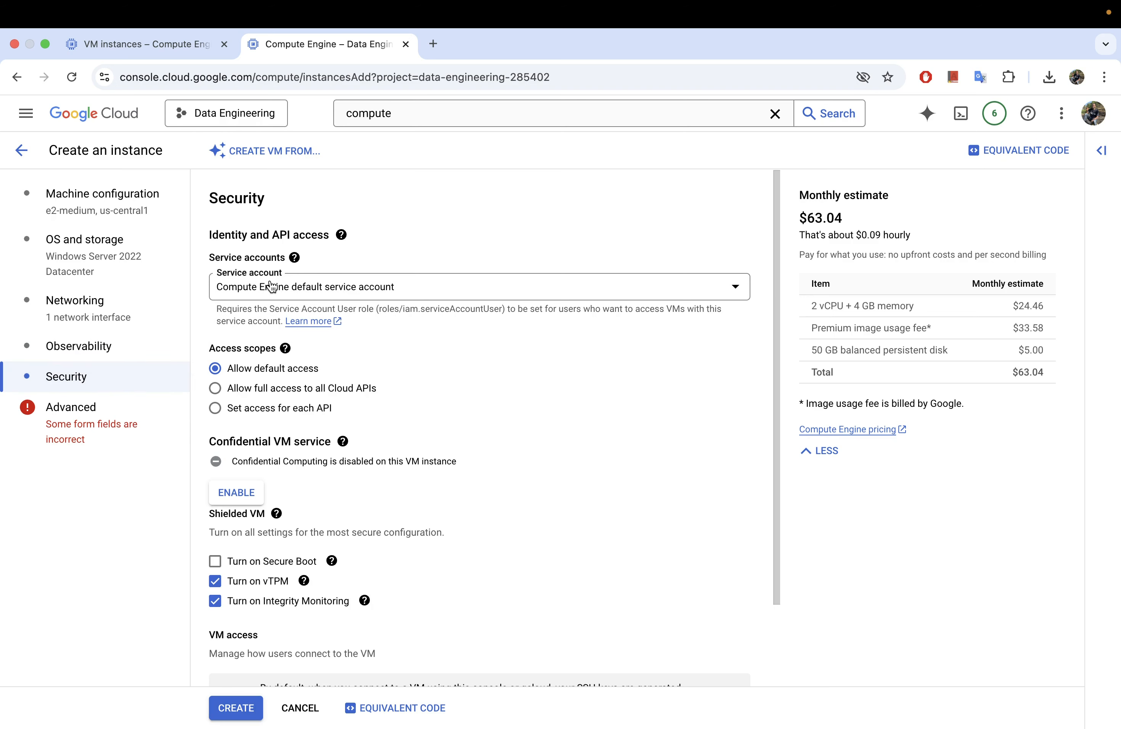
left_click(389, 282)
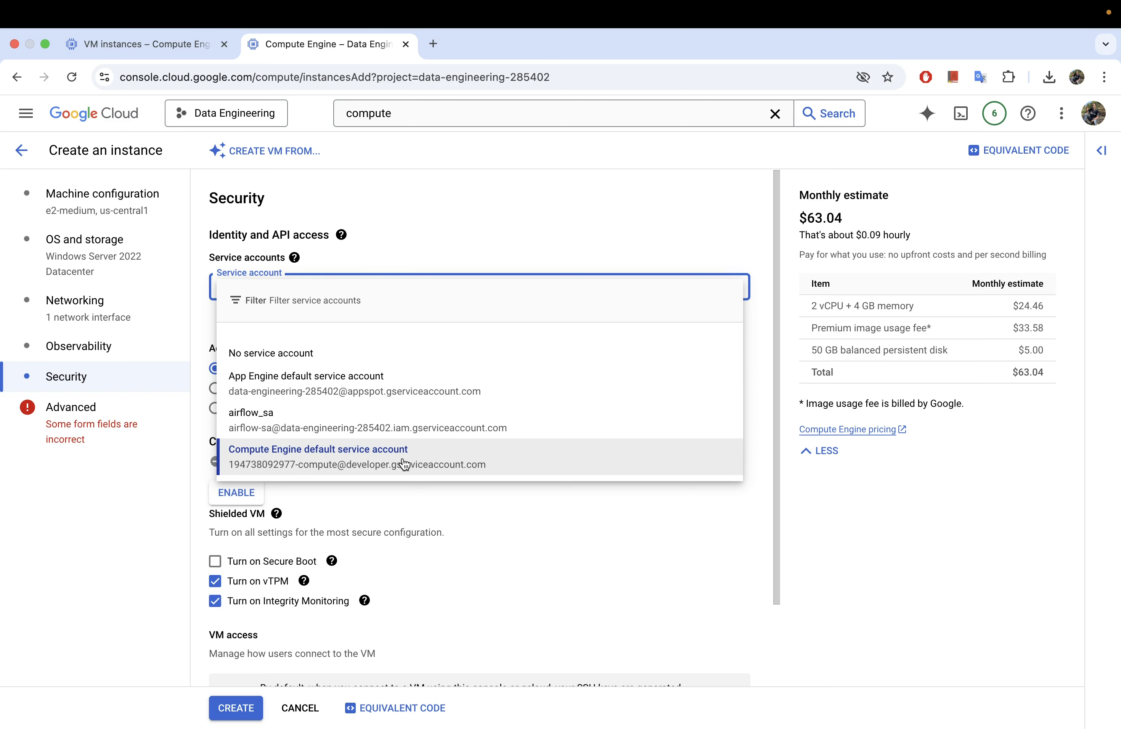
left_click(500, 531)
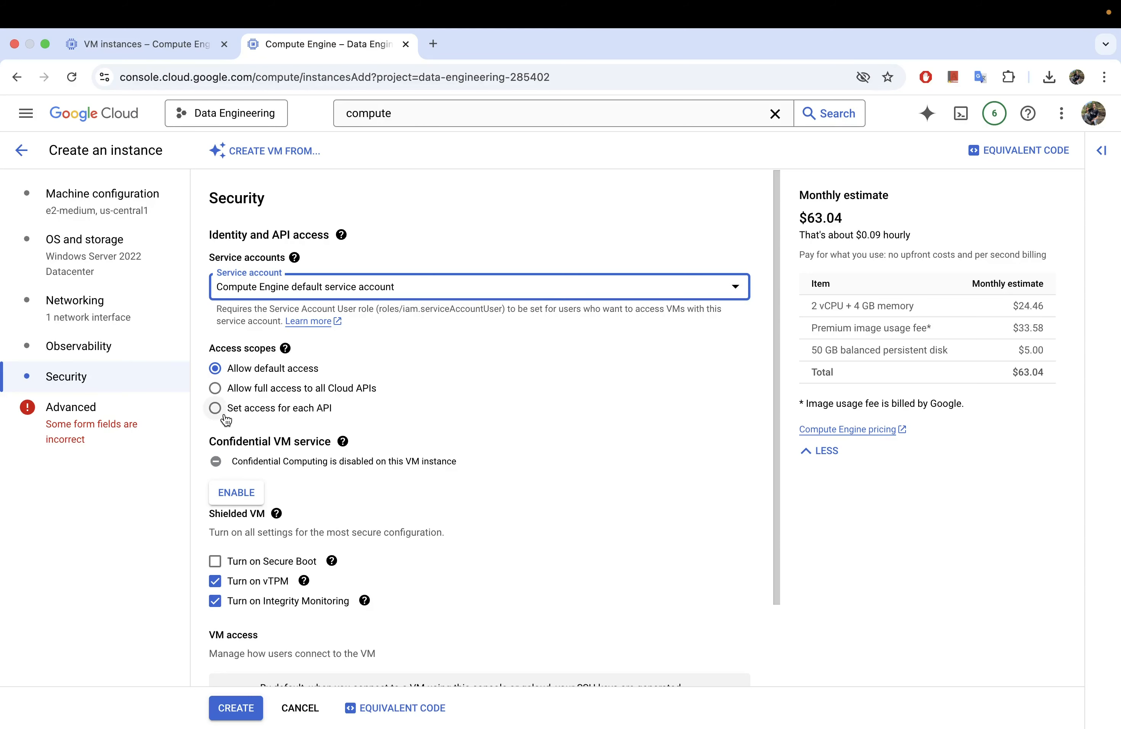
mouse_move(343, 441)
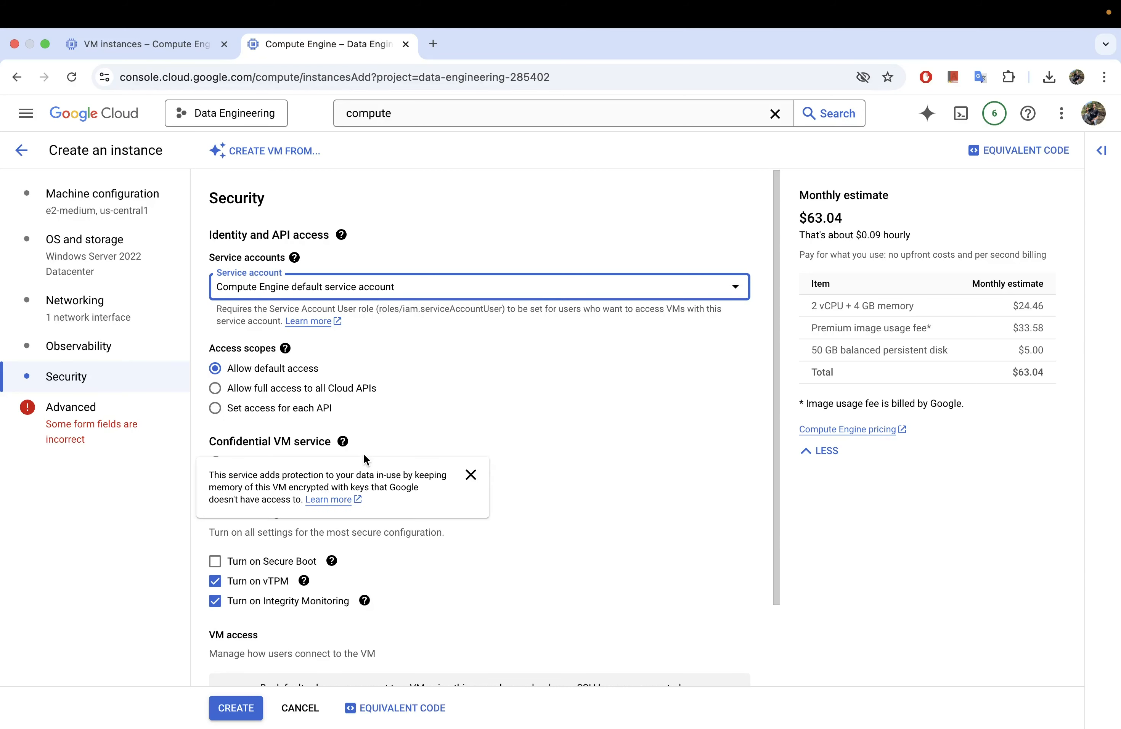
scroll(379, 445, "down", 3)
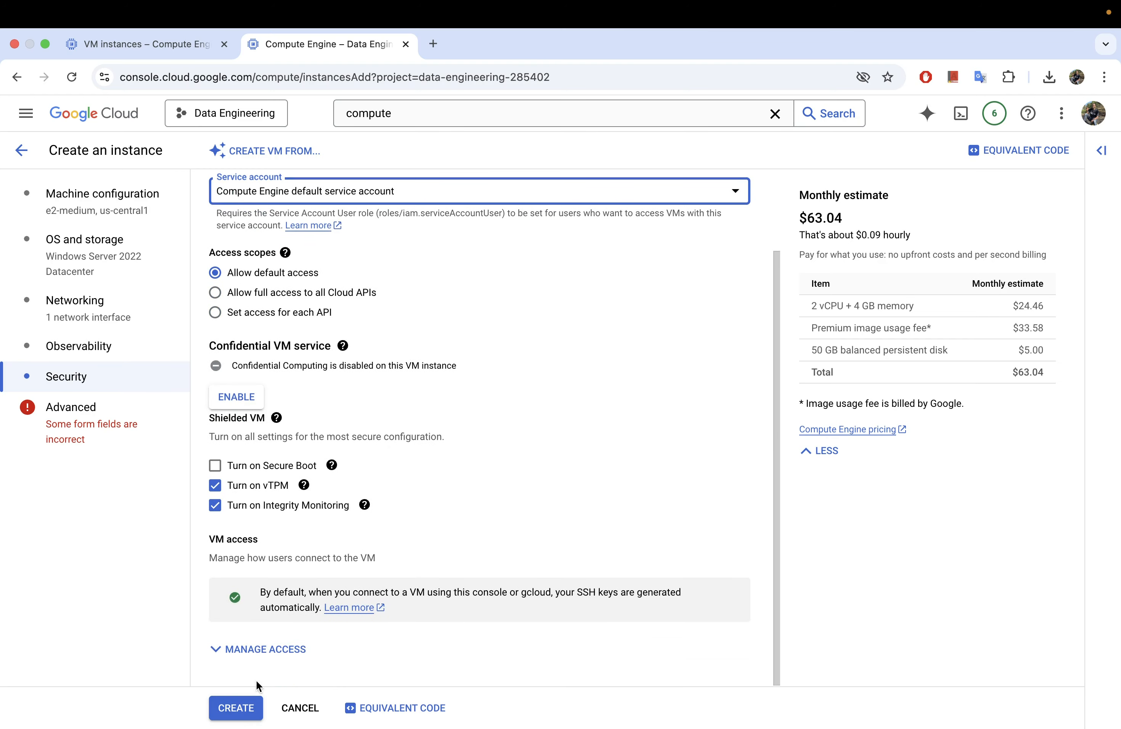
left_click(266, 649)
mouse_move(300, 575)
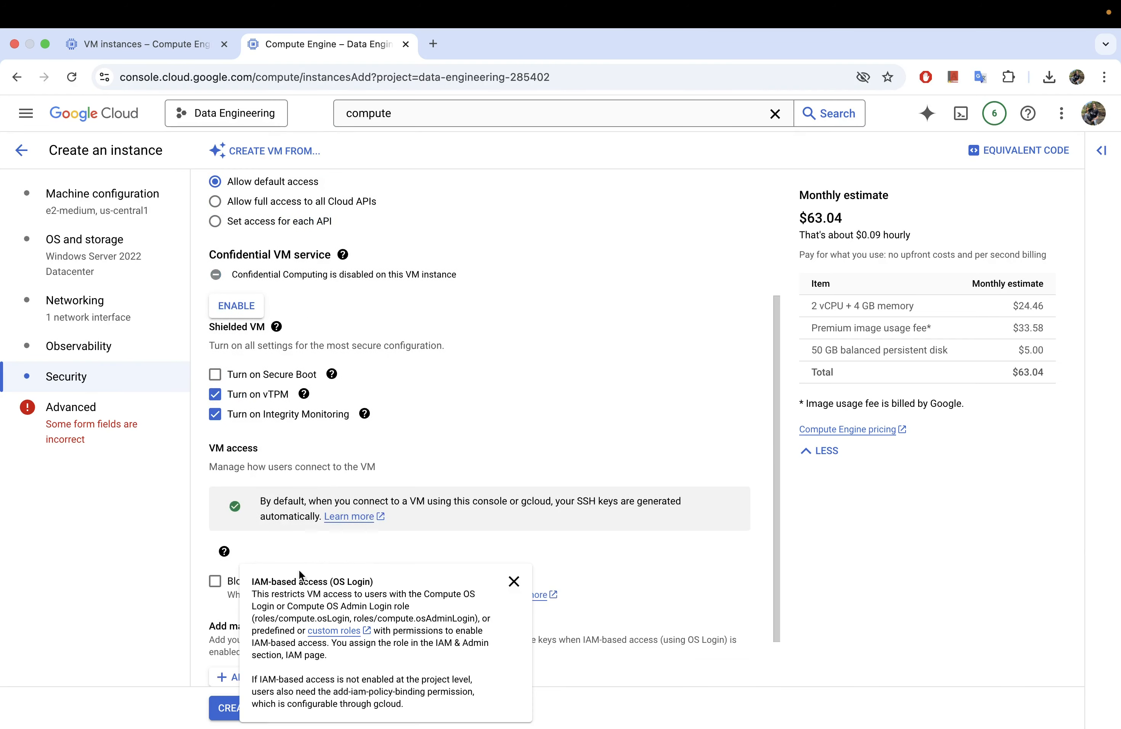
left_click(513, 581)
scroll(422, 553, "down", 2)
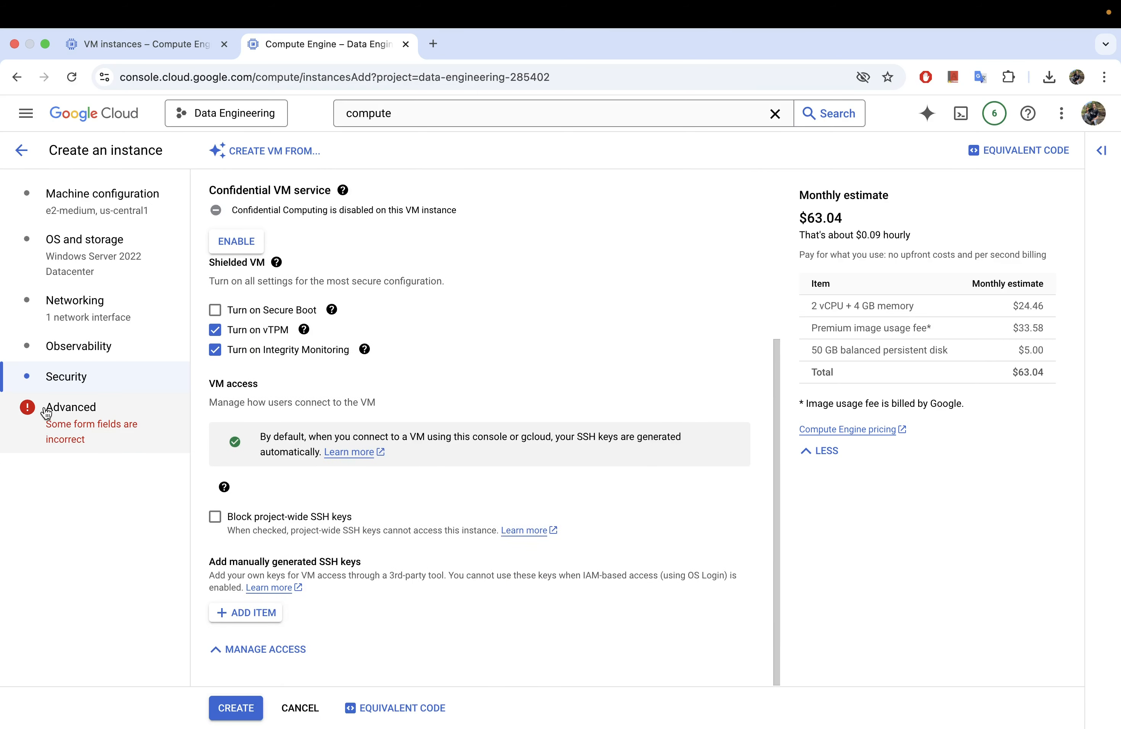
Step: Review the Advanced settings and the VM provisioning model choices, leaving the model on Standard
left_click(66, 416)
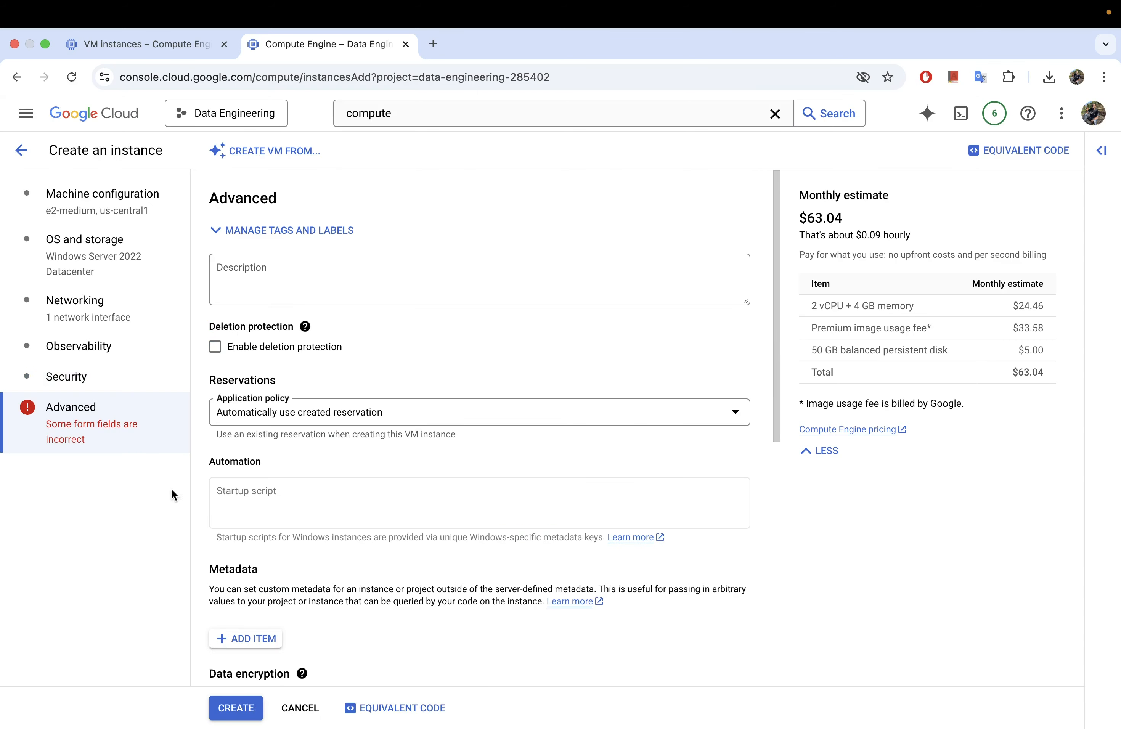
scroll(348, 459, "down", 10)
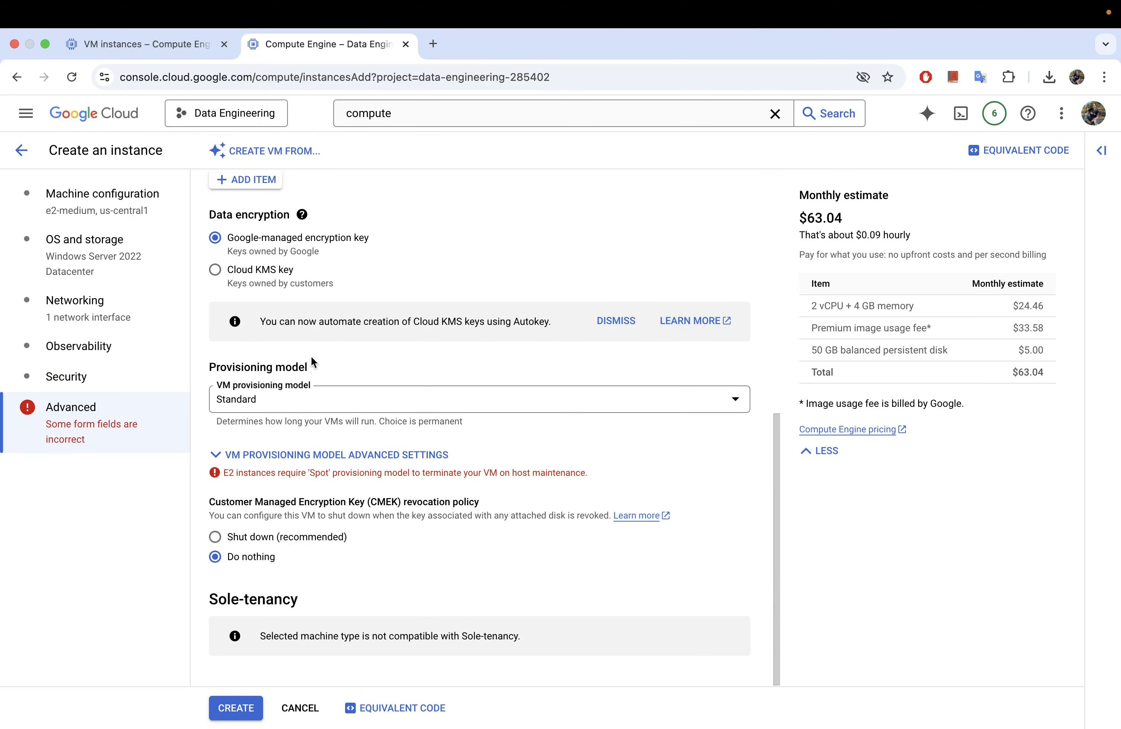
scroll(315, 367, "up", 10)
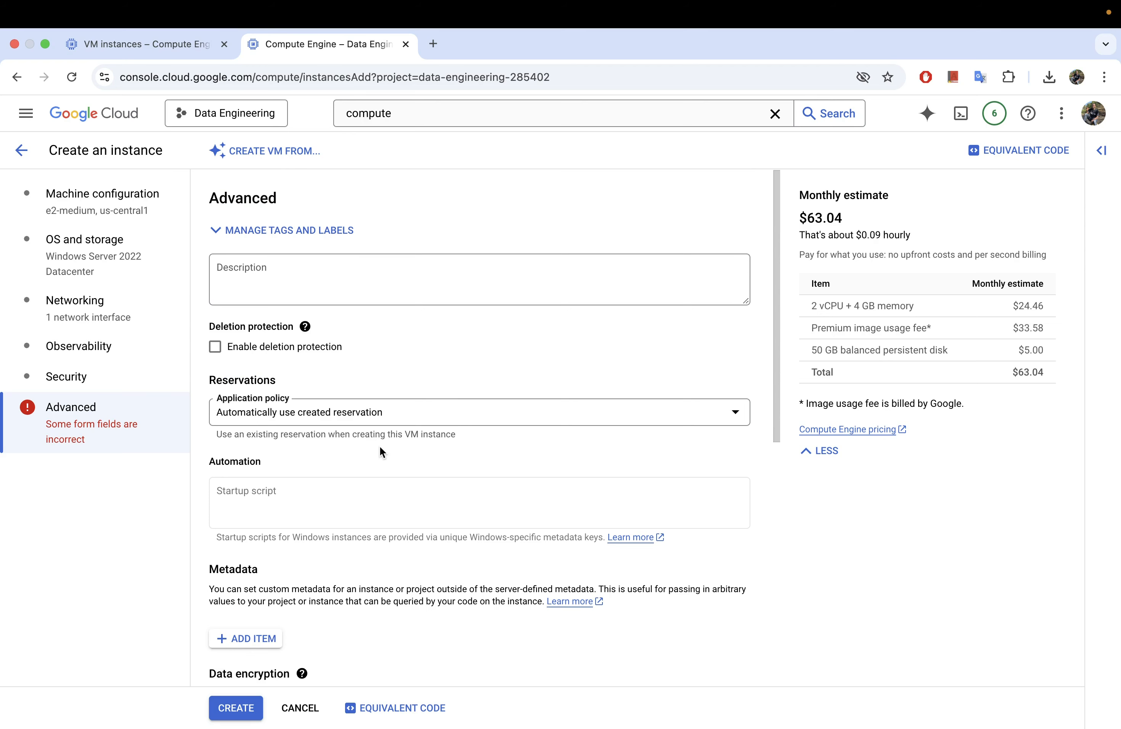
scroll(406, 487, "down", 10)
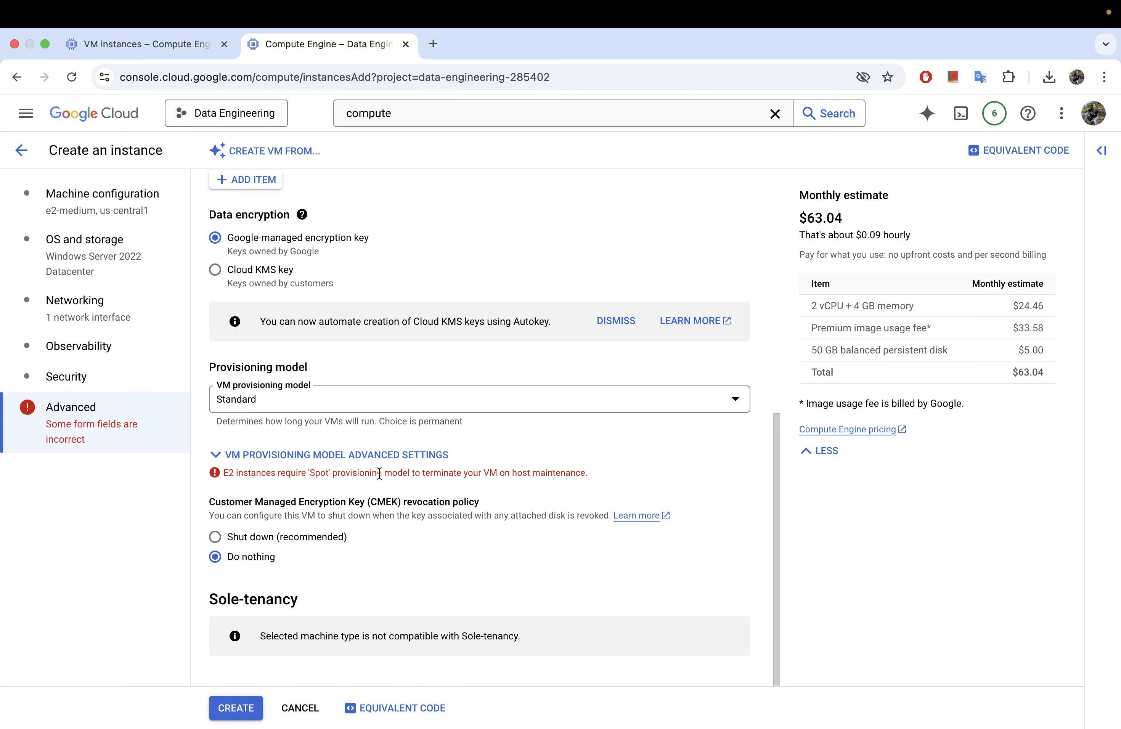
left_click(386, 407)
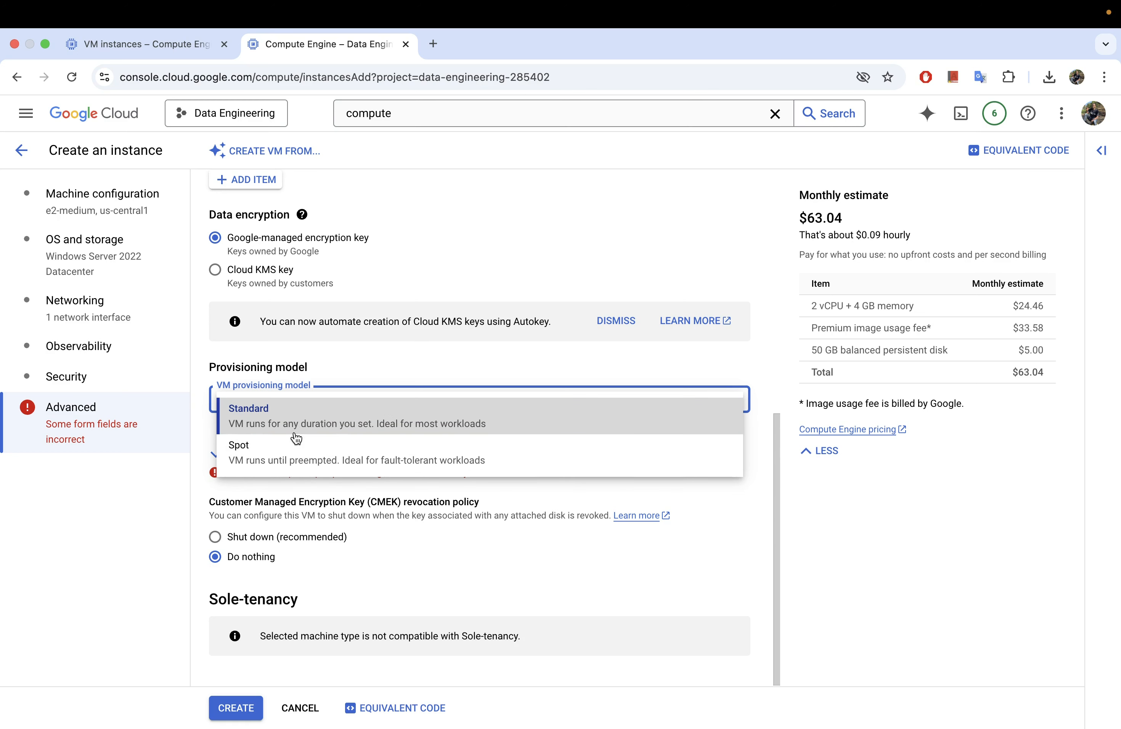
left_click(405, 527)
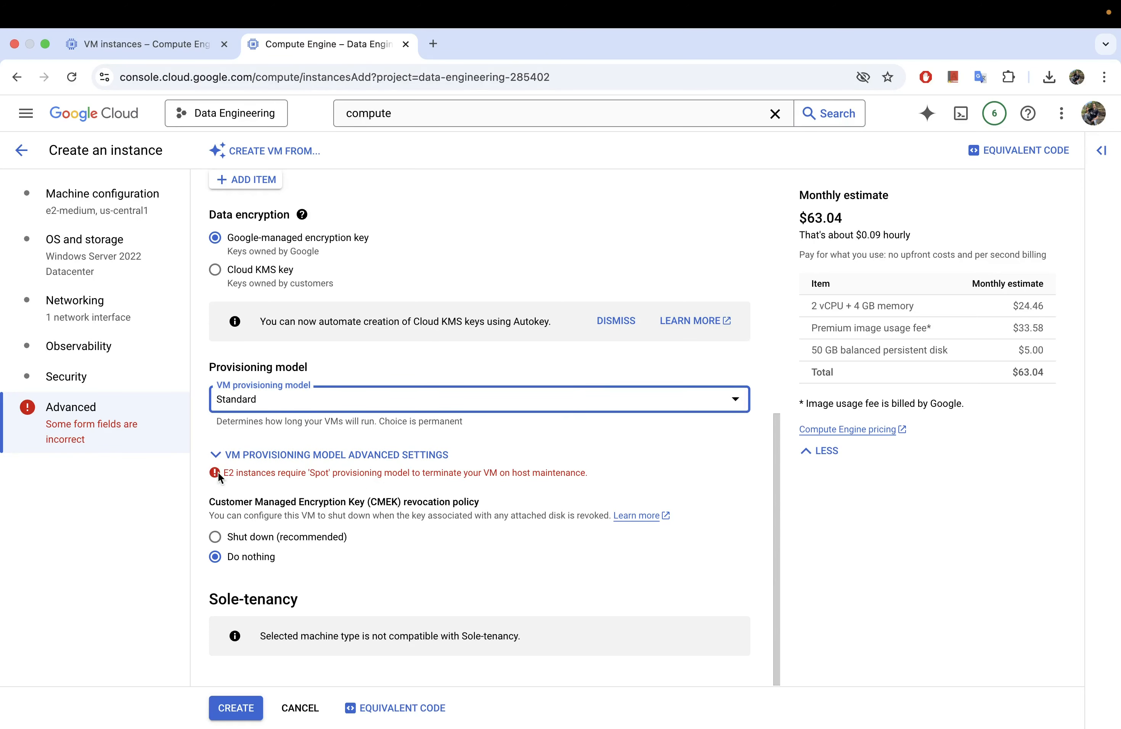
Step: In the VM provisioning model's advanced settings, set On host maintenance to Migrate VM instance (Recommended)
left_click(219, 455)
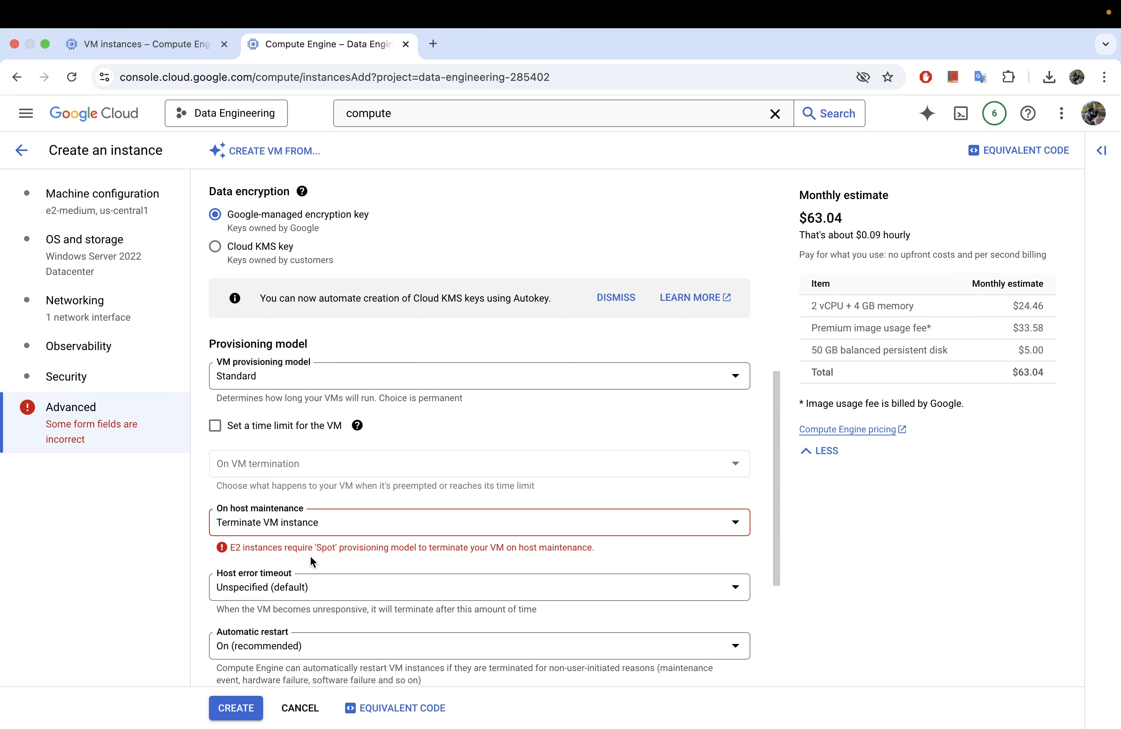
left_click(339, 525)
left_click(372, 499)
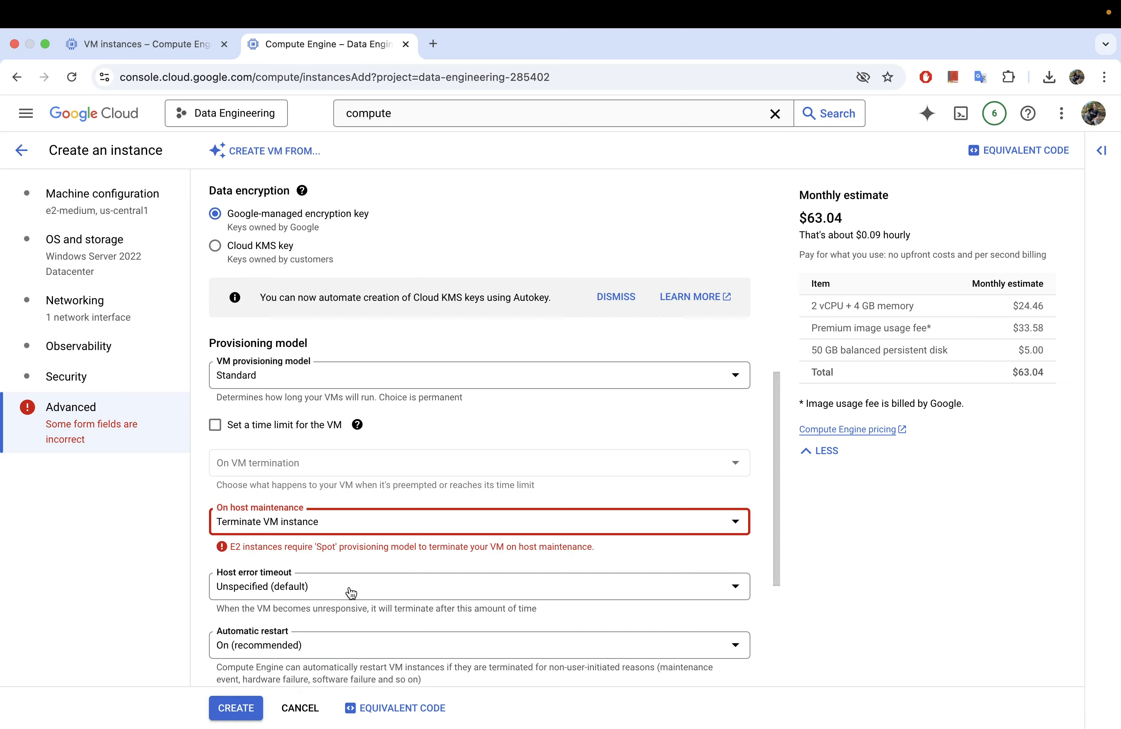
scroll(351, 591, "down", 5)
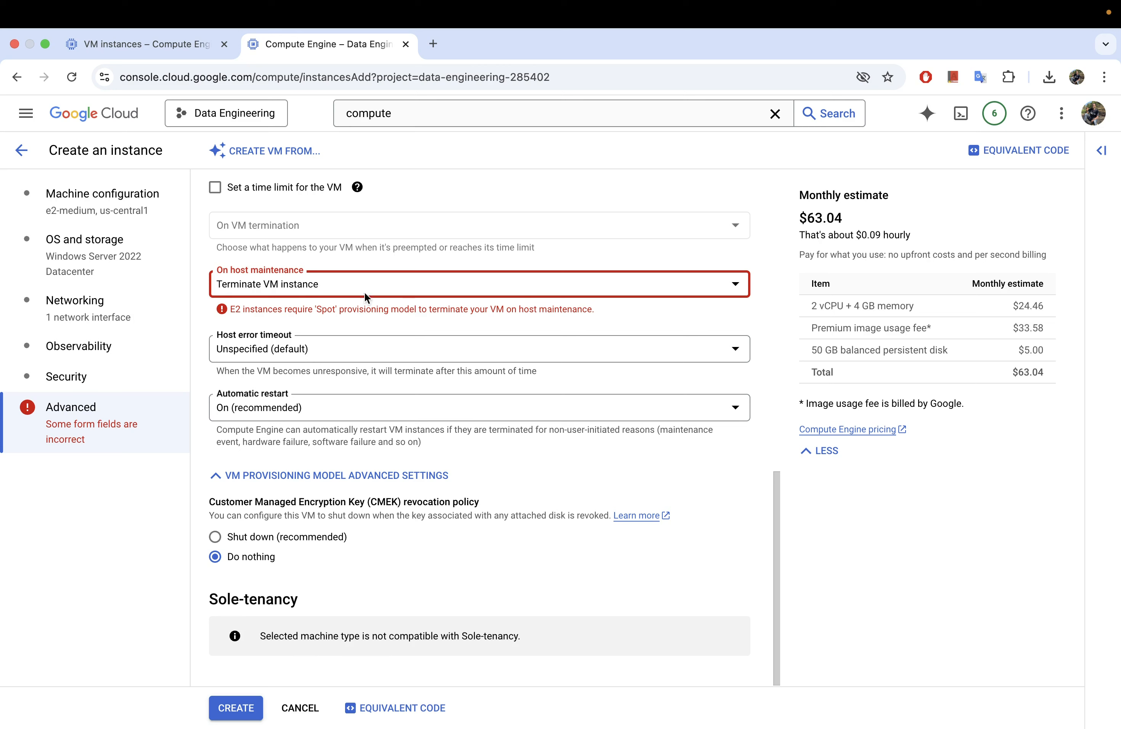
left_click(321, 279)
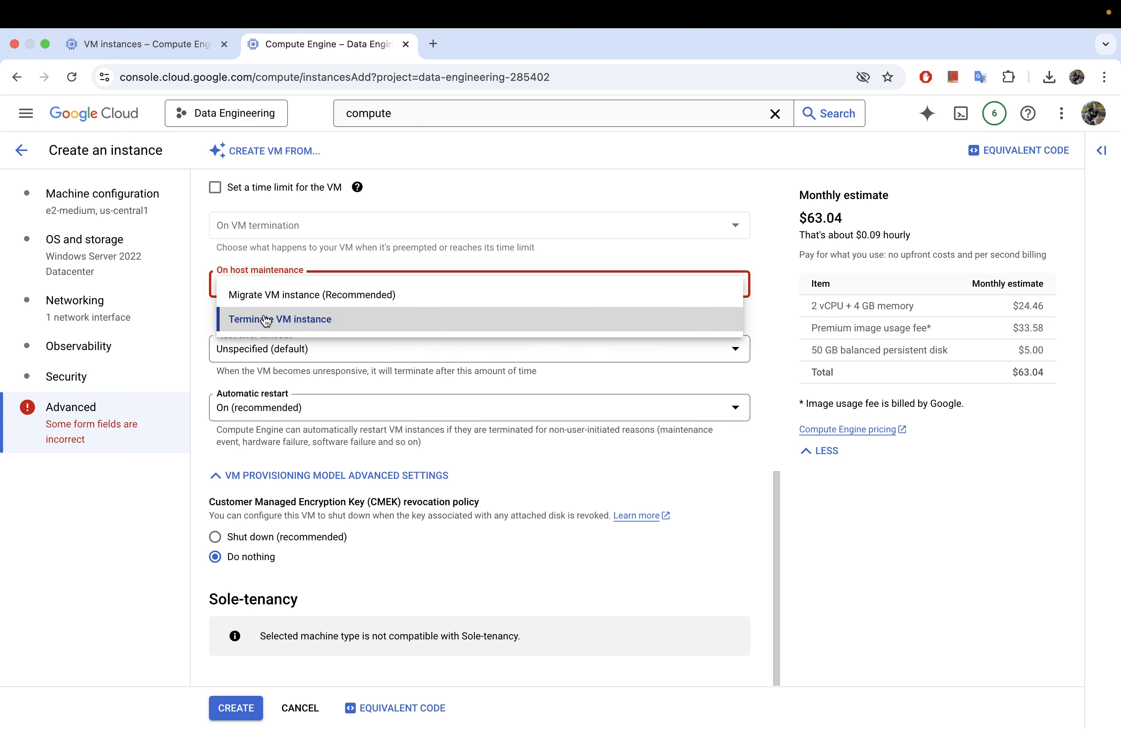
left_click(307, 320)
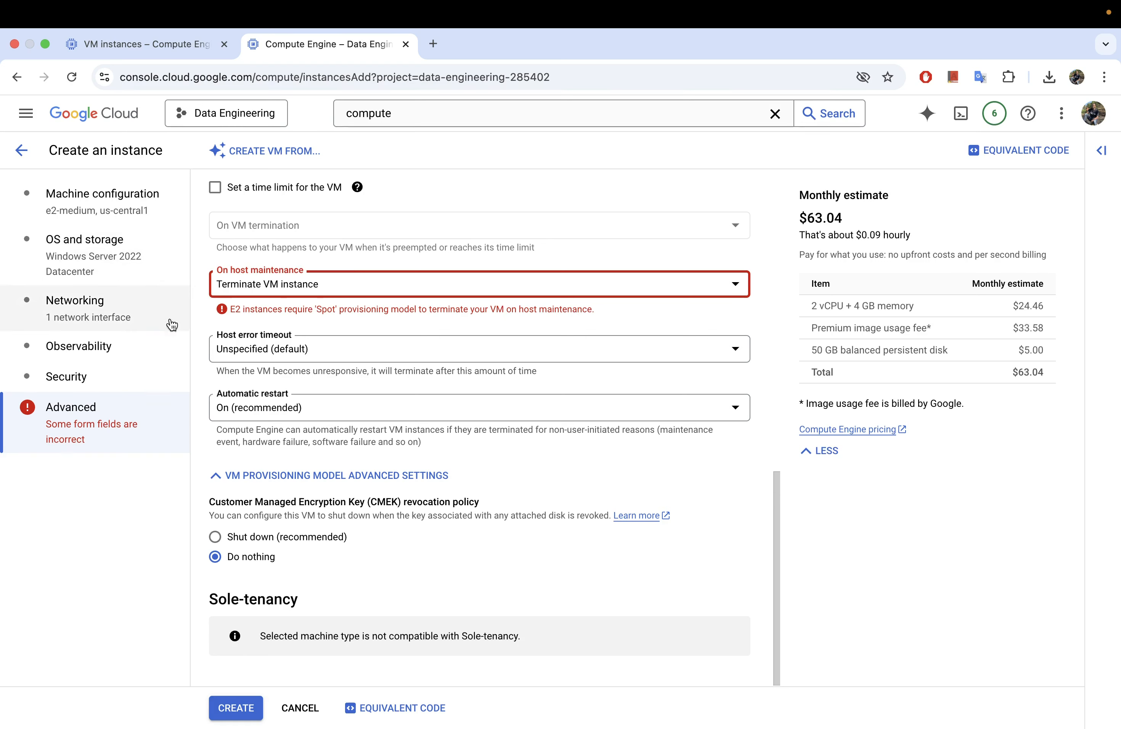
left_click(327, 290)
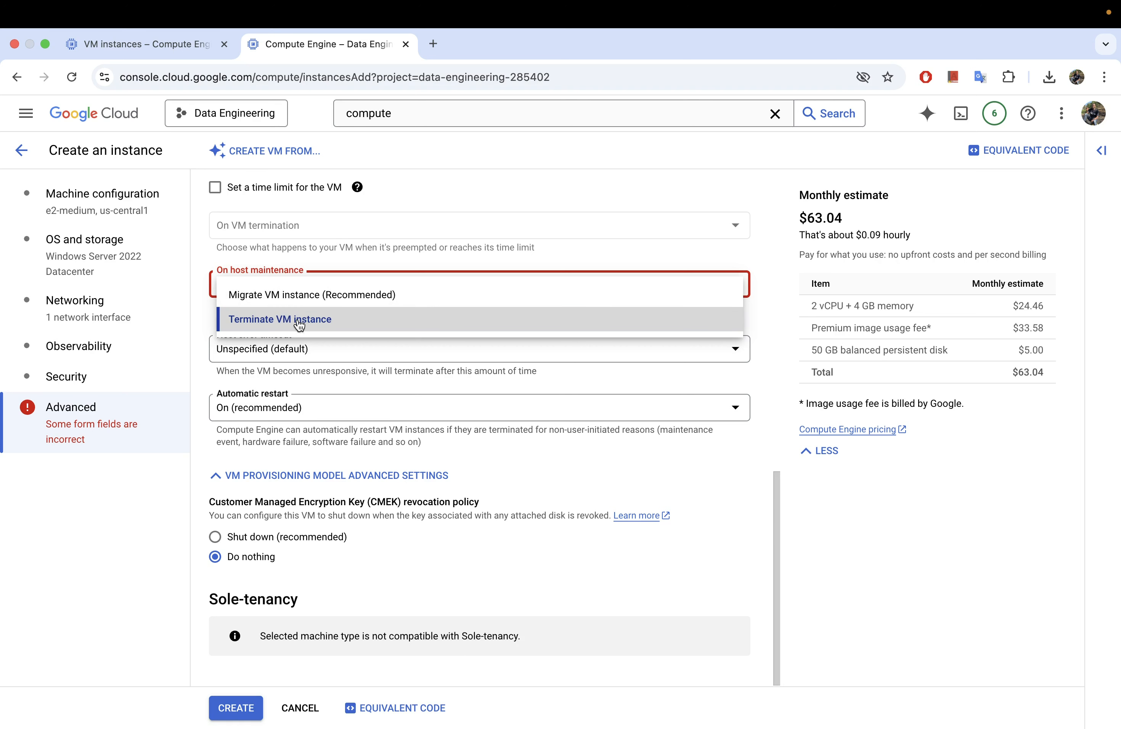
left_click(289, 297)
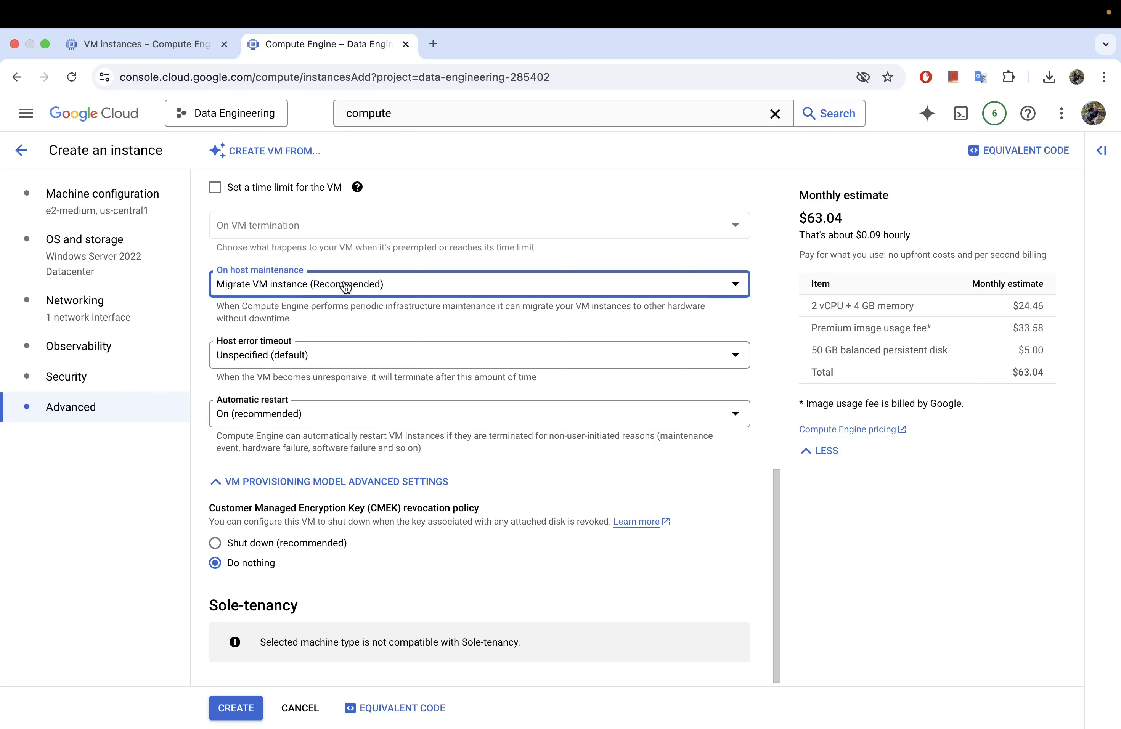
Step: Switch On host maintenance to Terminate VM instance and back to Migrate VM instance (Recommended)
left_click(350, 286)
left_click(258, 319)
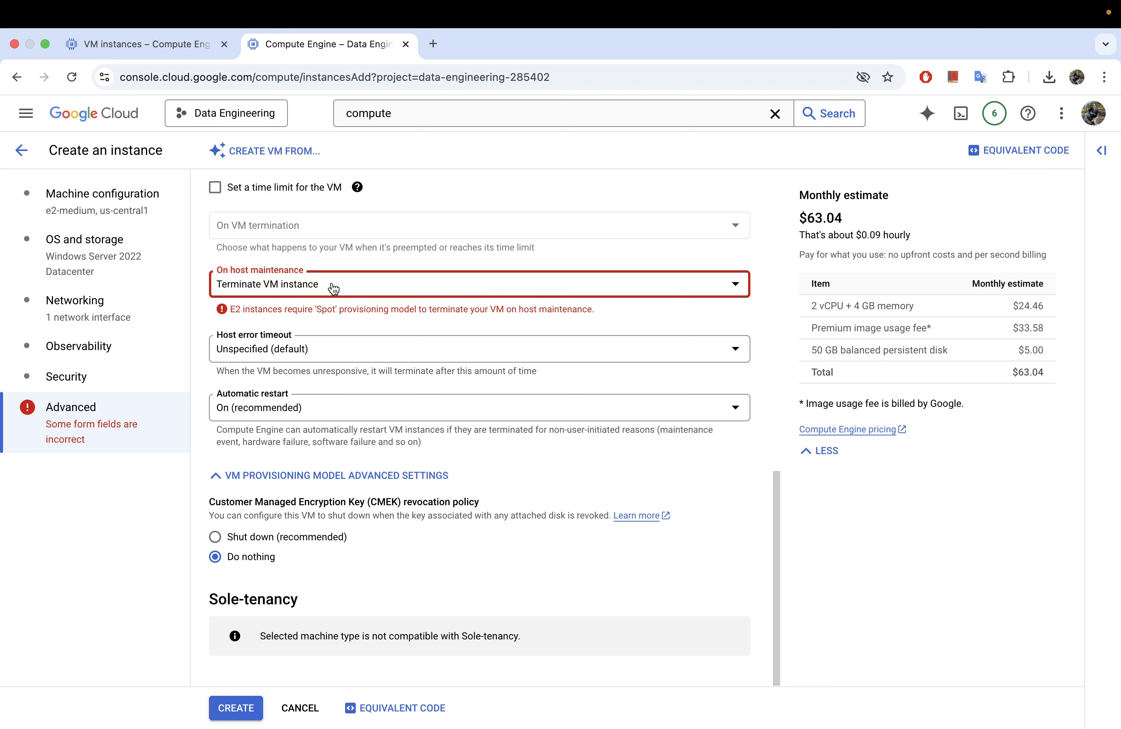
left_click(333, 289)
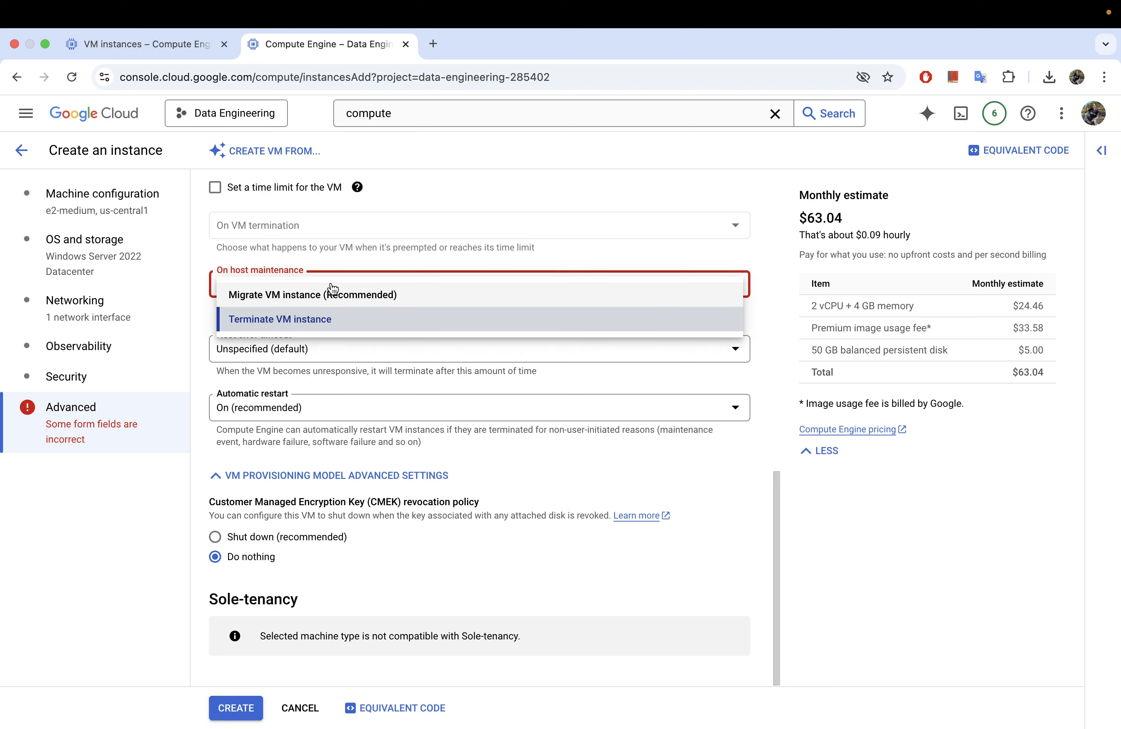
left_click(273, 292)
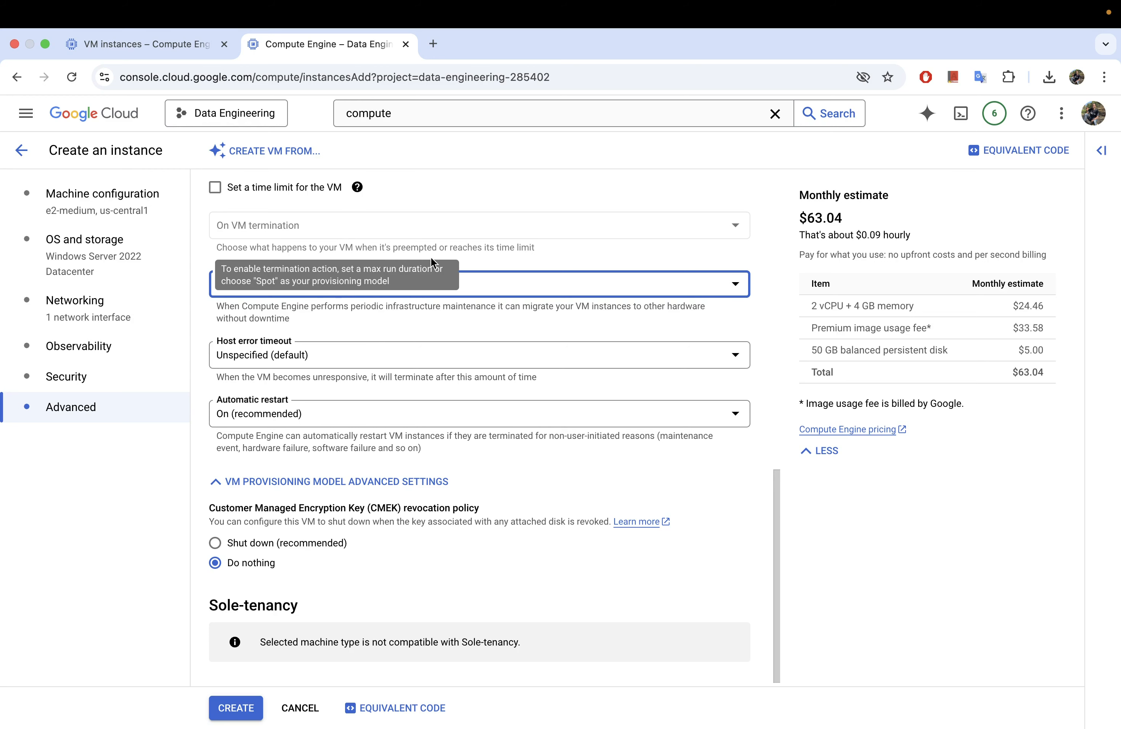
left_click(445, 288)
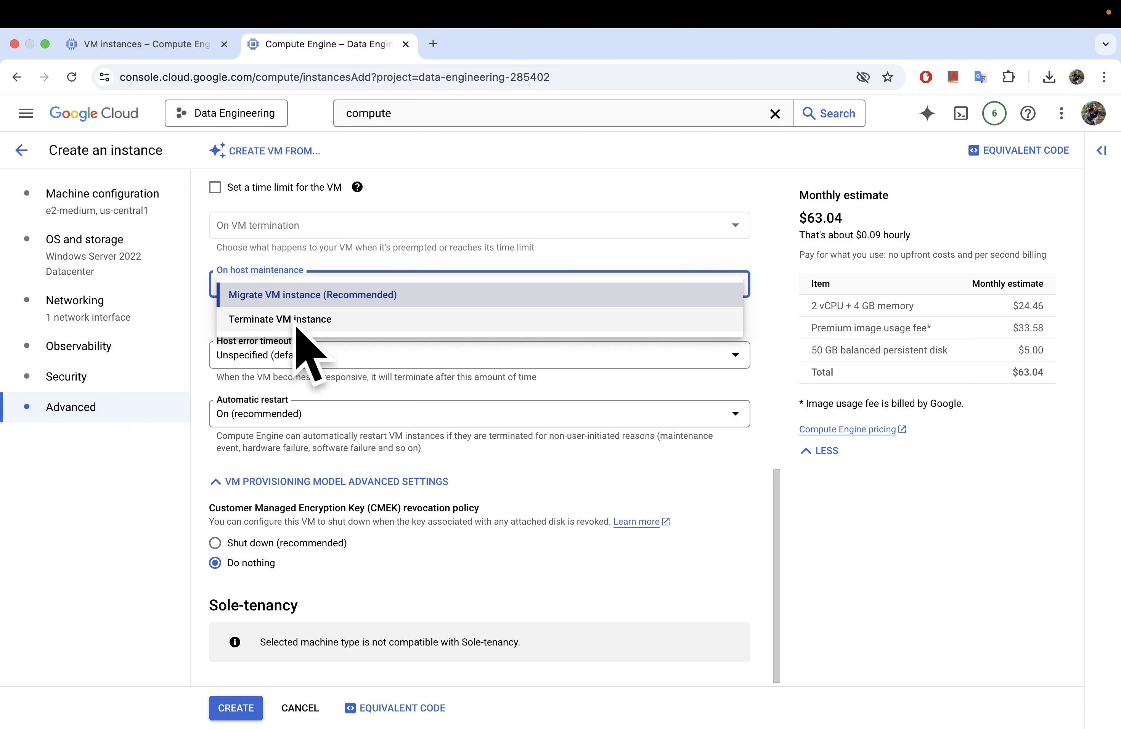
left_click(363, 293)
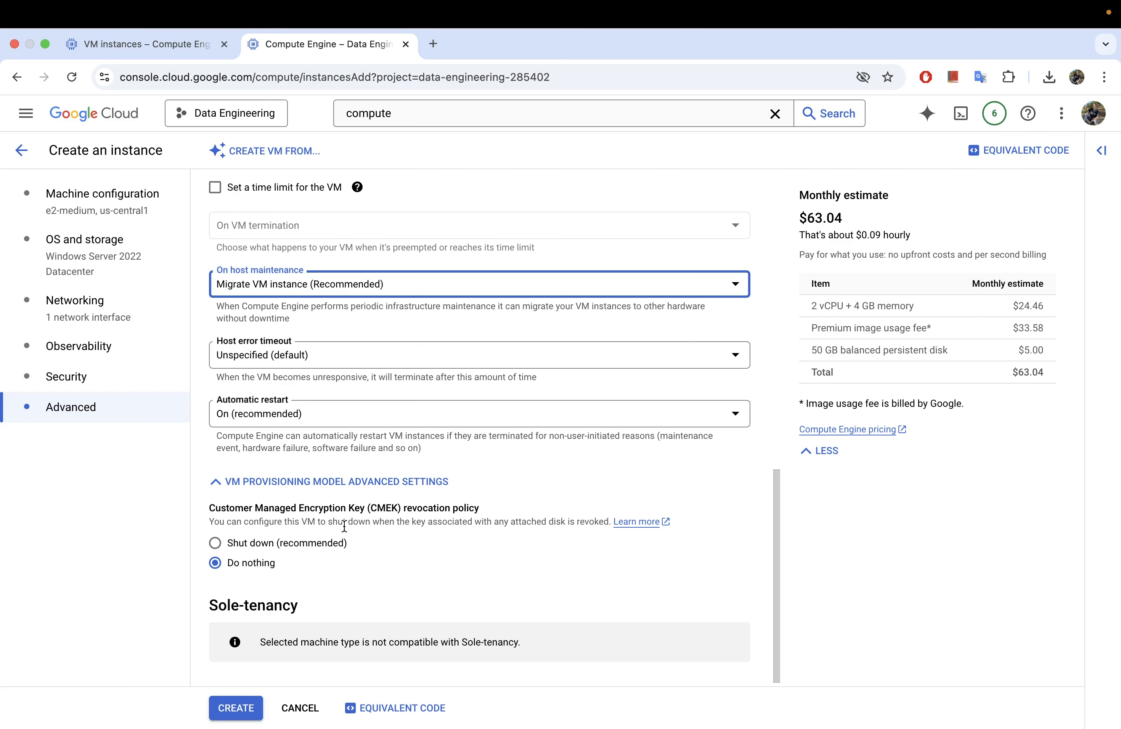
scroll(302, 534, "down", 1)
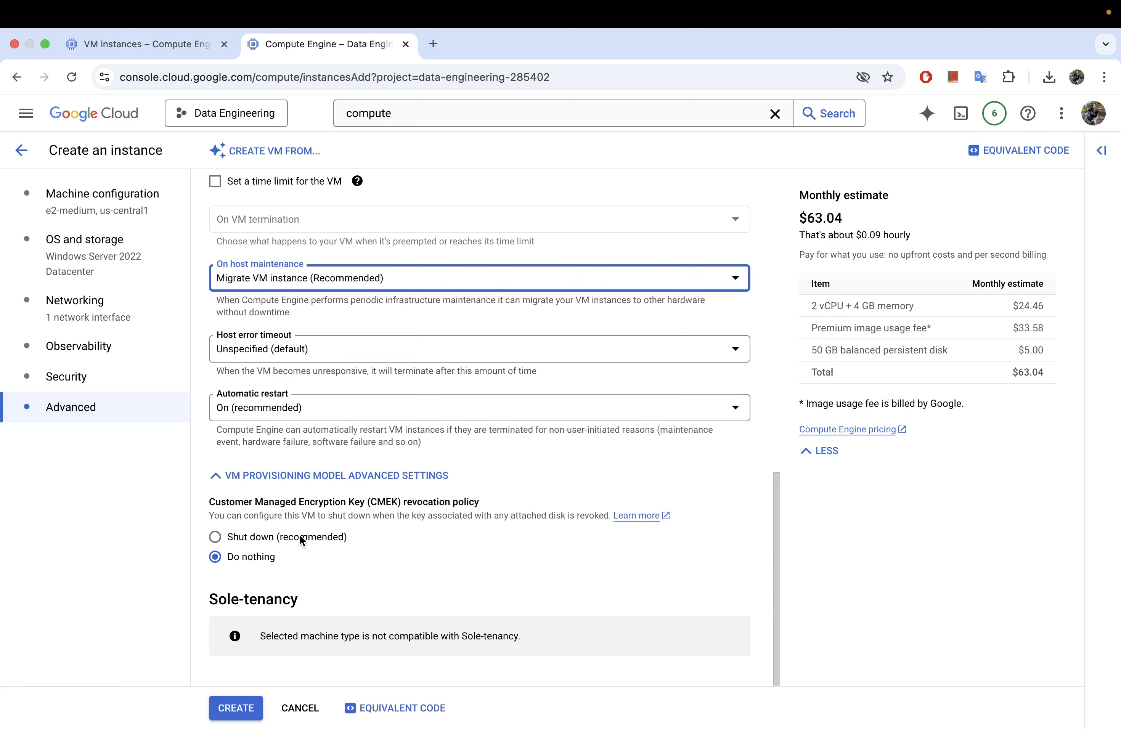
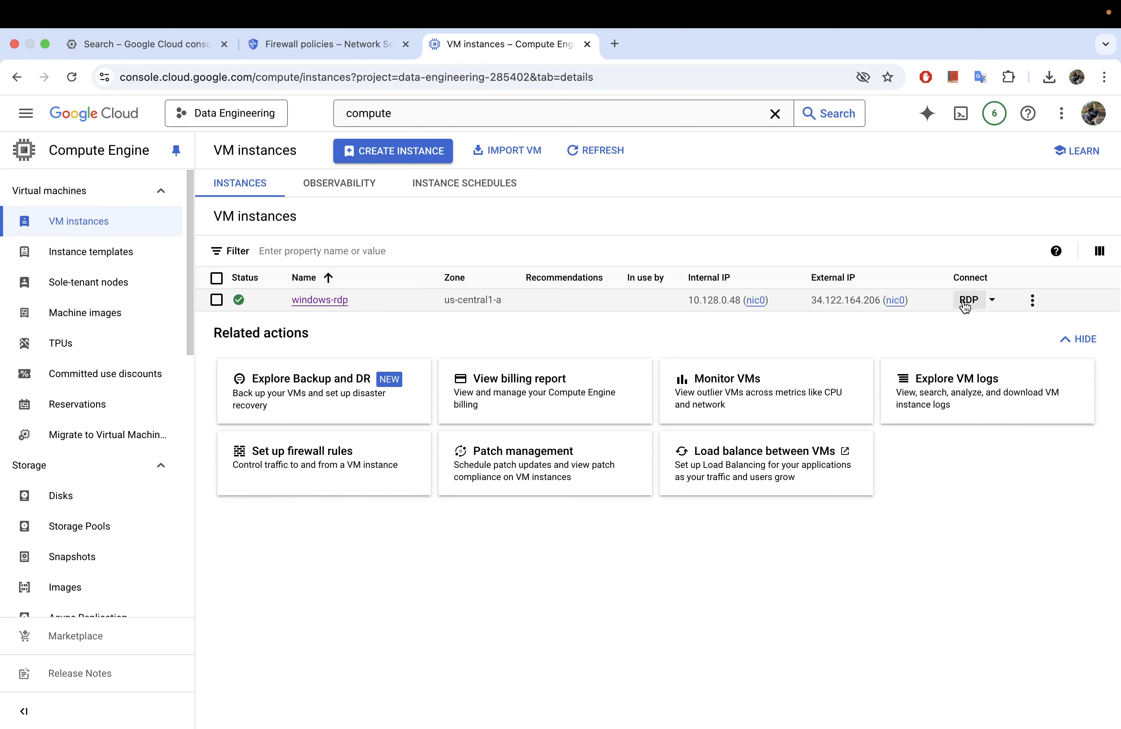
Step: Download the RDP file for the windows-rdp instance for a third-party client and try to open it
left_click(967, 302)
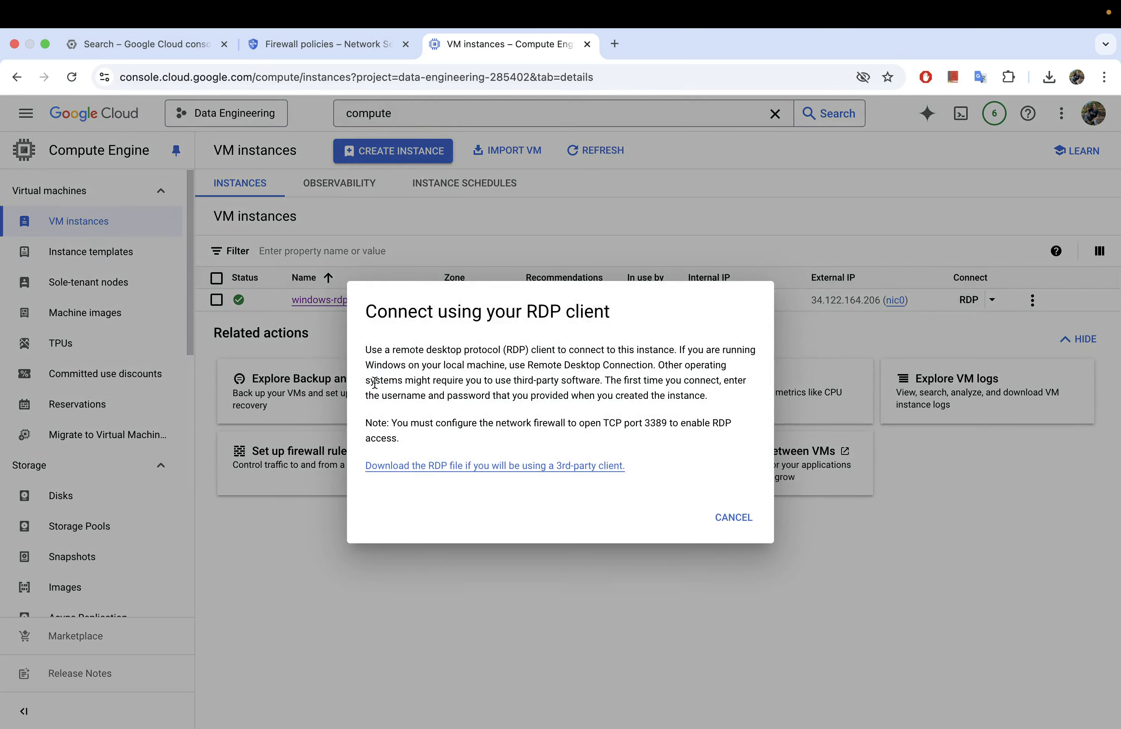
left_click(433, 468)
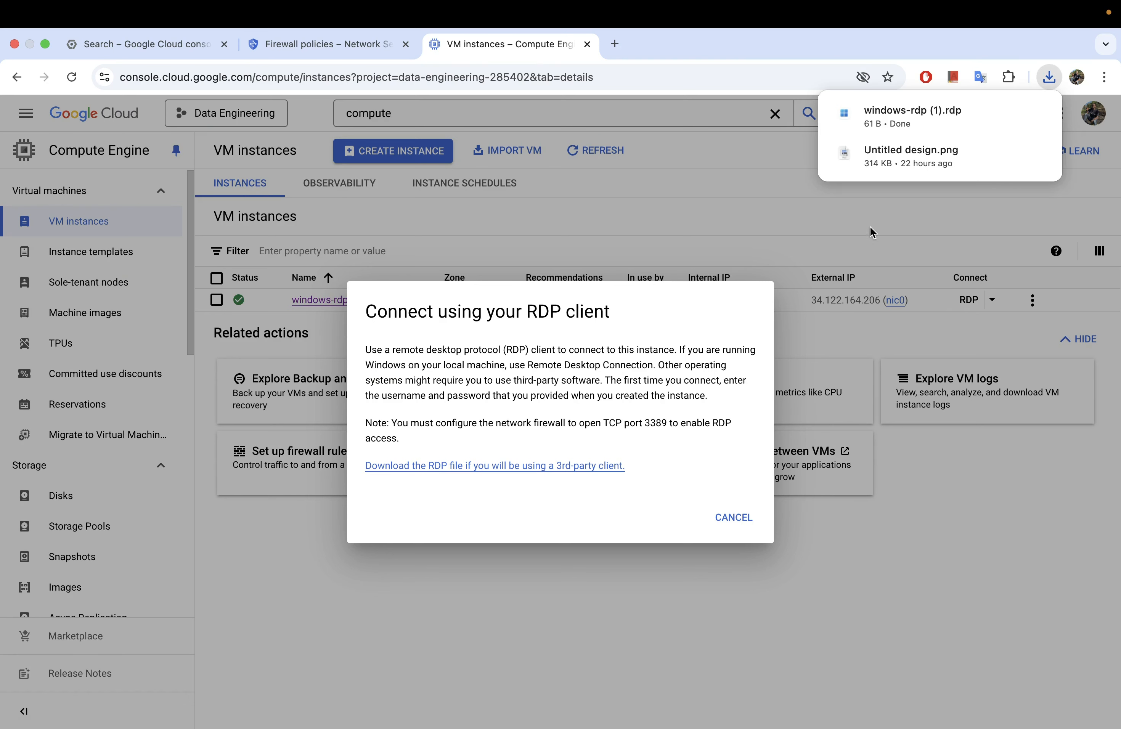
mouse_move(969, 116)
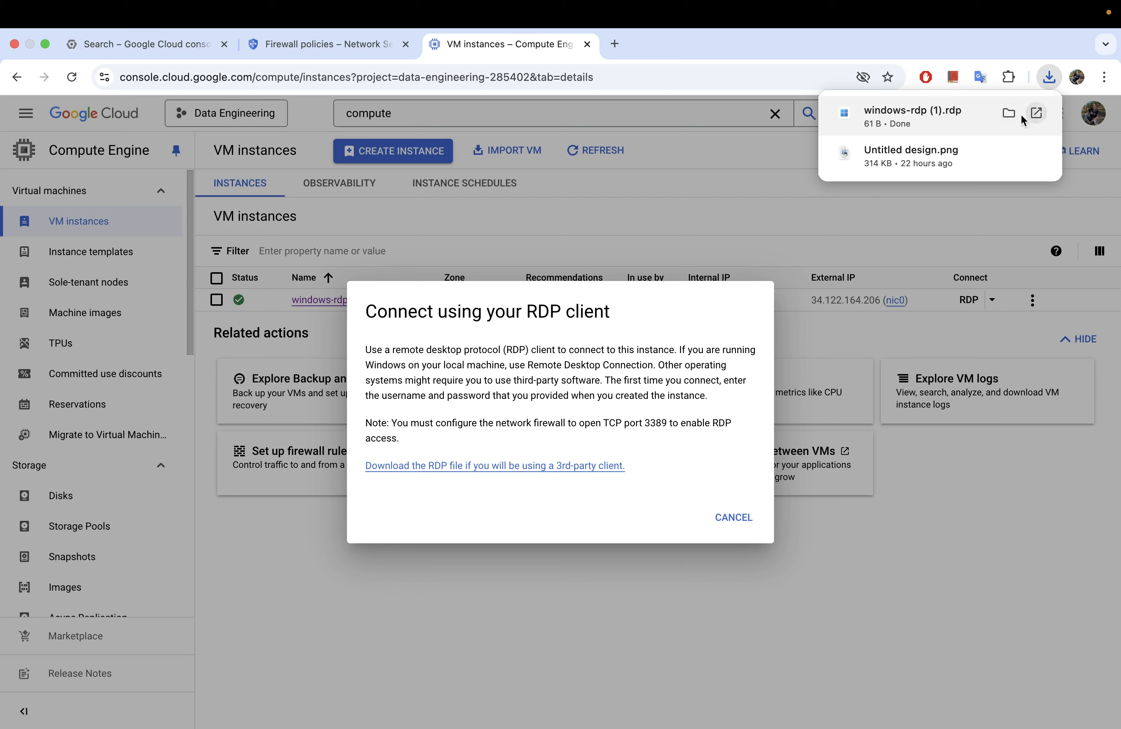
left_click(1037, 114)
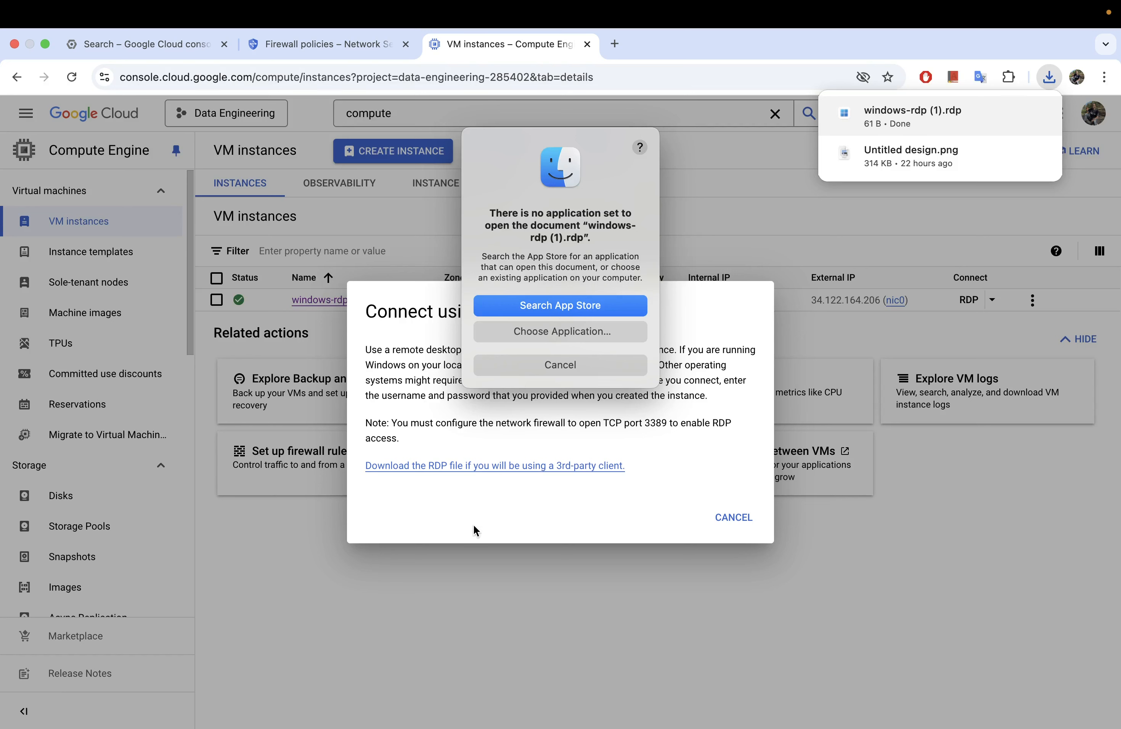
Step: Search the App Store for an application that opens the RDP file and install Windows App
left_click(572, 309)
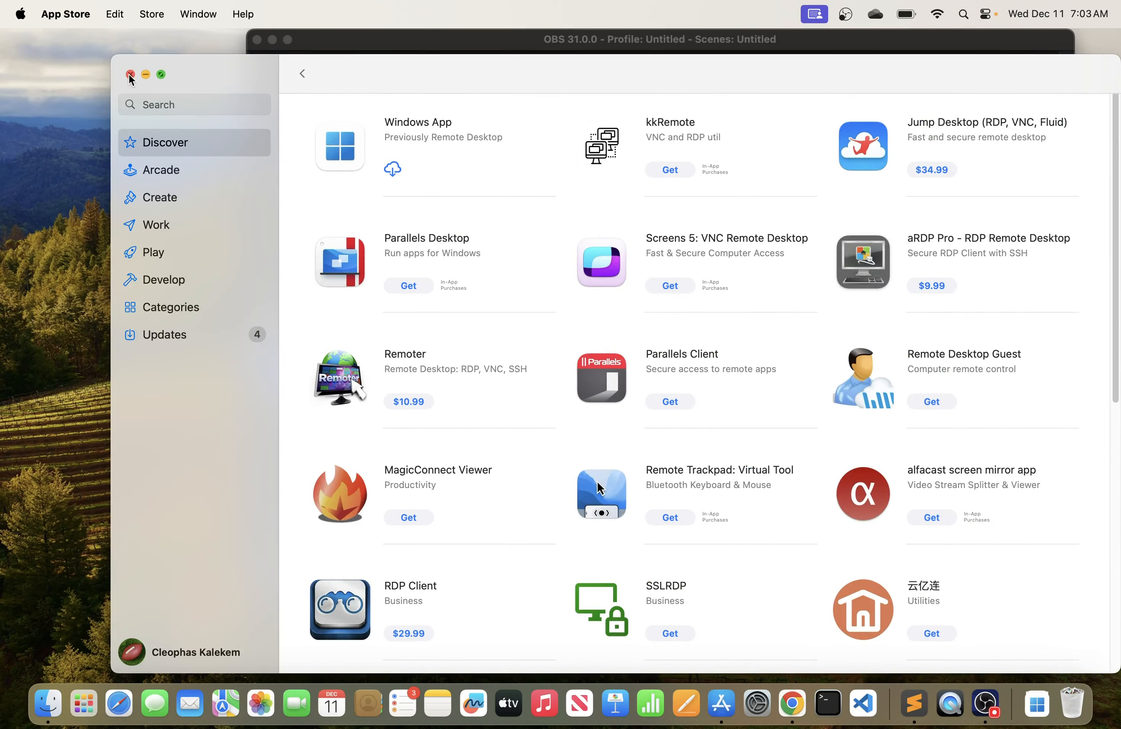
left_click(161, 75)
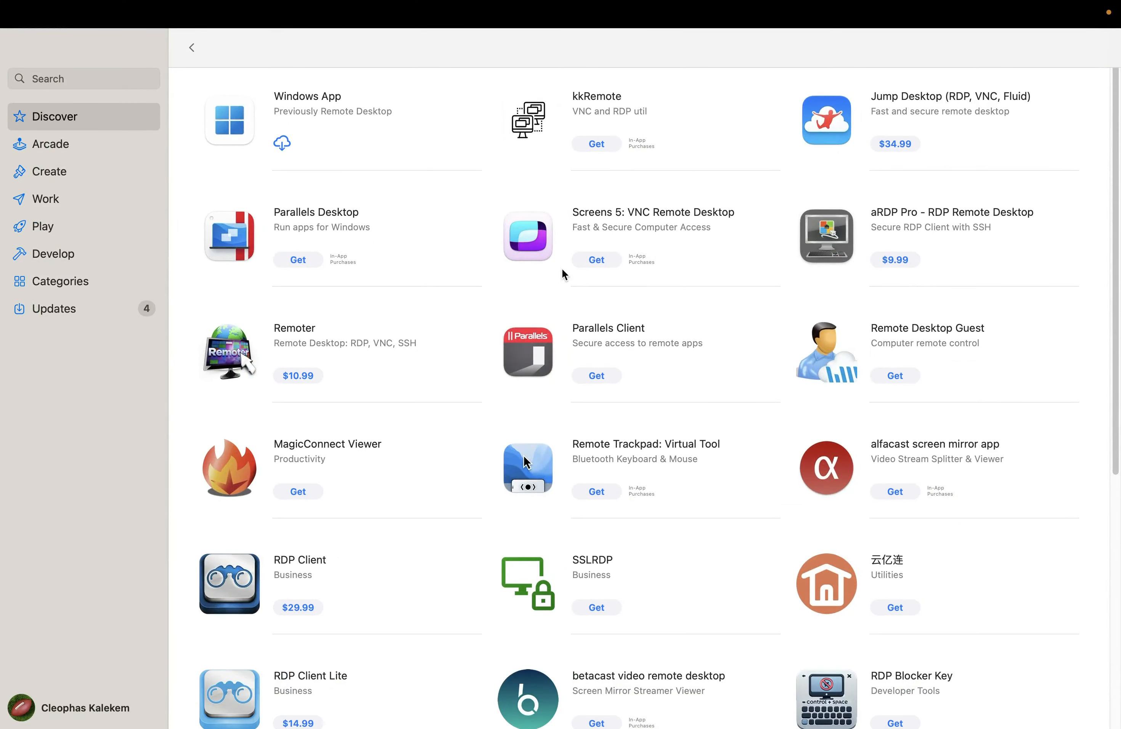
scroll(688, 461, "down", 5)
scroll(688, 460, "up", 5)
left_click(301, 144)
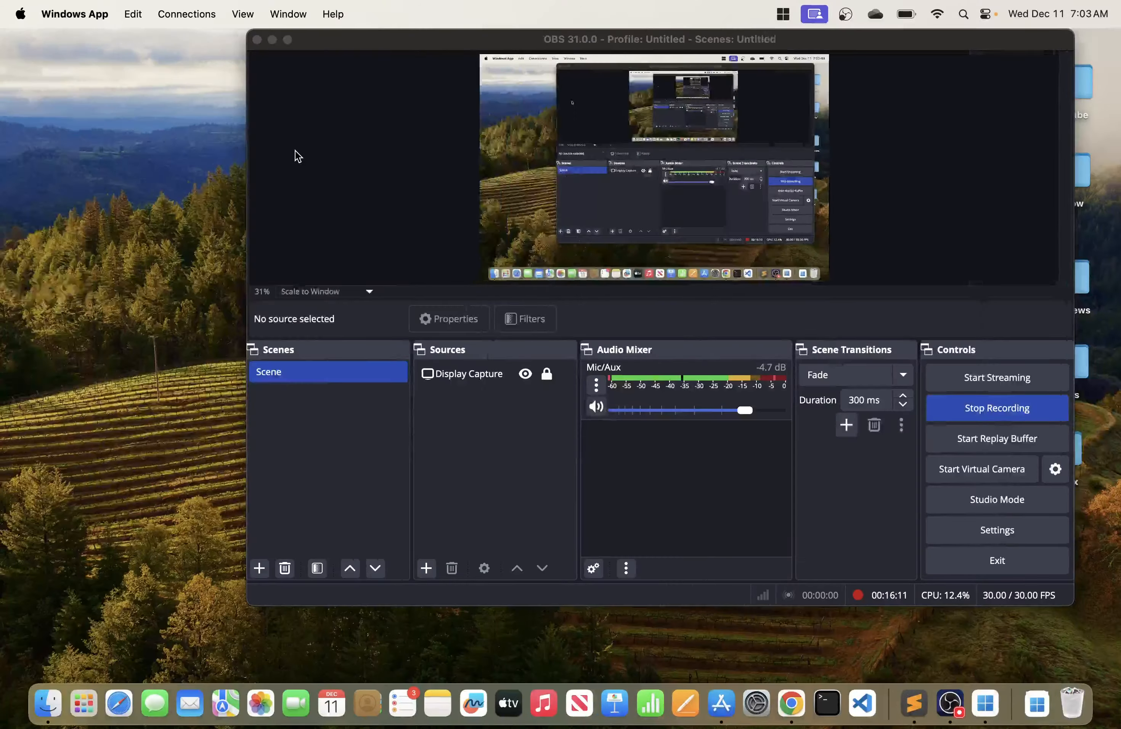
Step: Minimize the OBS window and close the Windows App and App Store windows
left_click(272, 40)
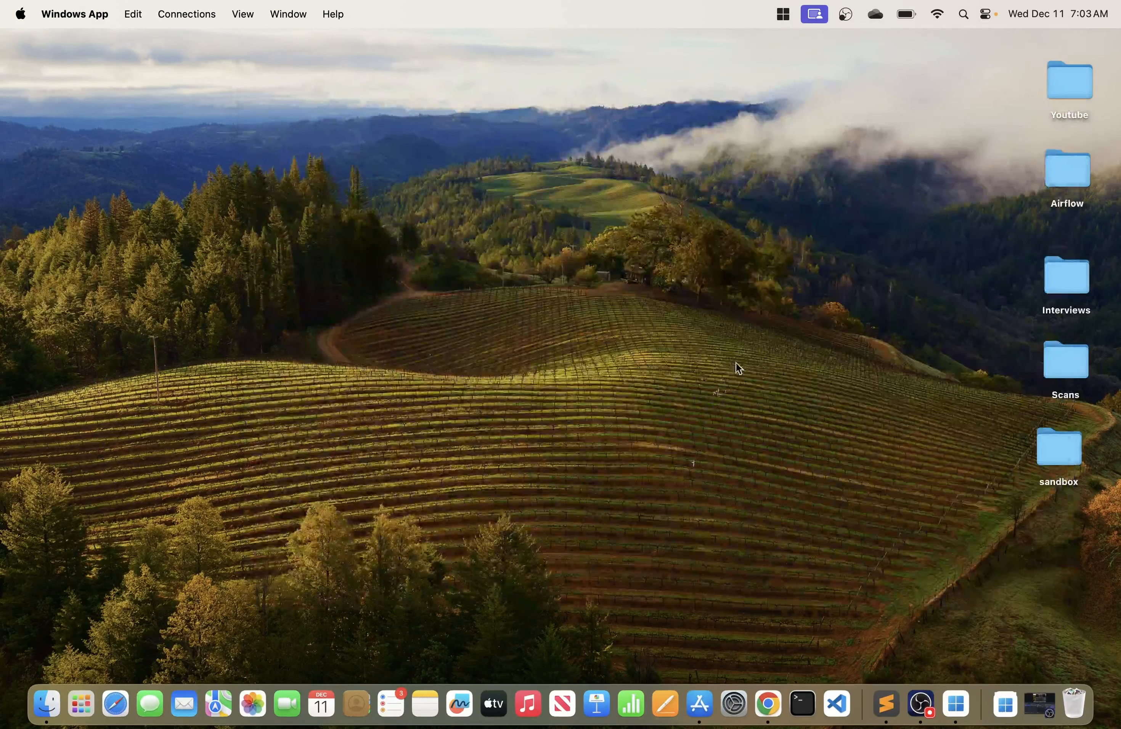
left_click(950, 716)
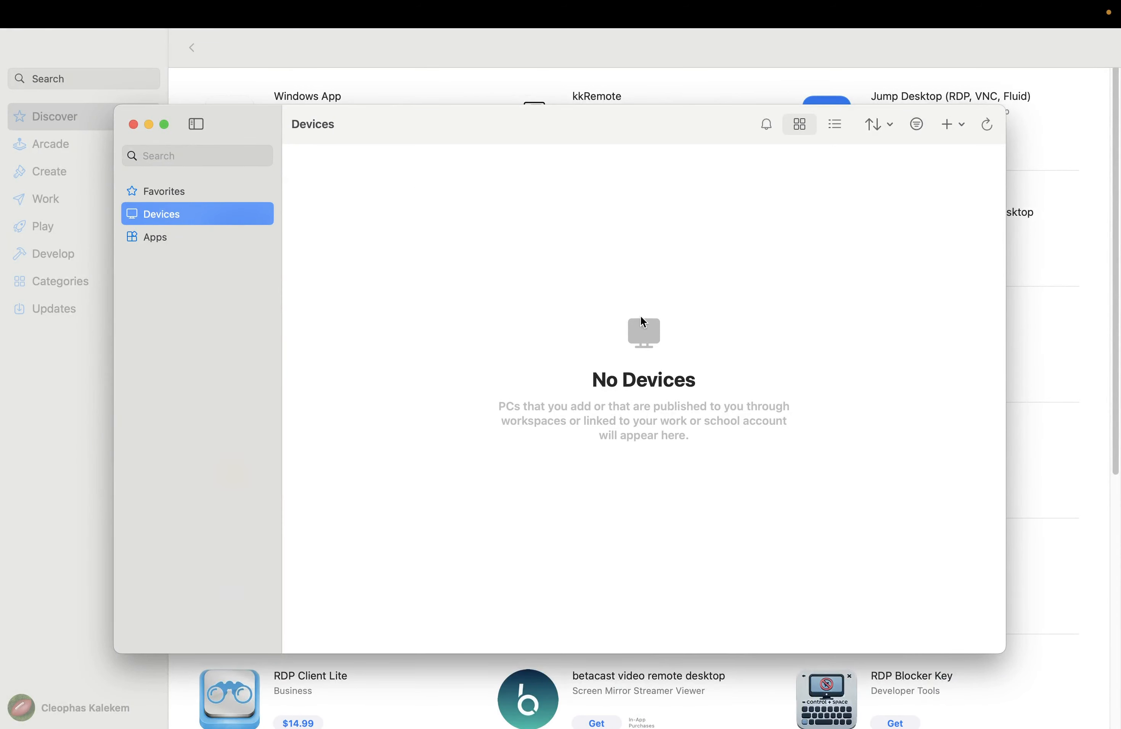
left_click(134, 125)
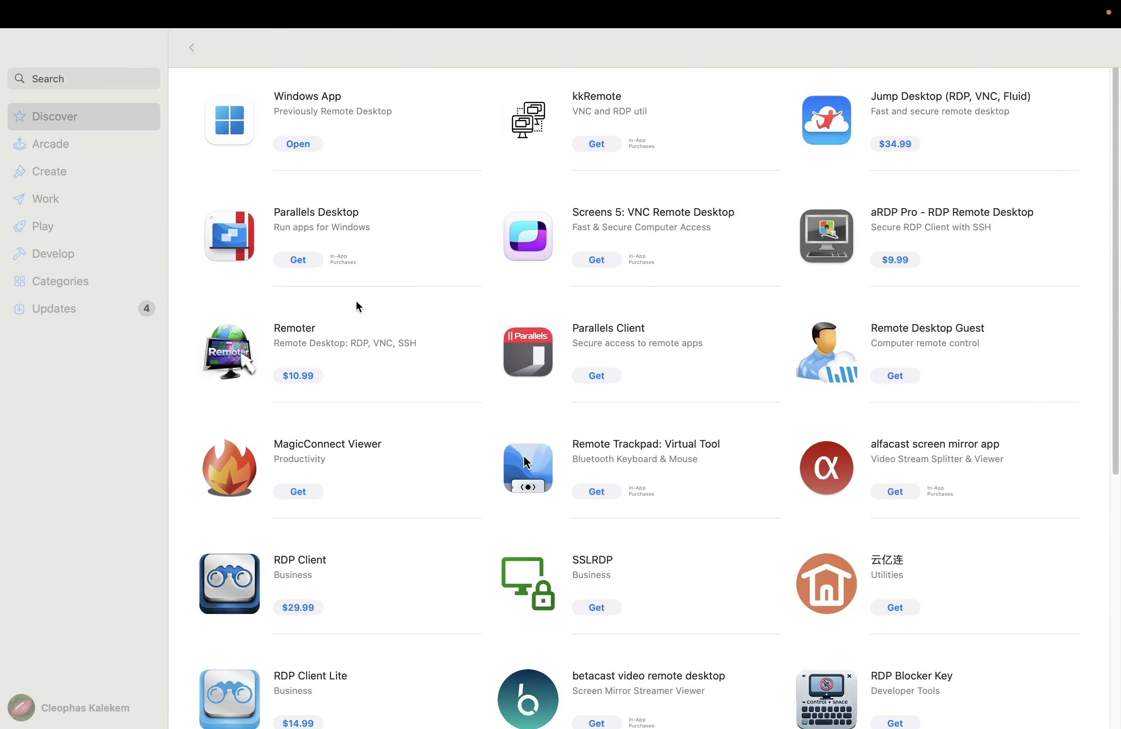
left_click(12, 33)
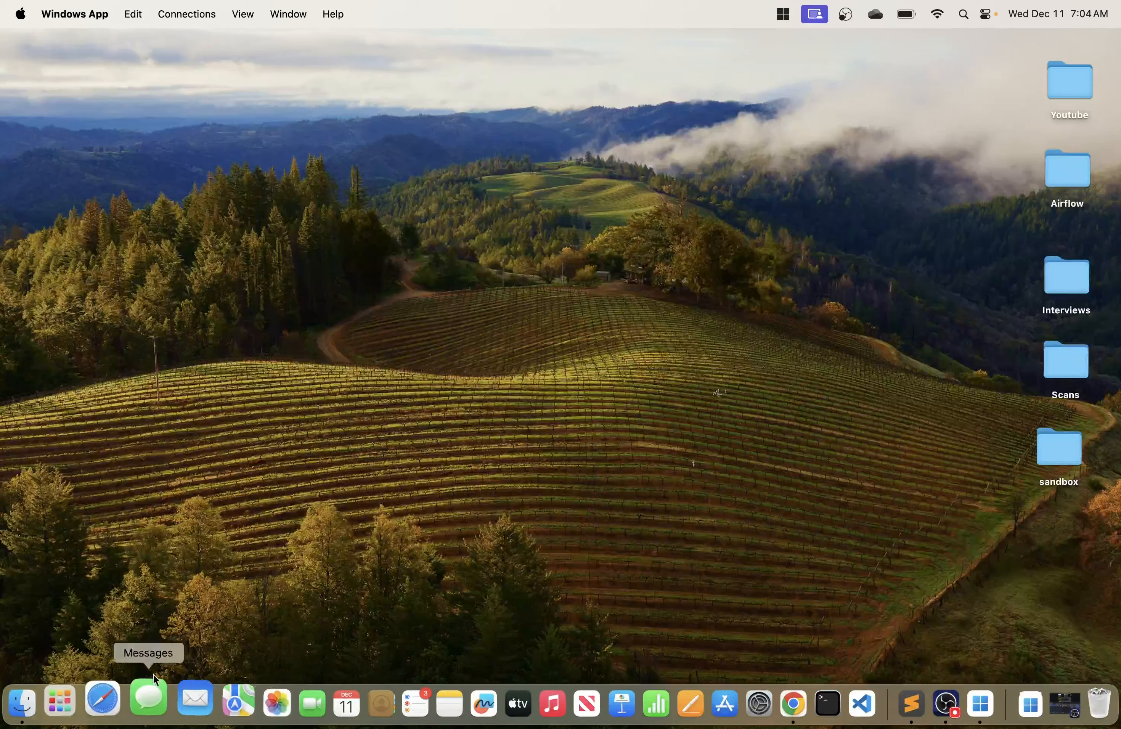
Step: Switch back to Chrome, dismiss the RDP client dialog, and try to connect with the downloaded windows-rdp (1).rdp file
left_click(794, 704)
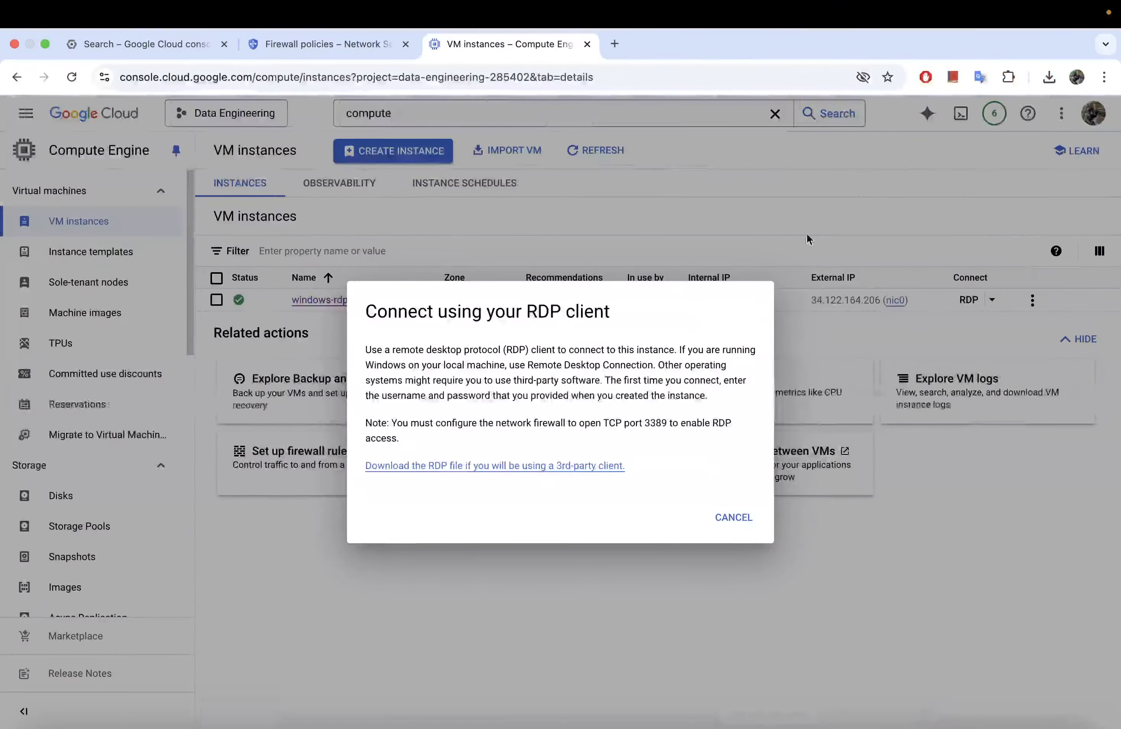
left_click(737, 526)
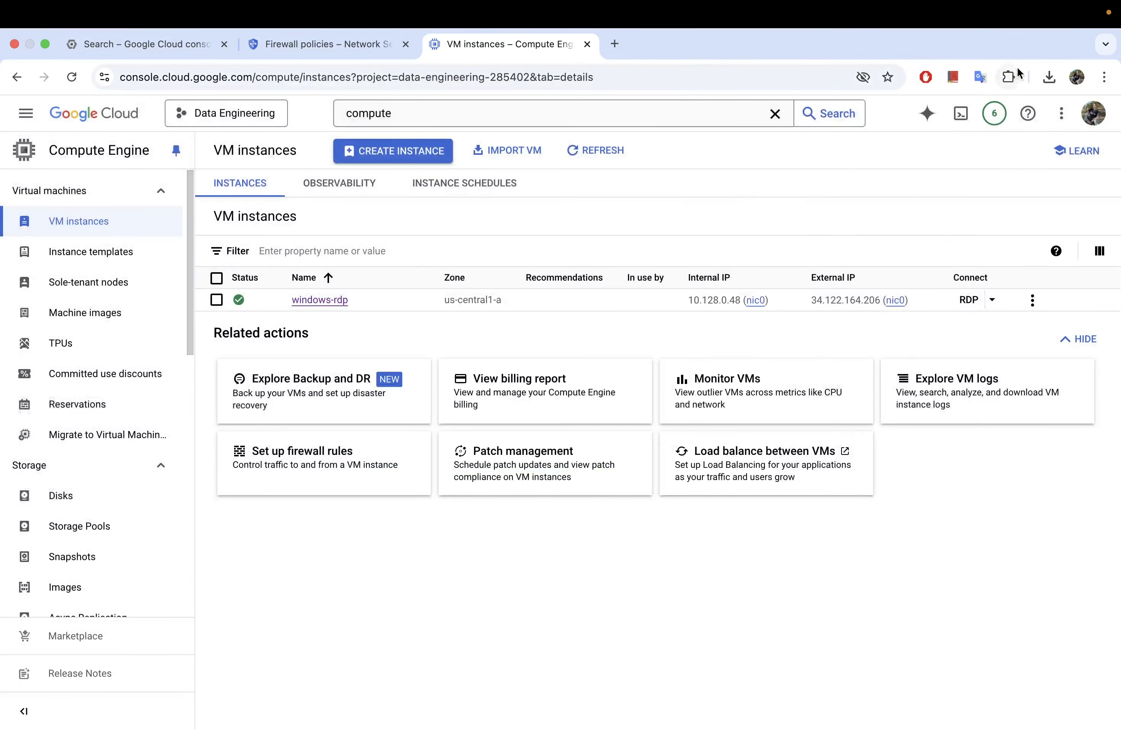
left_click(1050, 76)
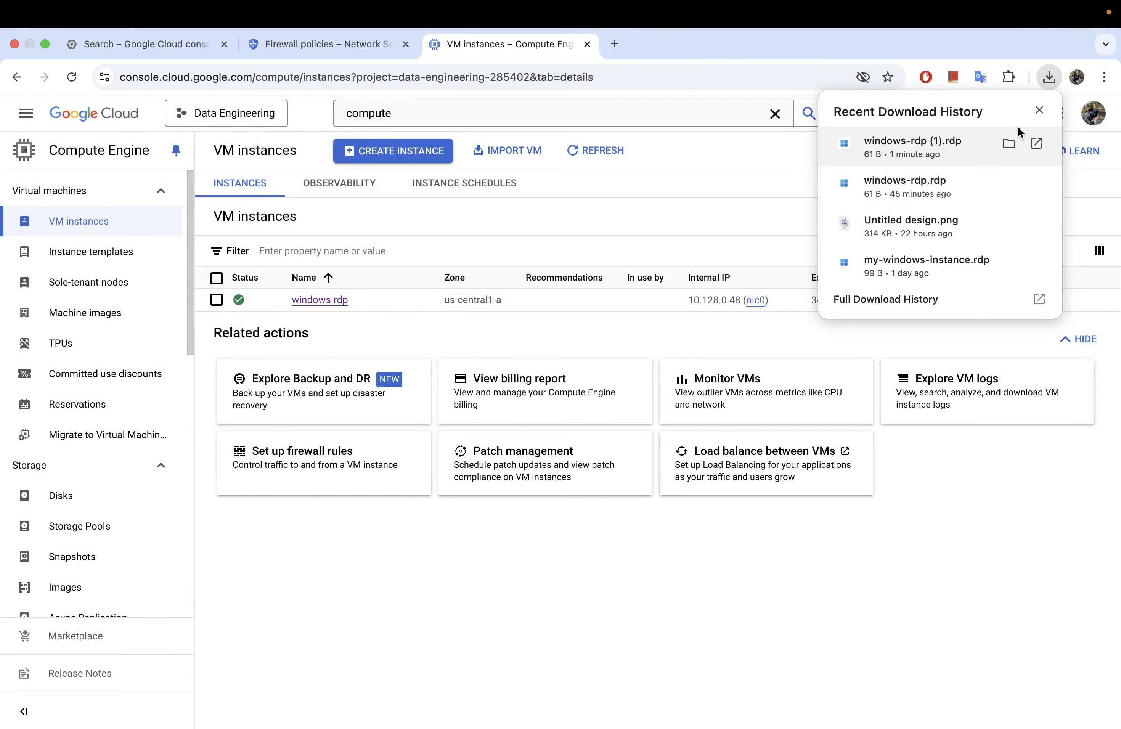
left_click(1034, 141)
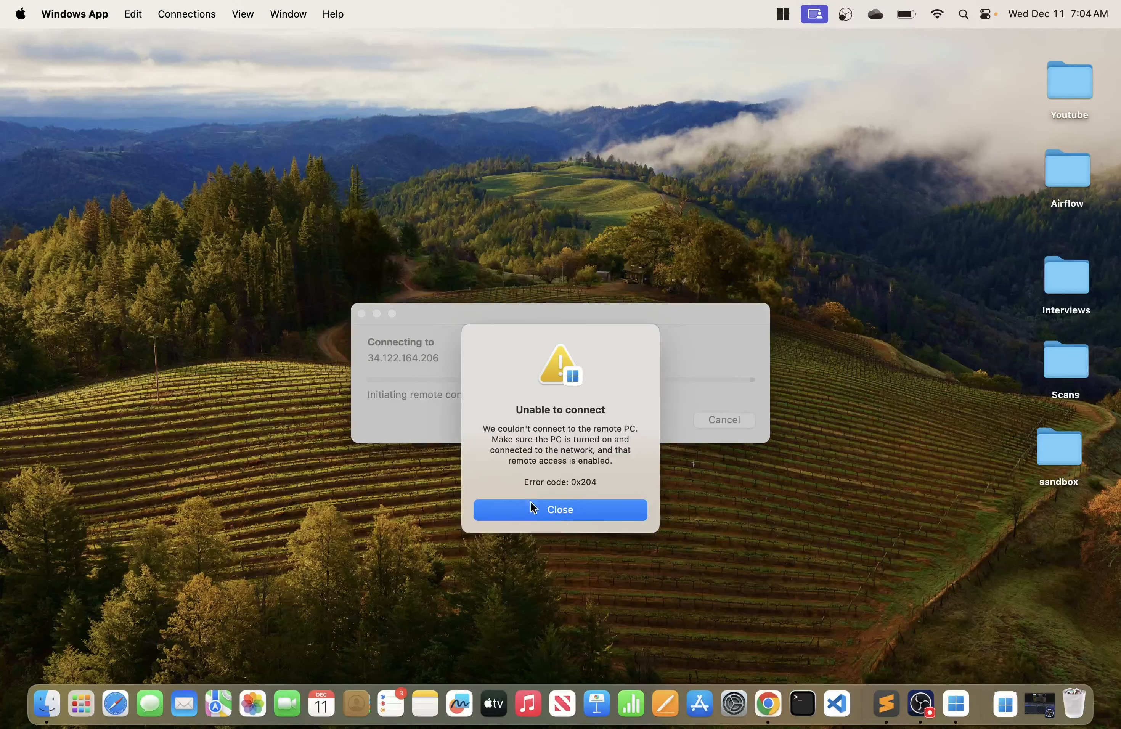
left_click(575, 515)
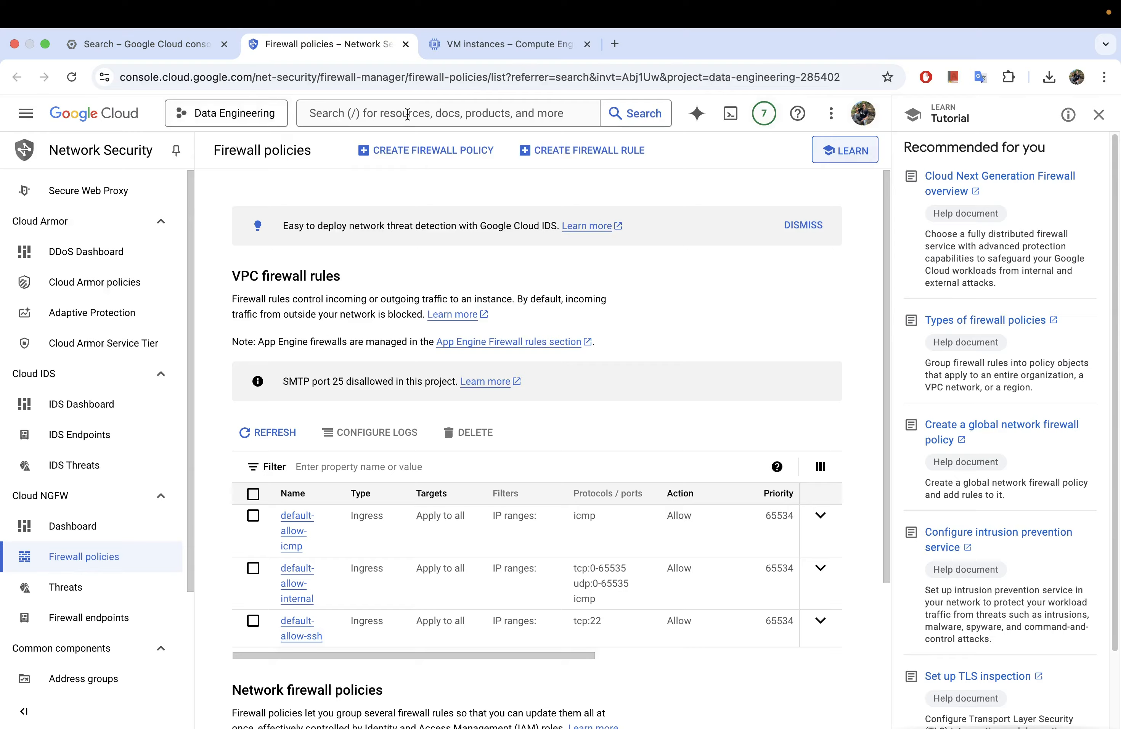
Step: Search the console for "netork" on the Firewall policies page and open the VPC Network Firewall result in a new browser tab
left_click(407, 114)
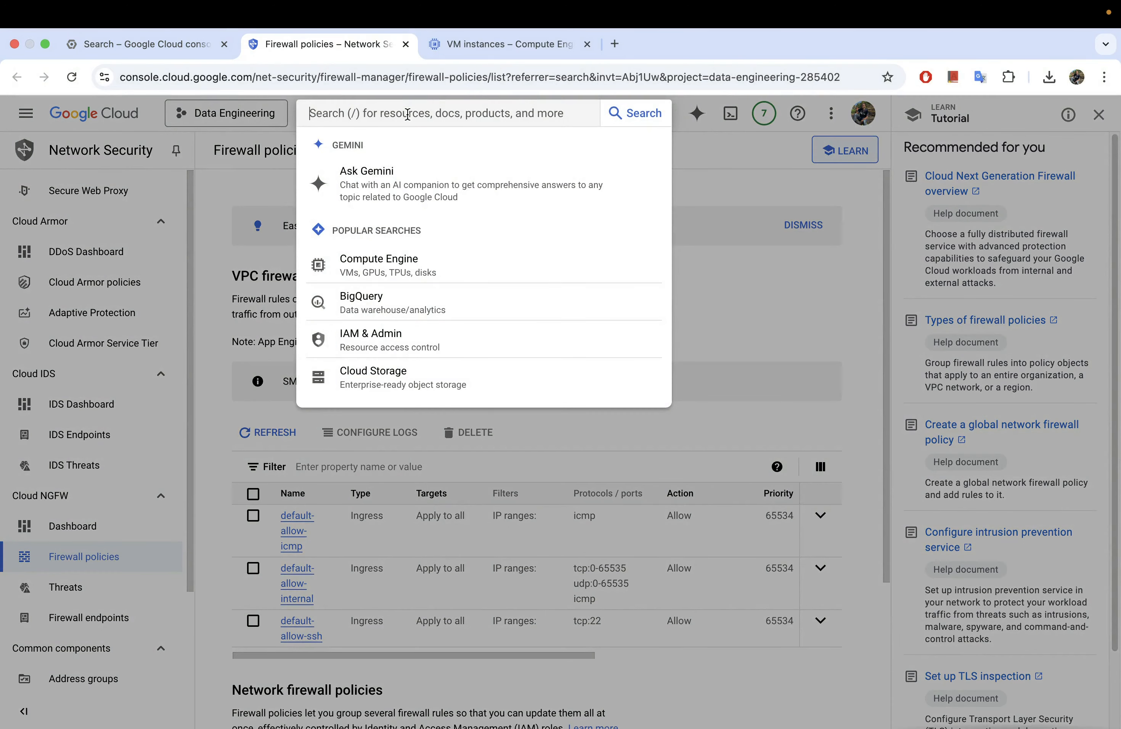
type("netork")
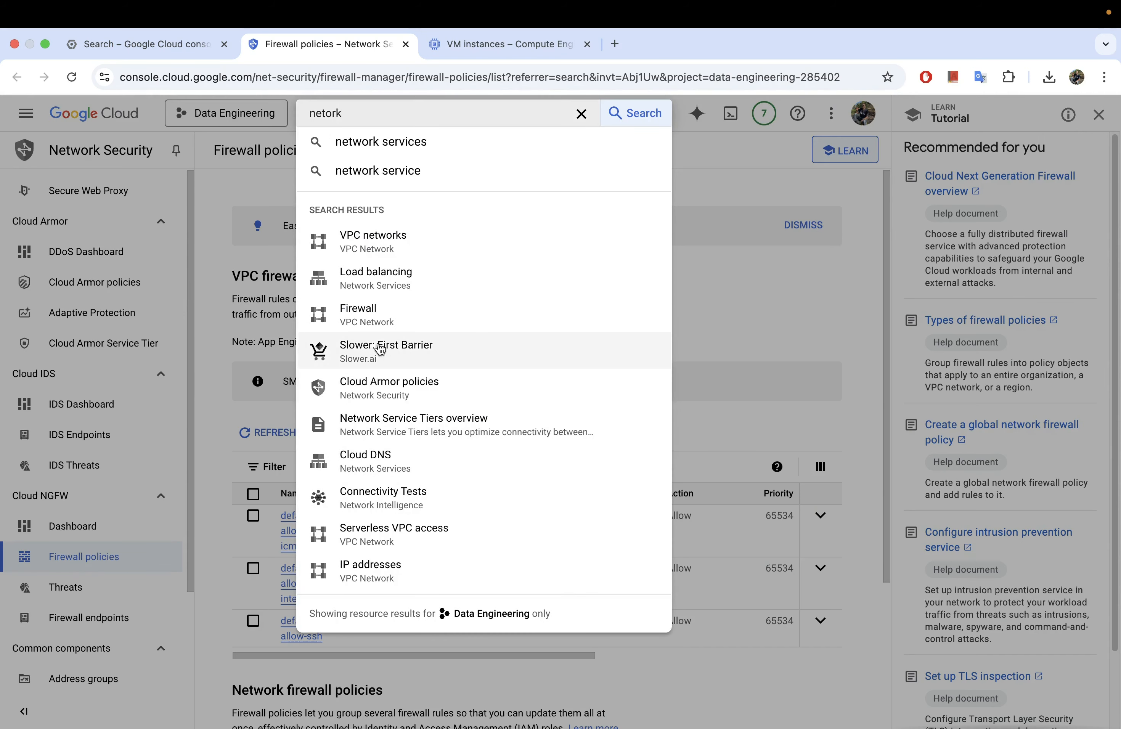
right_click(396, 326)
left_click(422, 327)
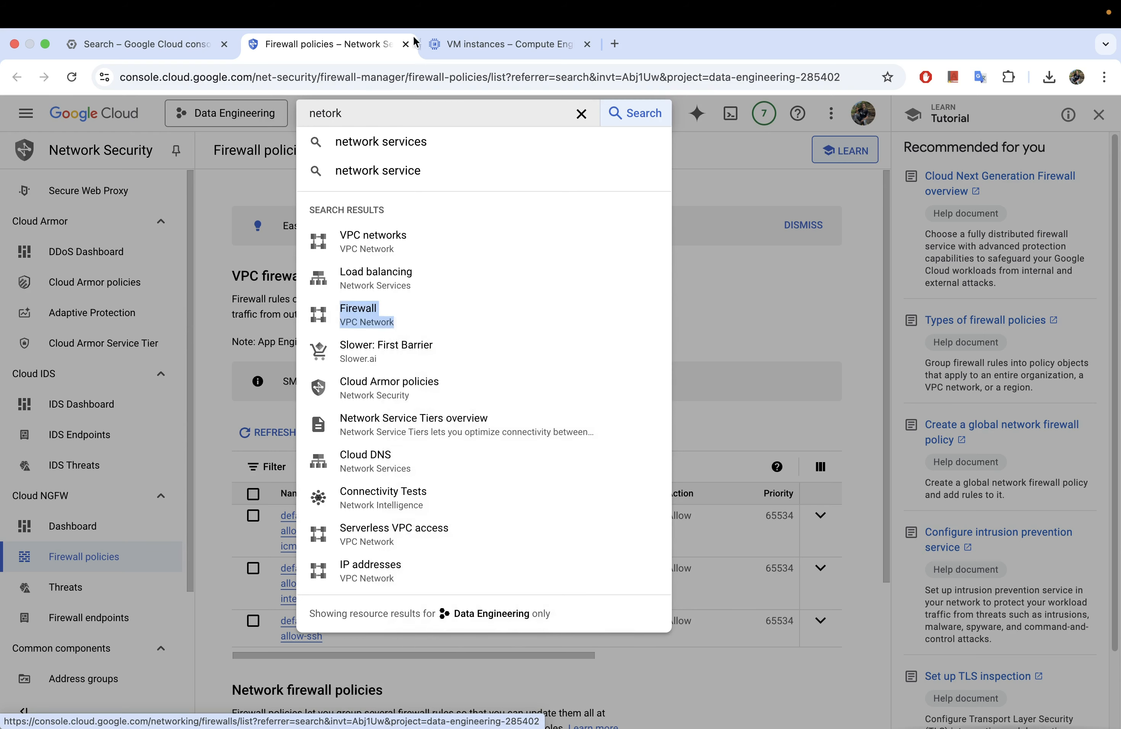
left_click(458, 35)
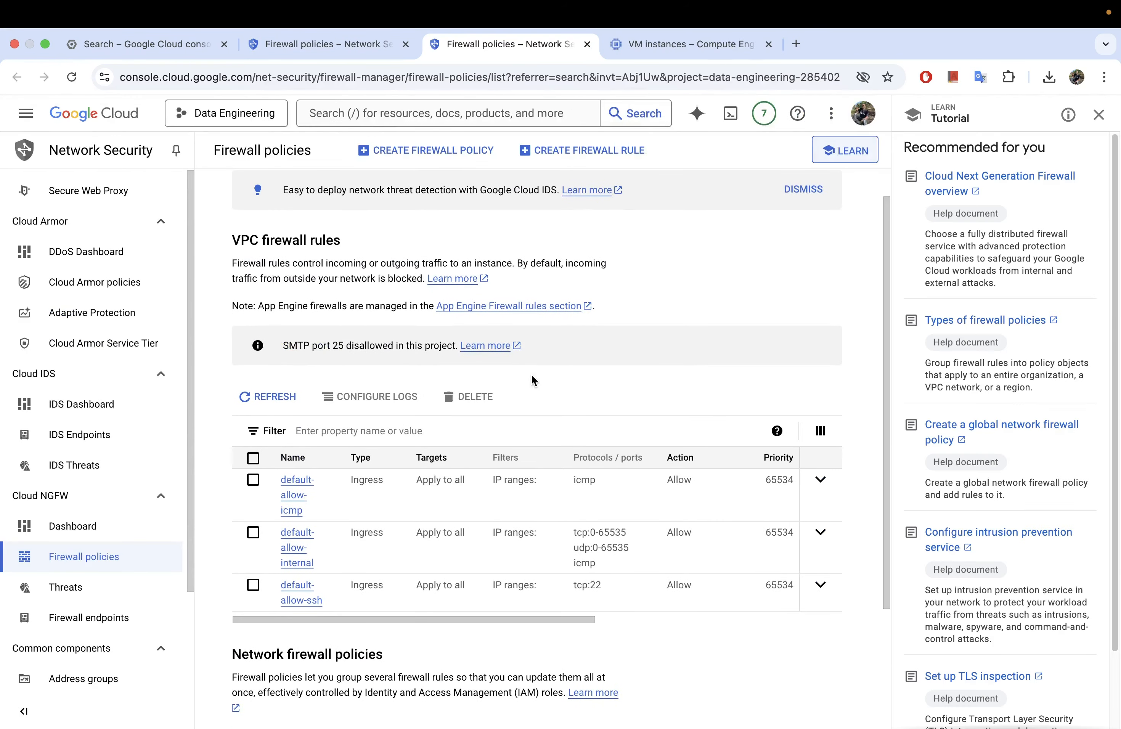
Step: Close the tutorial panel and review the VPC firewall rules and network firewall policies
left_click(1100, 114)
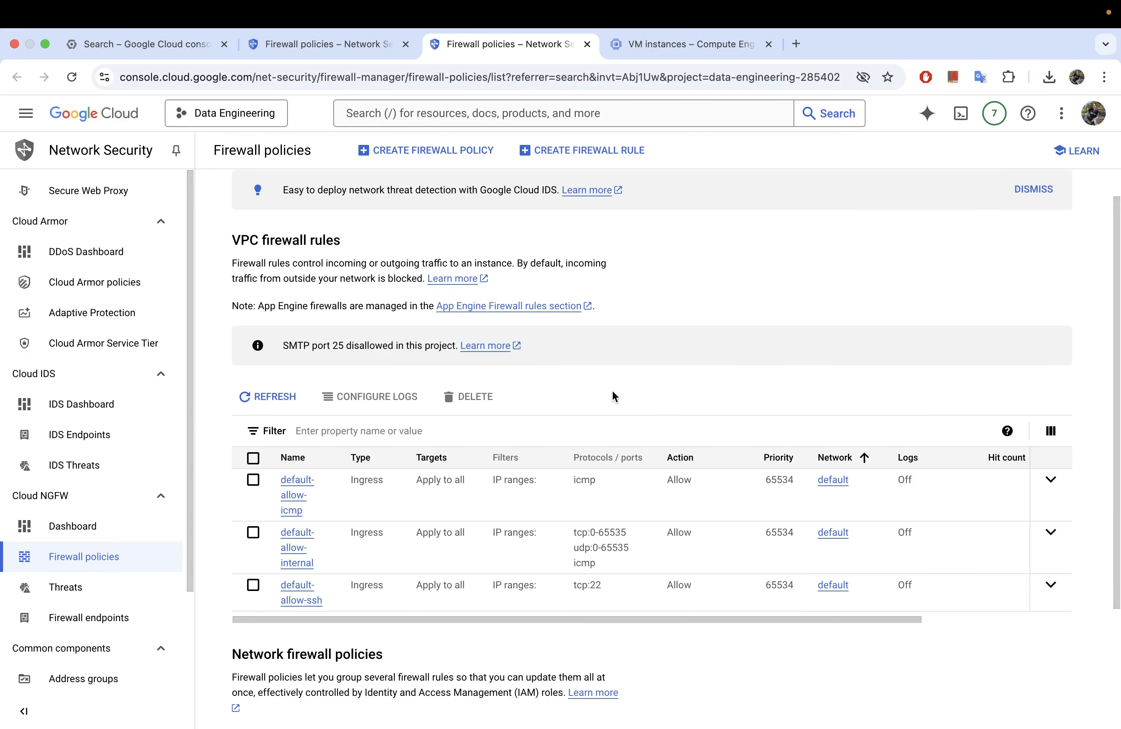
scroll(476, 470, "down", 3)
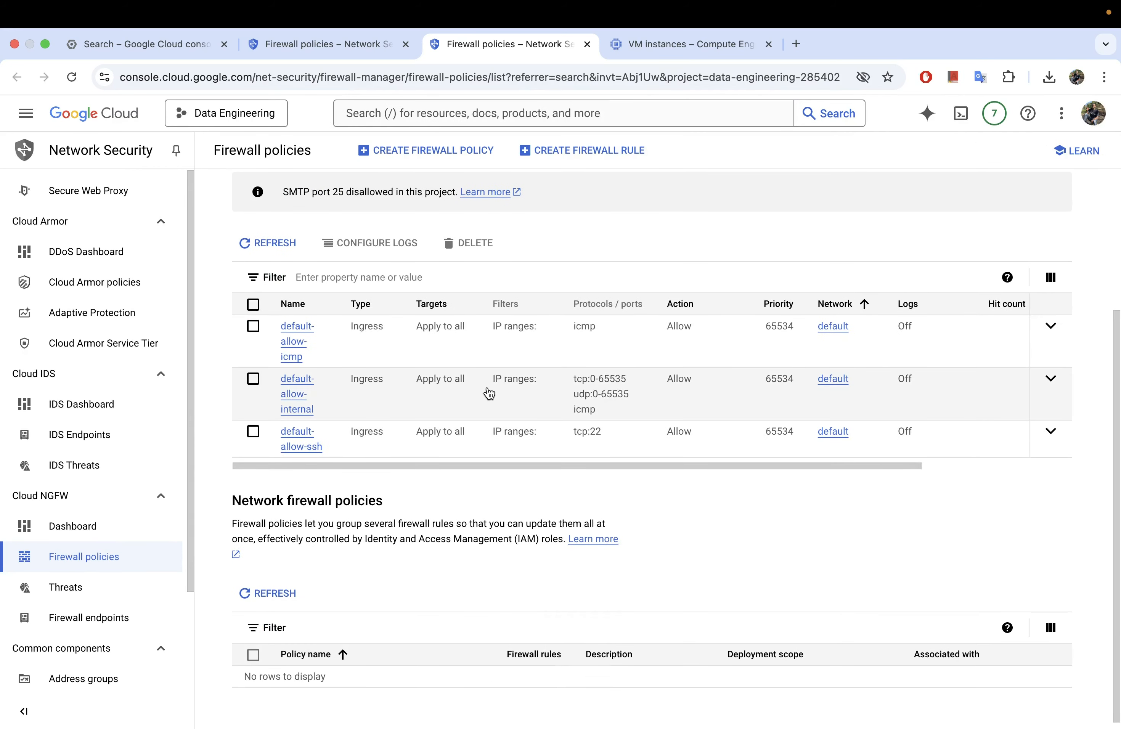
scroll(490, 392, "up", 4)
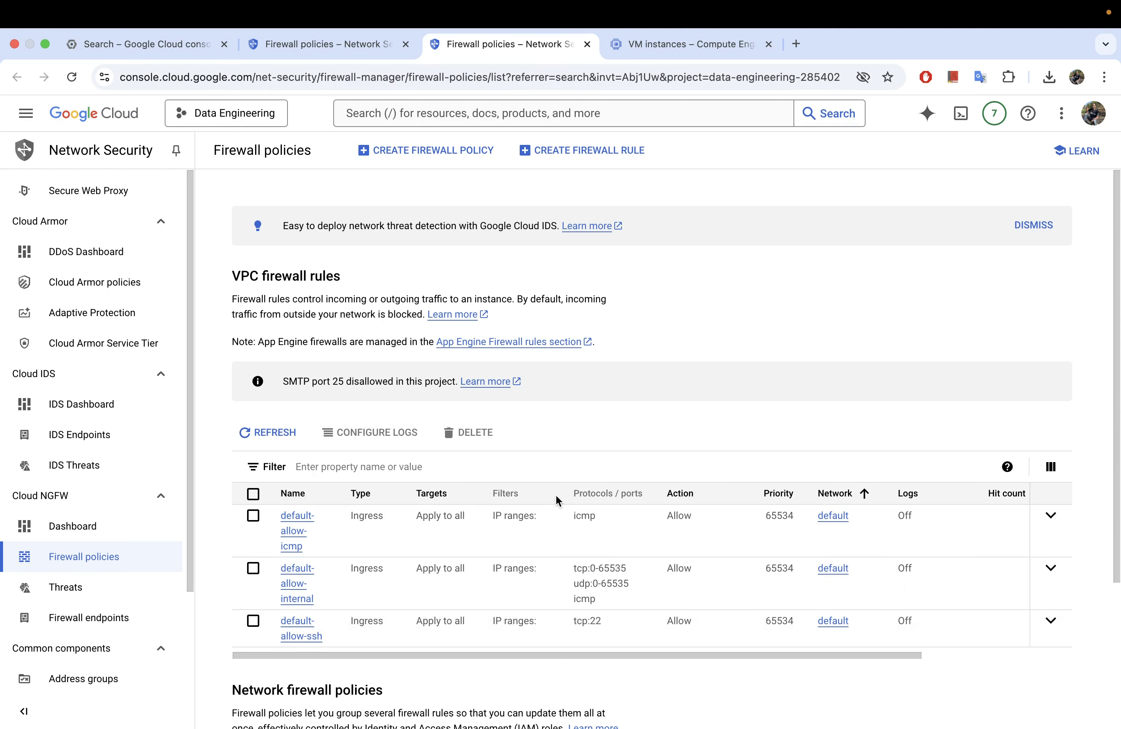
Step: Start a new firewall rule named allow-rdp, leaving the description empty and the network on default
left_click(592, 159)
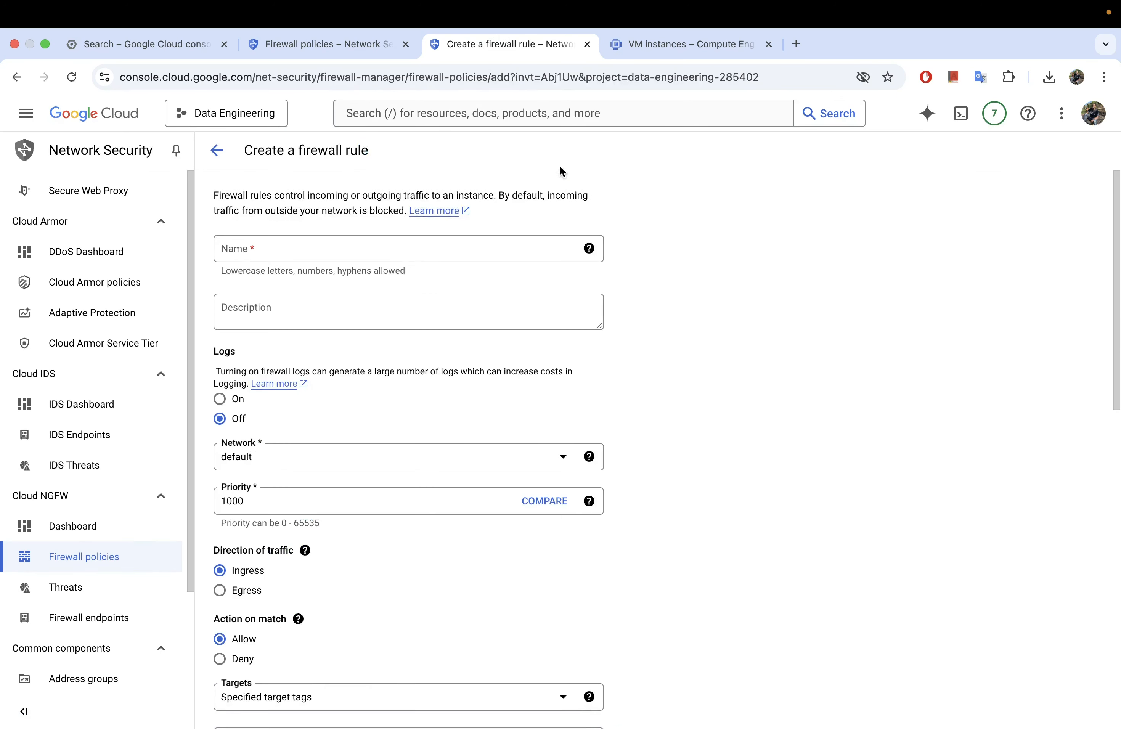
left_click(313, 249)
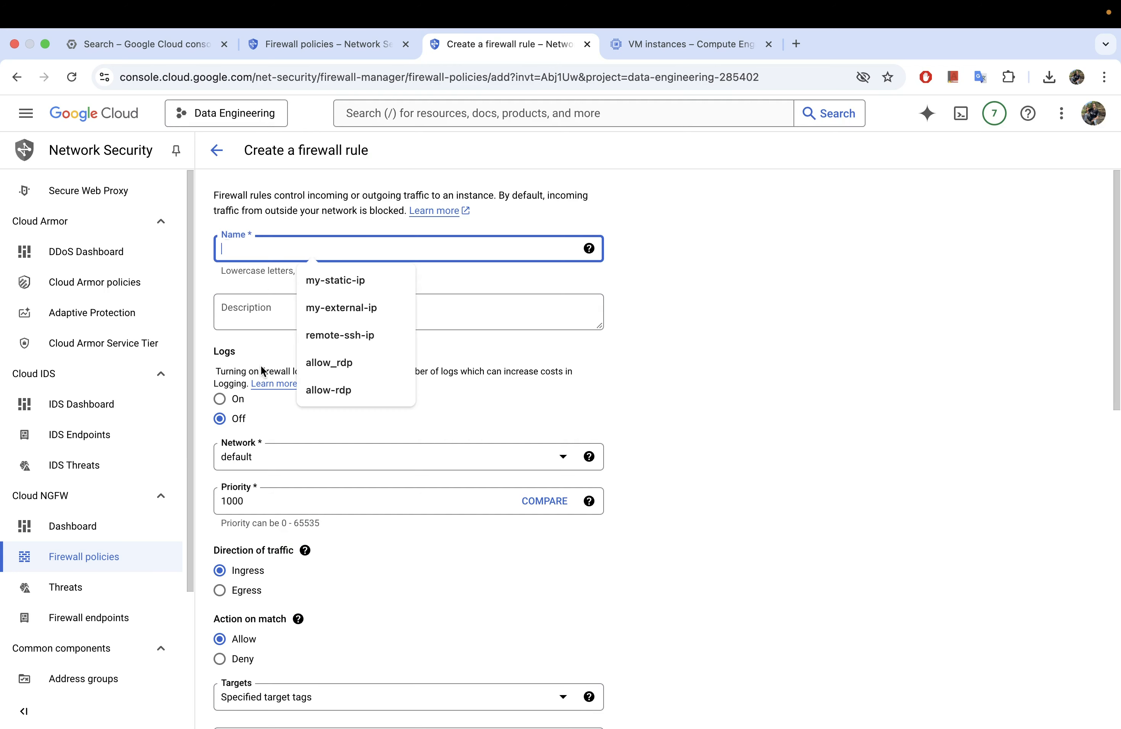
left_click(320, 391)
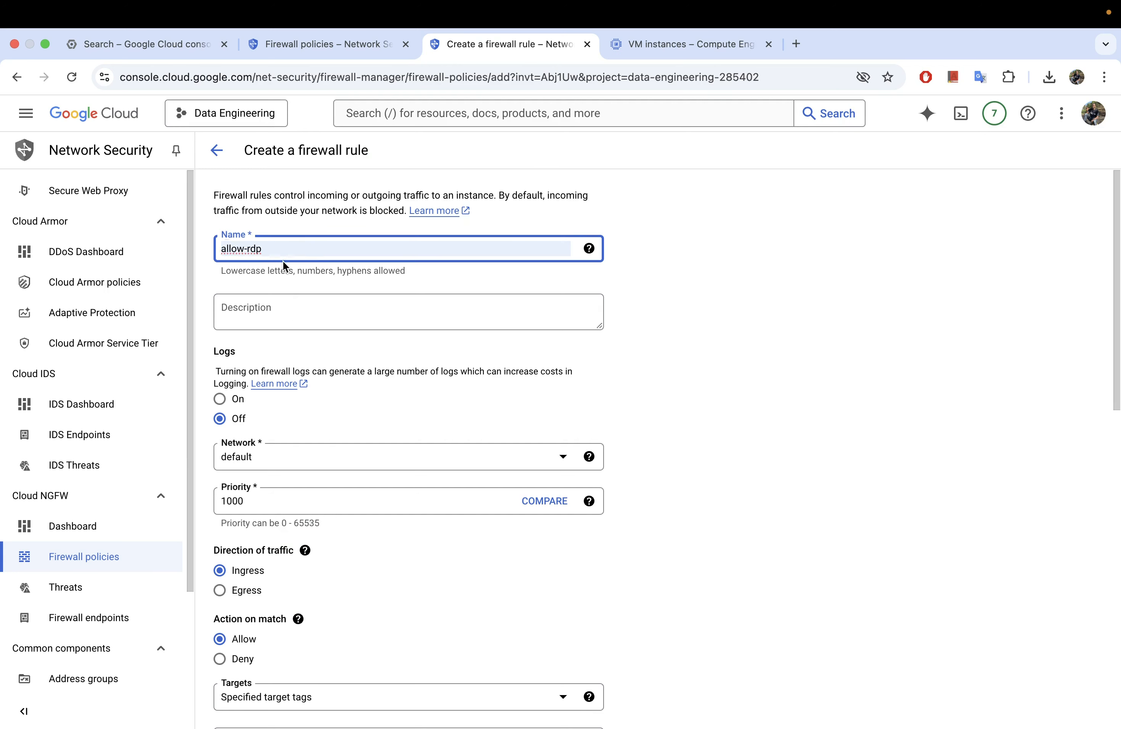
left_click(279, 312)
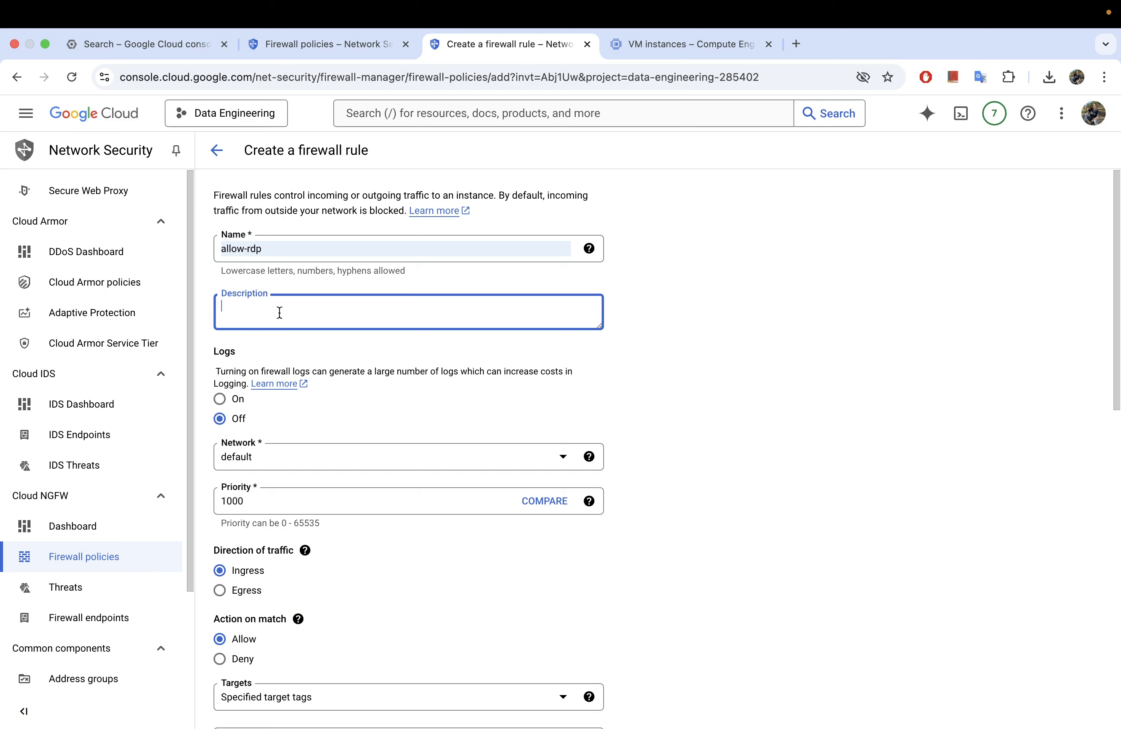
left_click(327, 414)
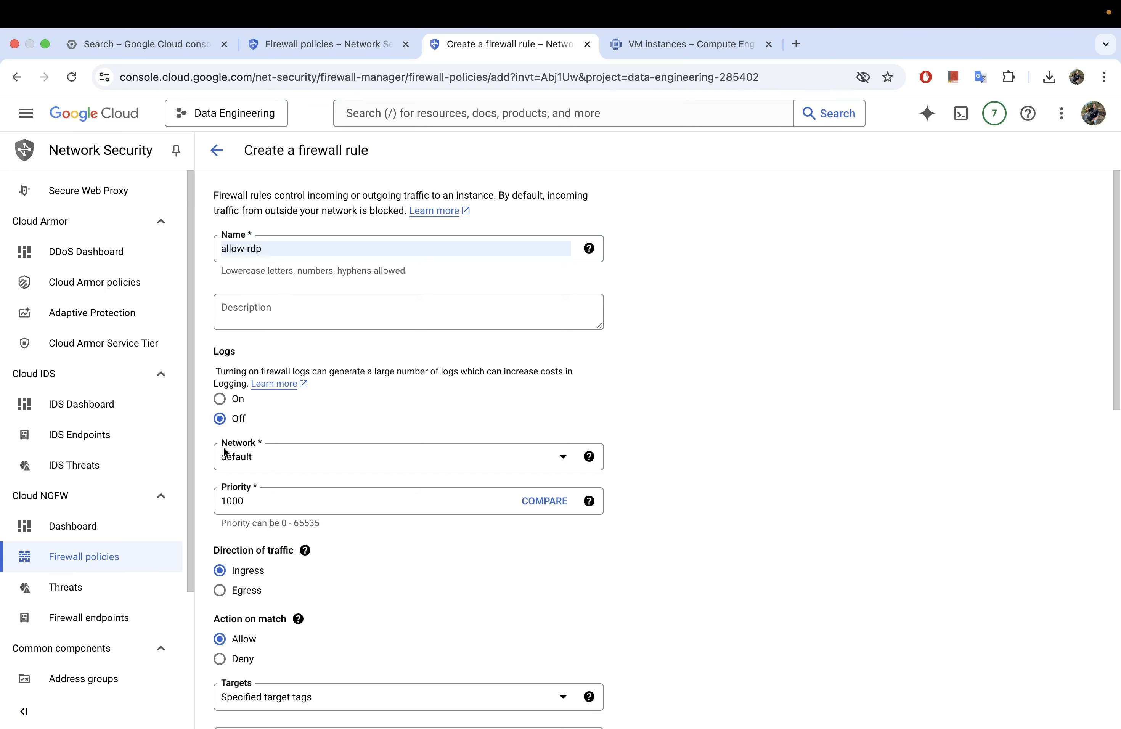
scroll(295, 426, "down", 1)
left_click(309, 414)
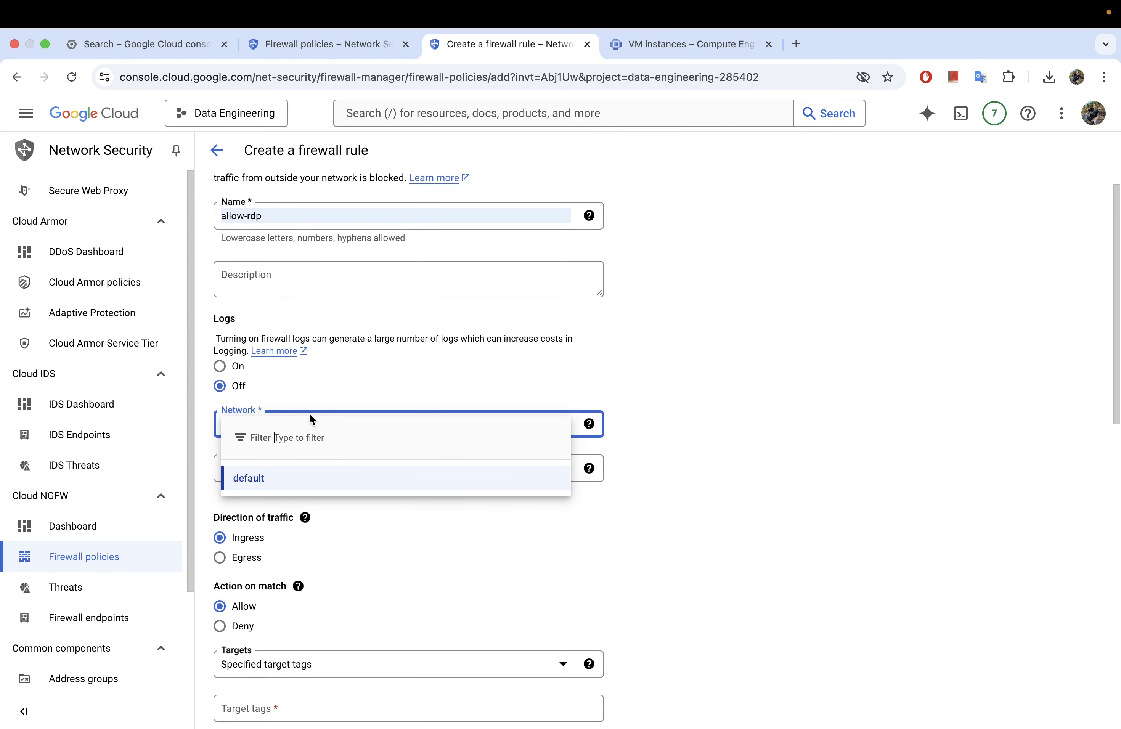
left_click(378, 365)
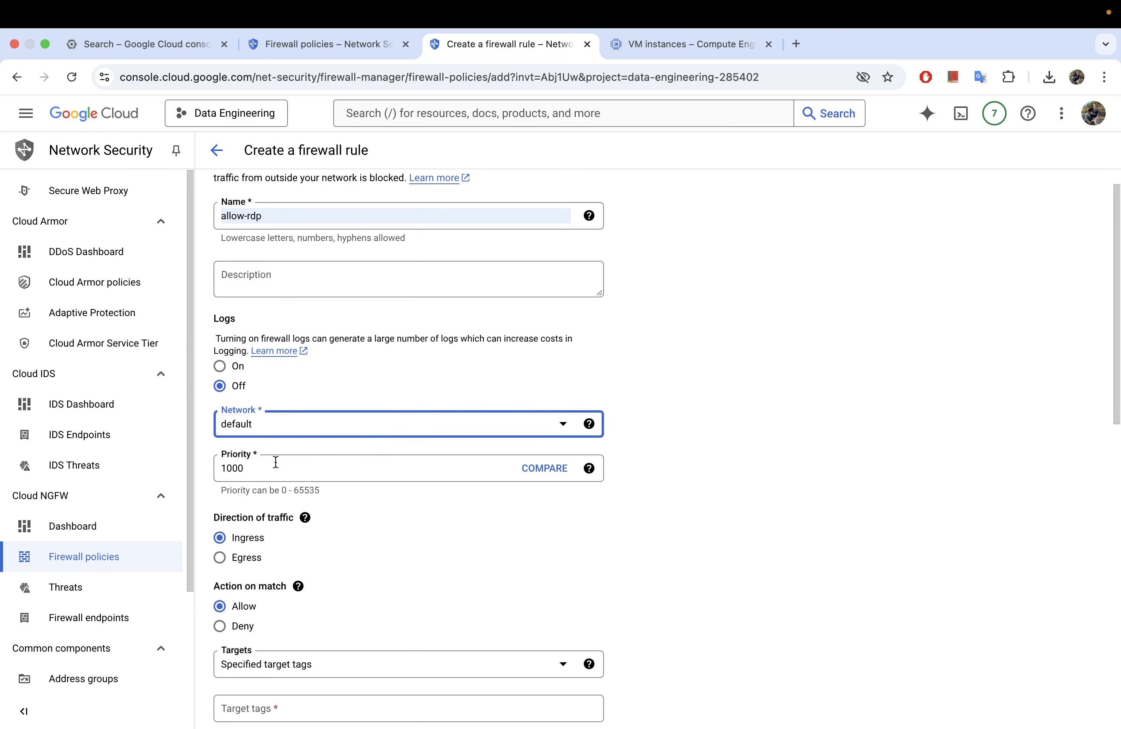
Step: Review the rule's allowed priority range, traffic direction, action on match, targets and source filter settings
scroll(312, 427, "down", 2)
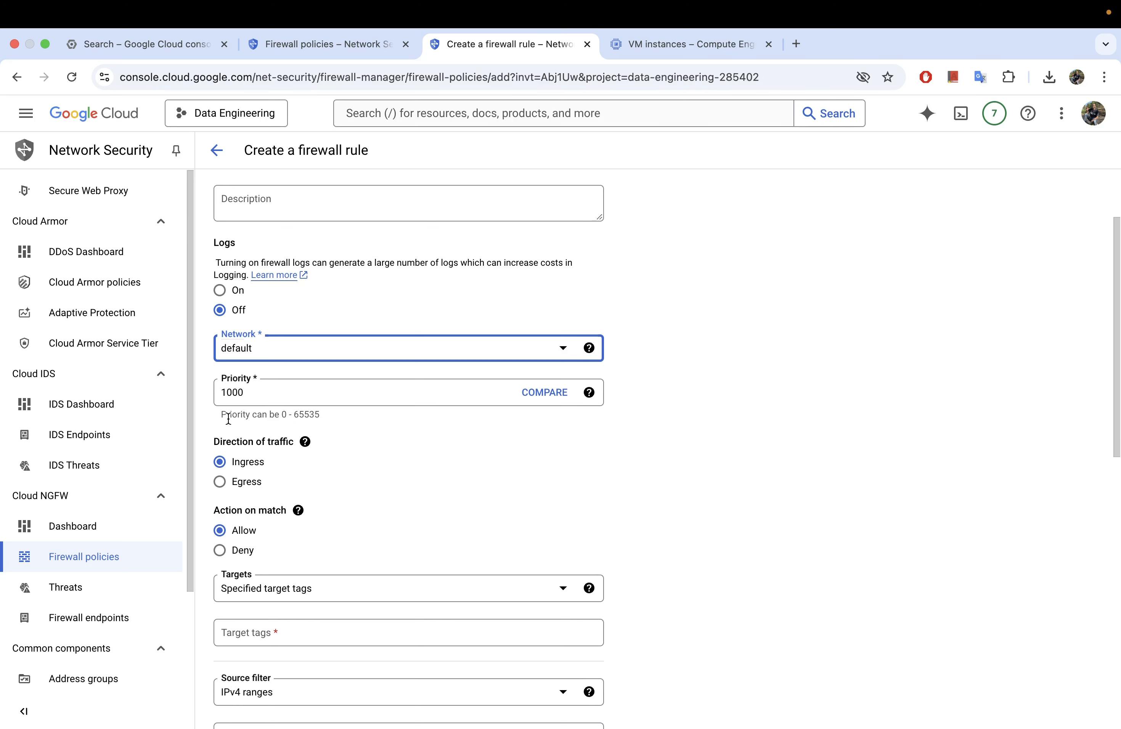
left_click_drag(324, 414, 281, 416)
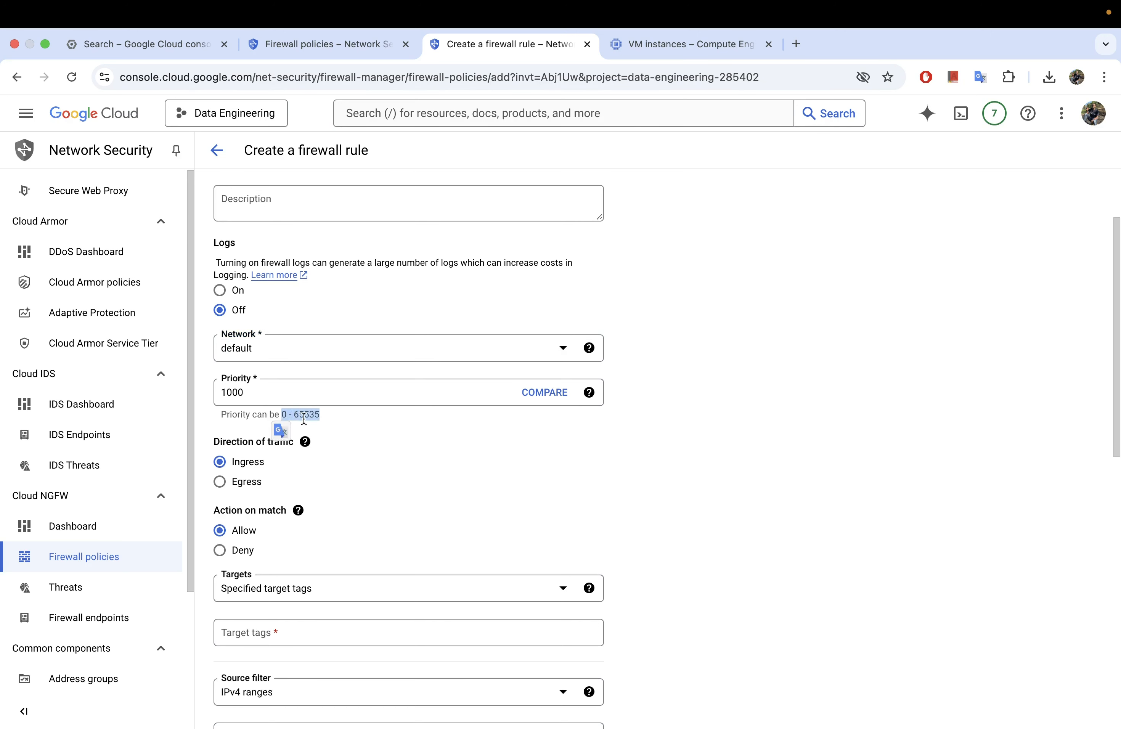
scroll(404, 474, "down", 1)
left_click(408, 463)
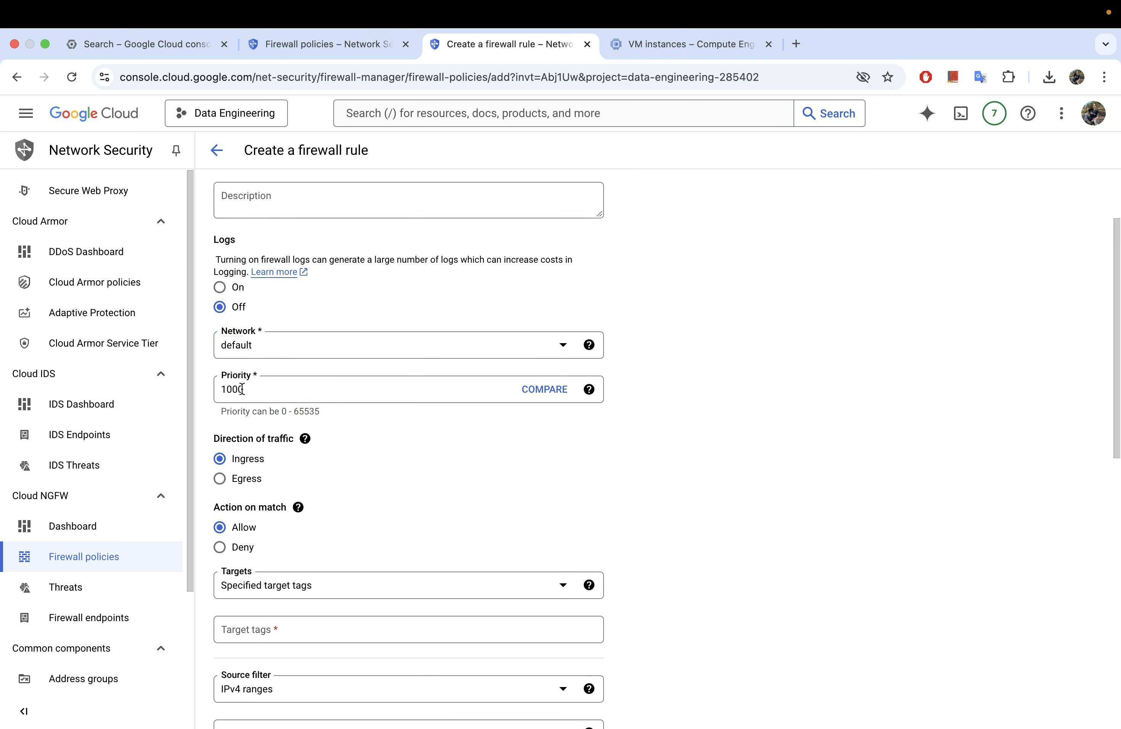
scroll(350, 427, "down", 3)
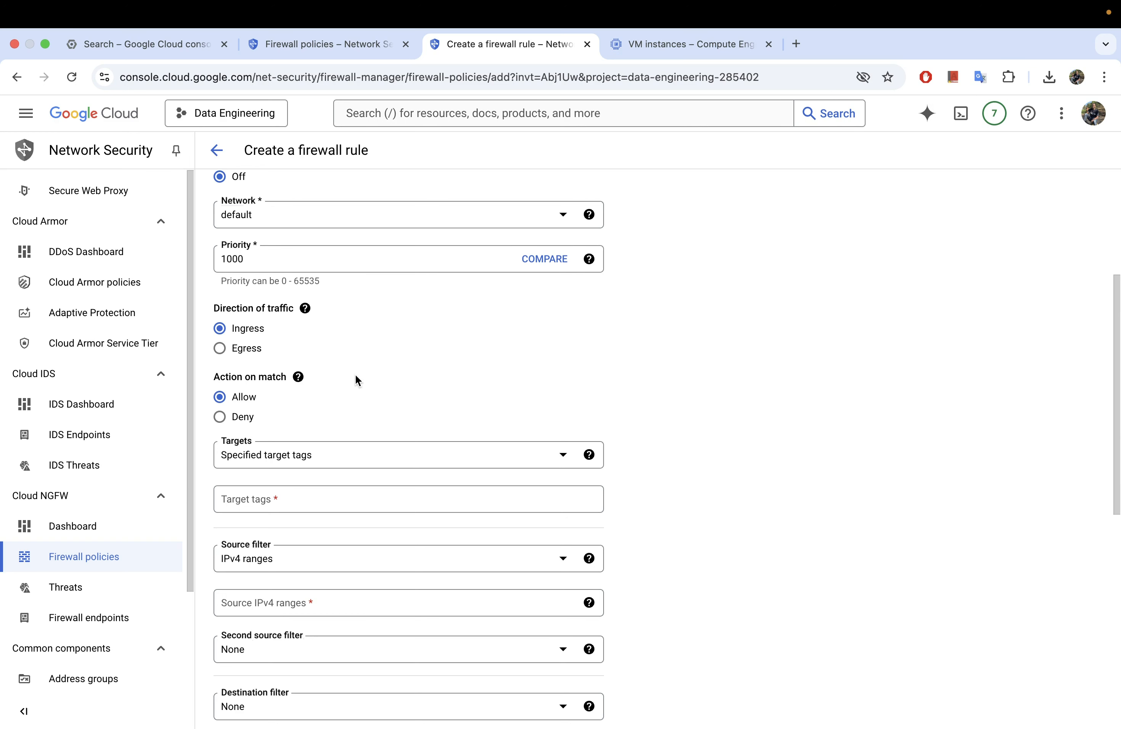
Step: Set the firewall rule's targets to all instances in the network
scroll(354, 379, "down", 5)
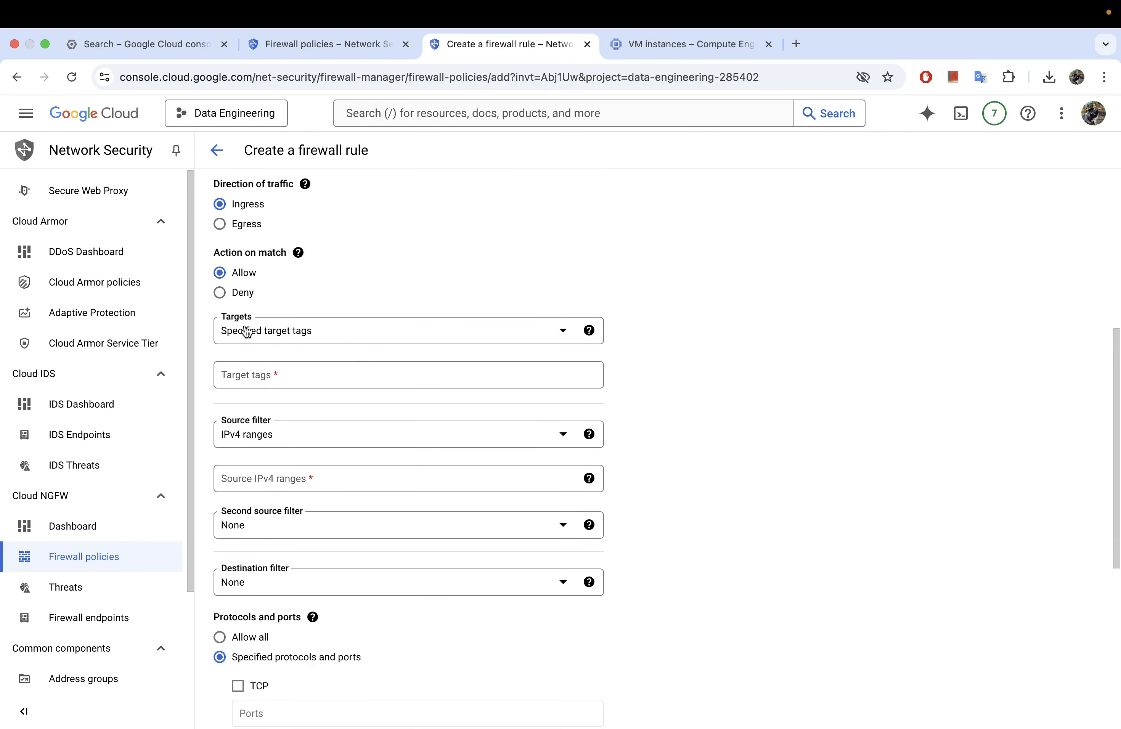
left_click(330, 336)
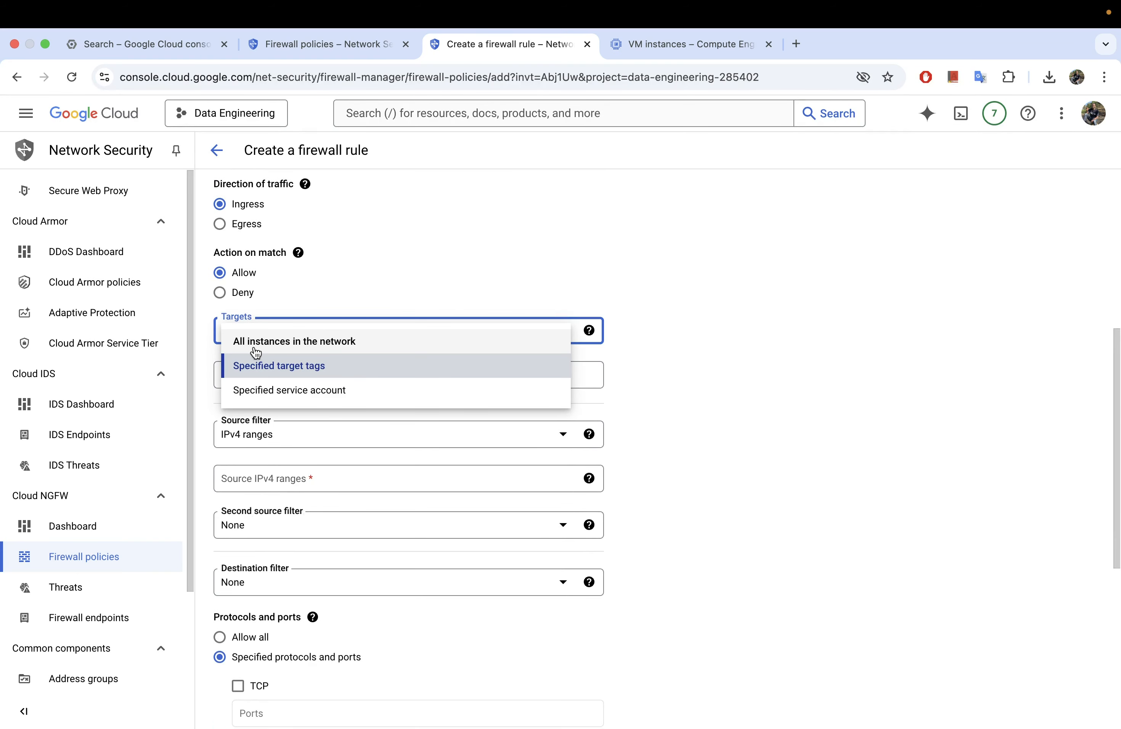
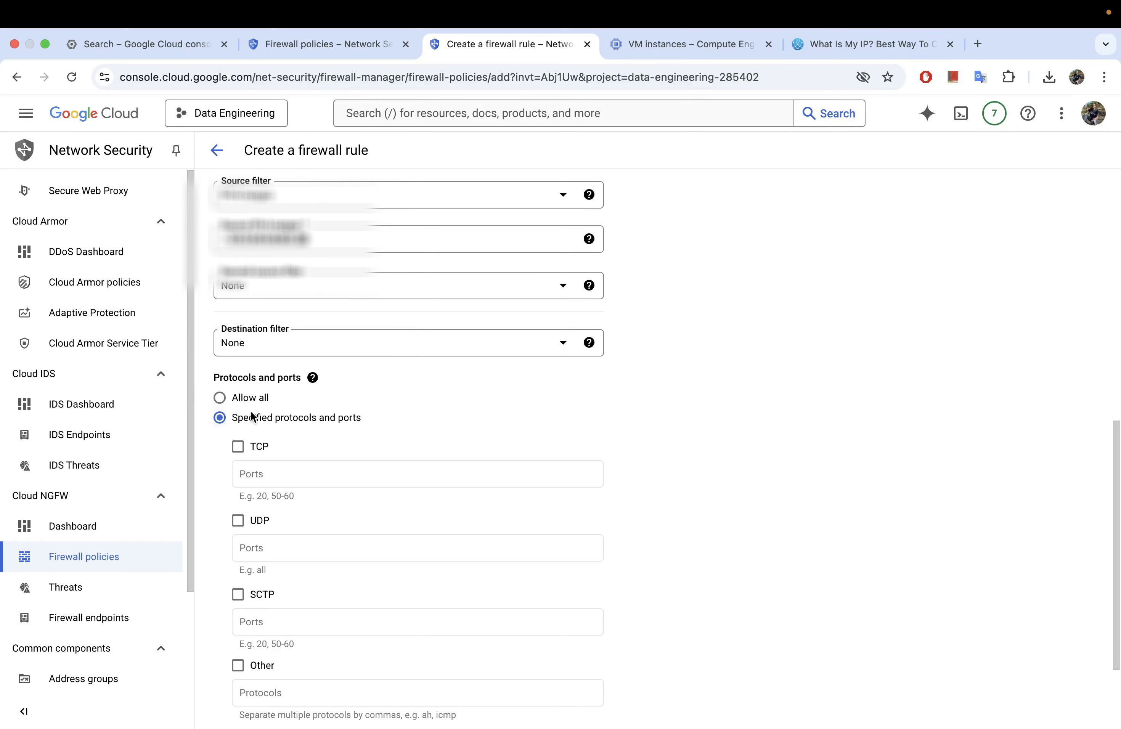
Step: Limit the rule's specified protocols and ports to TCP port 3389 and create the firewall rule
left_click(219, 398)
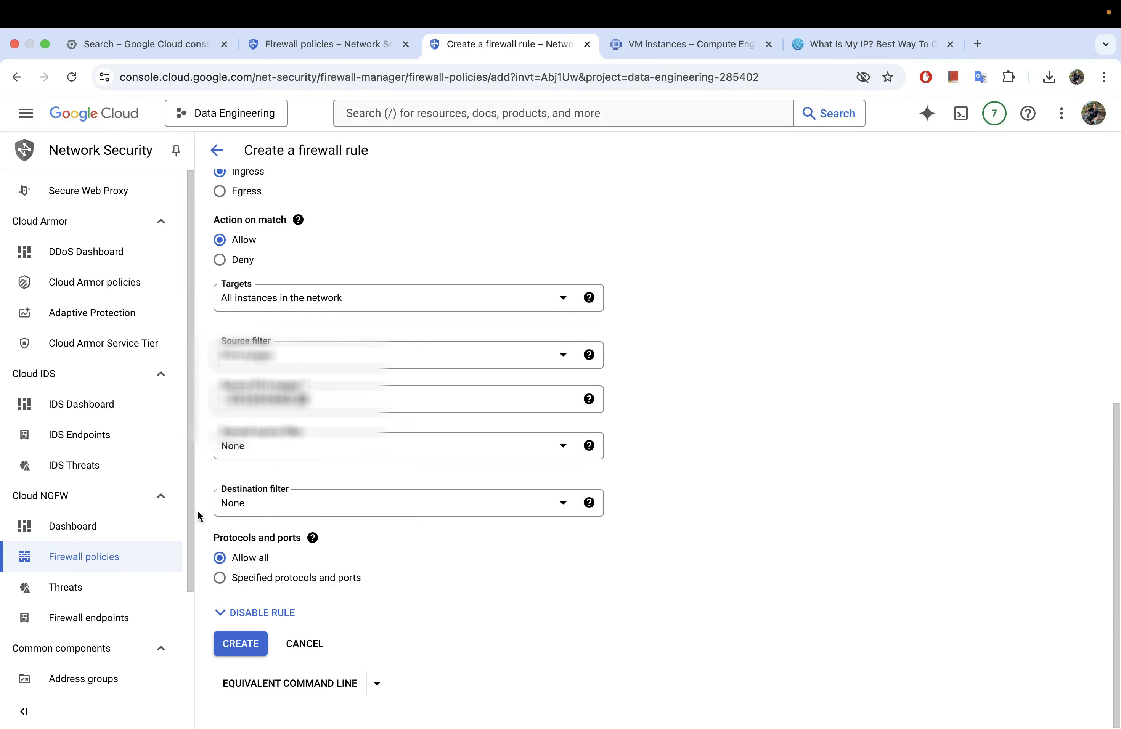
left_click(221, 581)
scroll(332, 567, "down", 6)
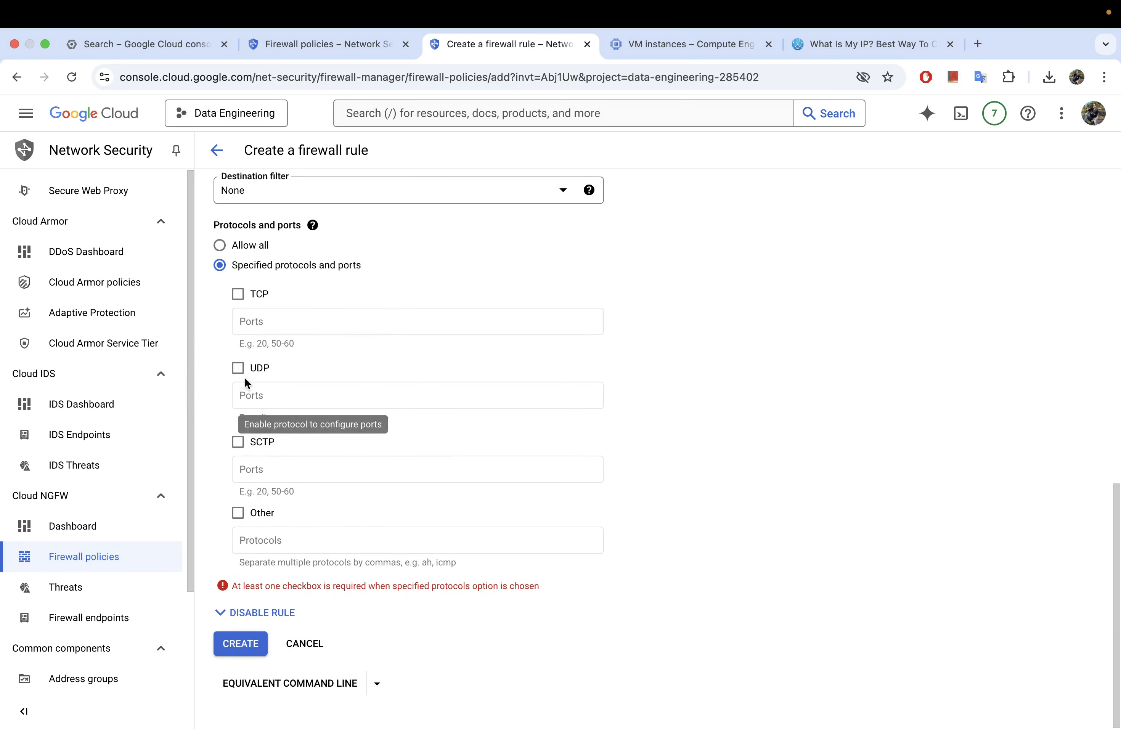
left_click(238, 307)
left_click(305, 351)
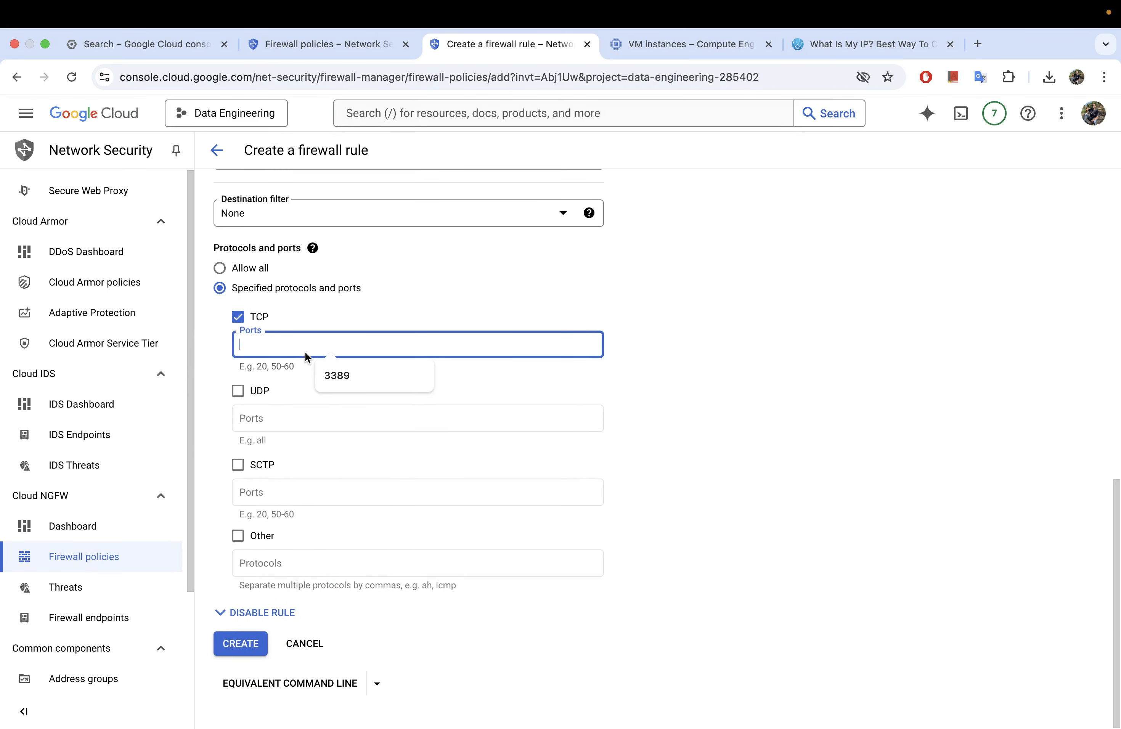
left_click(327, 374)
left_click(740, 372)
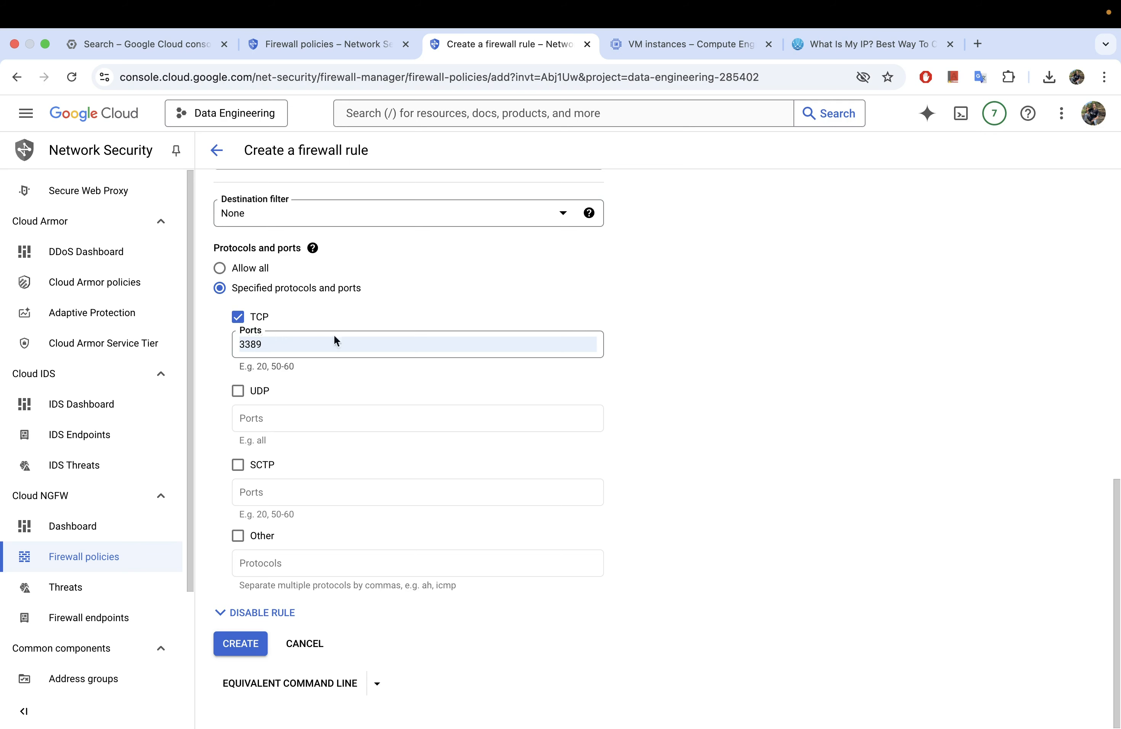
left_click(244, 644)
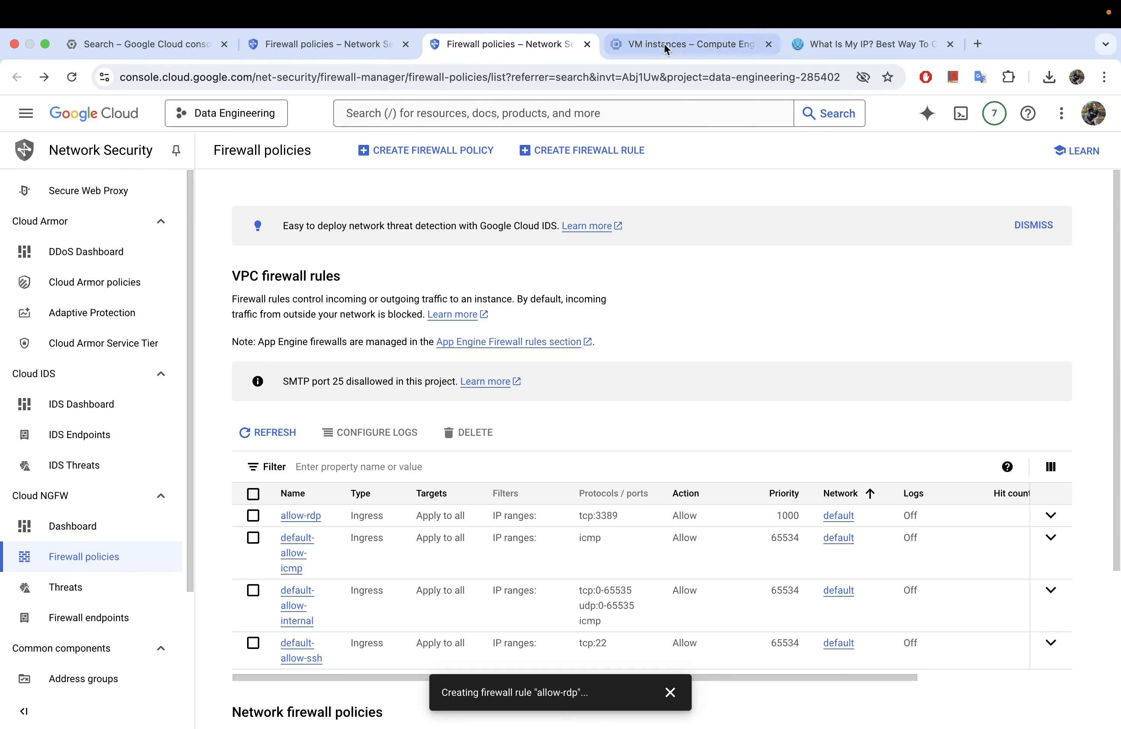
Step: Open the downloaded windows-rdp (1).rdp file in Windows App to start the remote desktop connection
left_click(1052, 83)
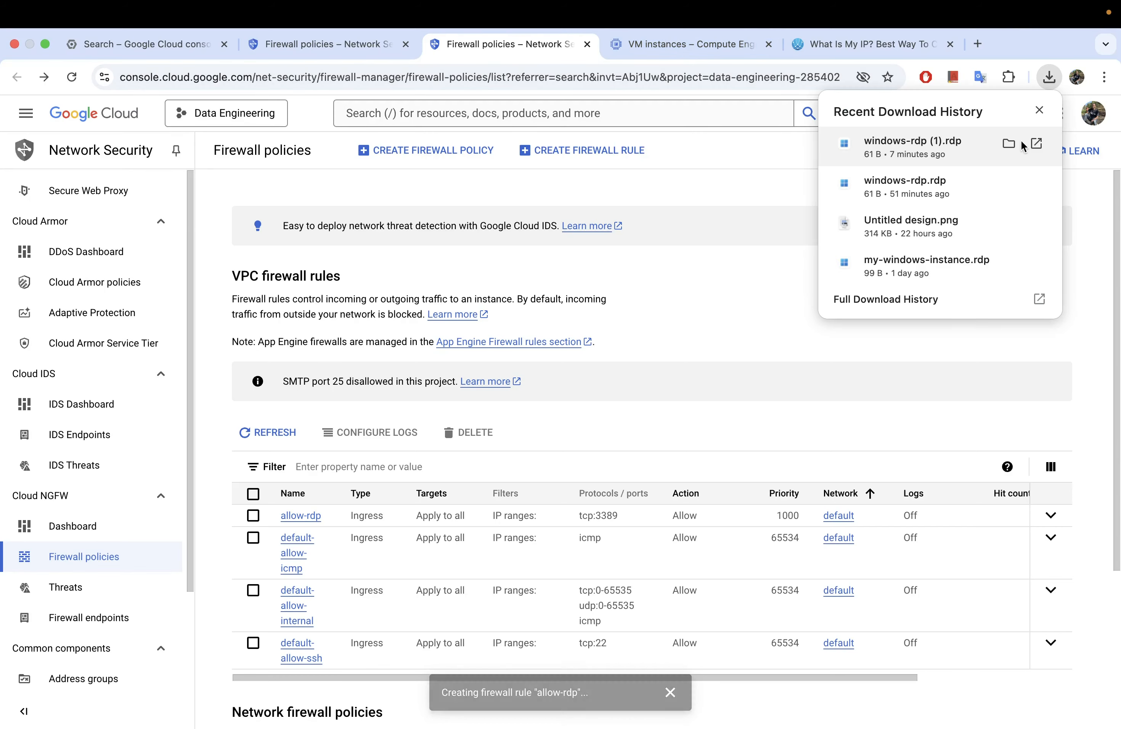
left_click(1036, 141)
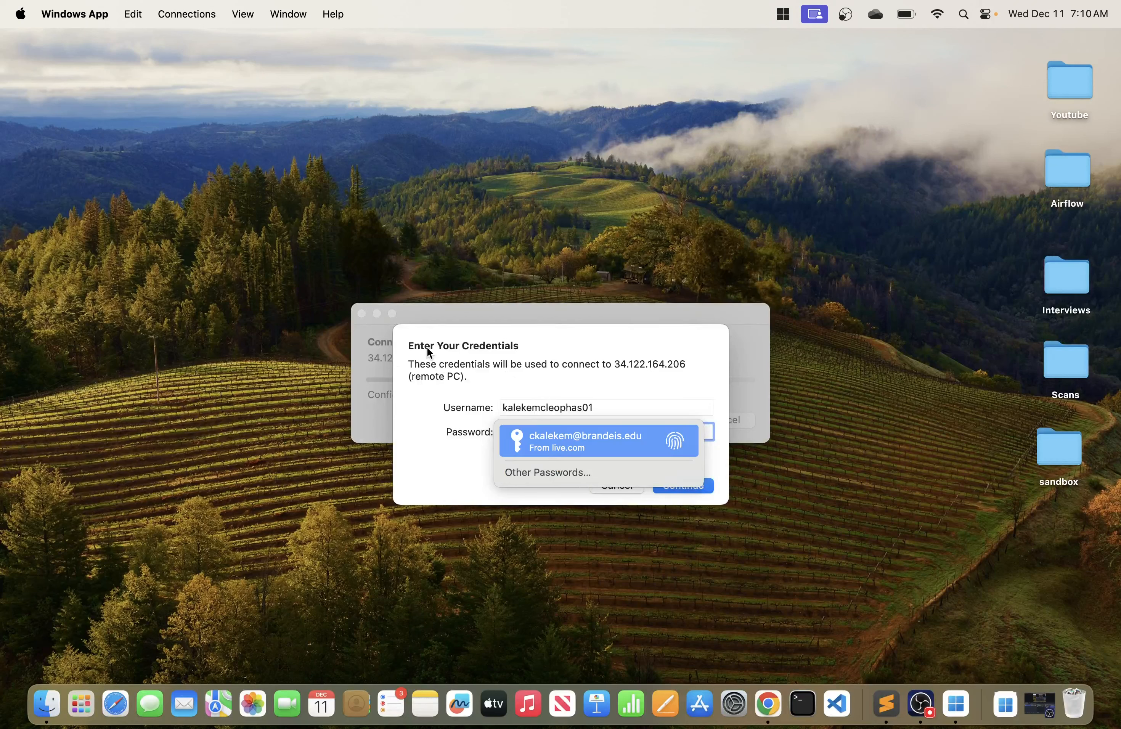
left_click(526, 517)
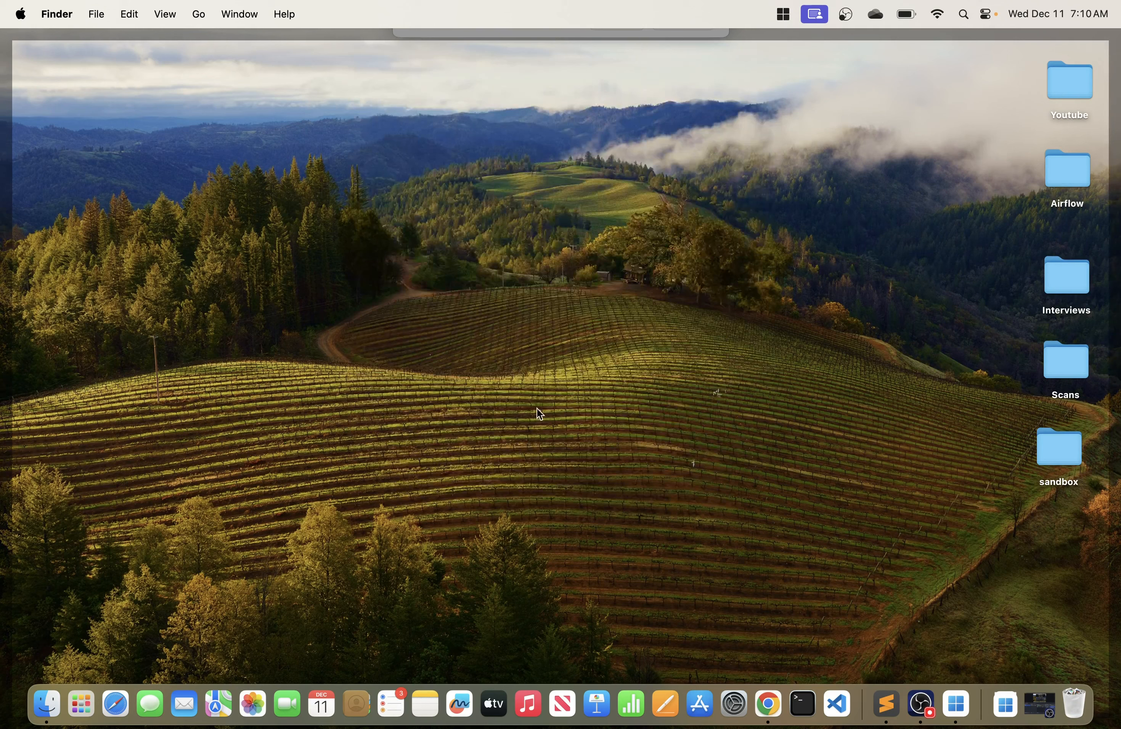
Step: Switch back to Chrome and start setting a new Windows password for the windows-rdp VM instance
left_click(773, 706)
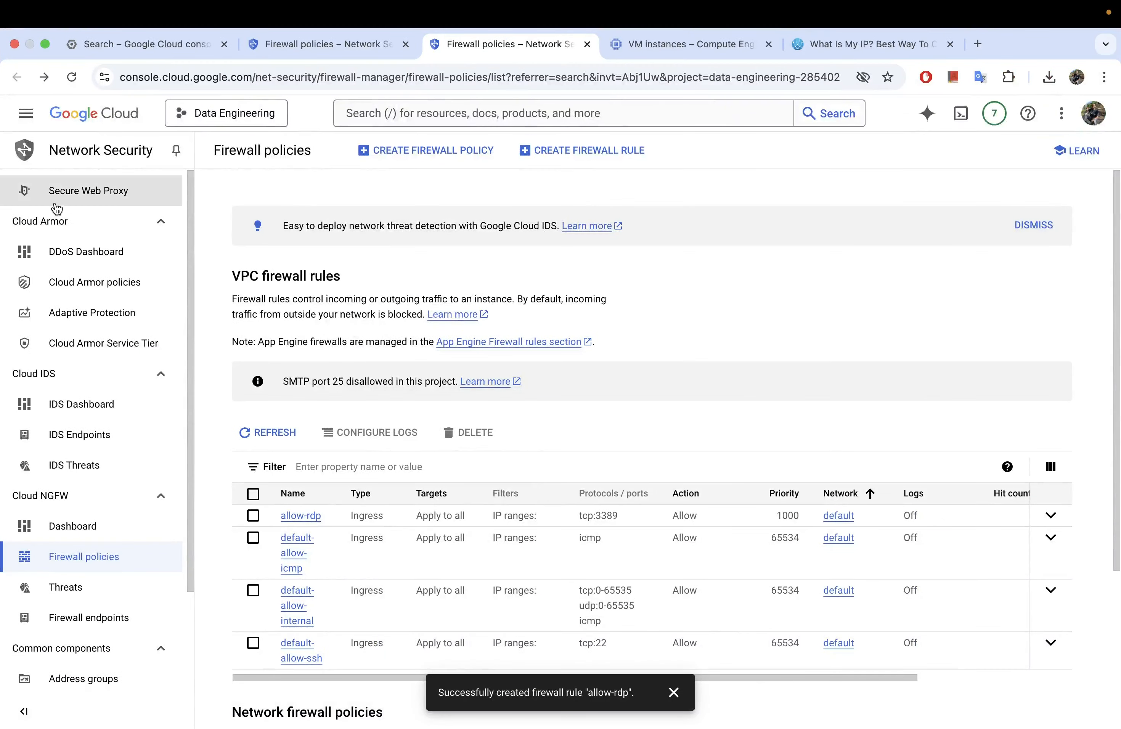
left_click(670, 47)
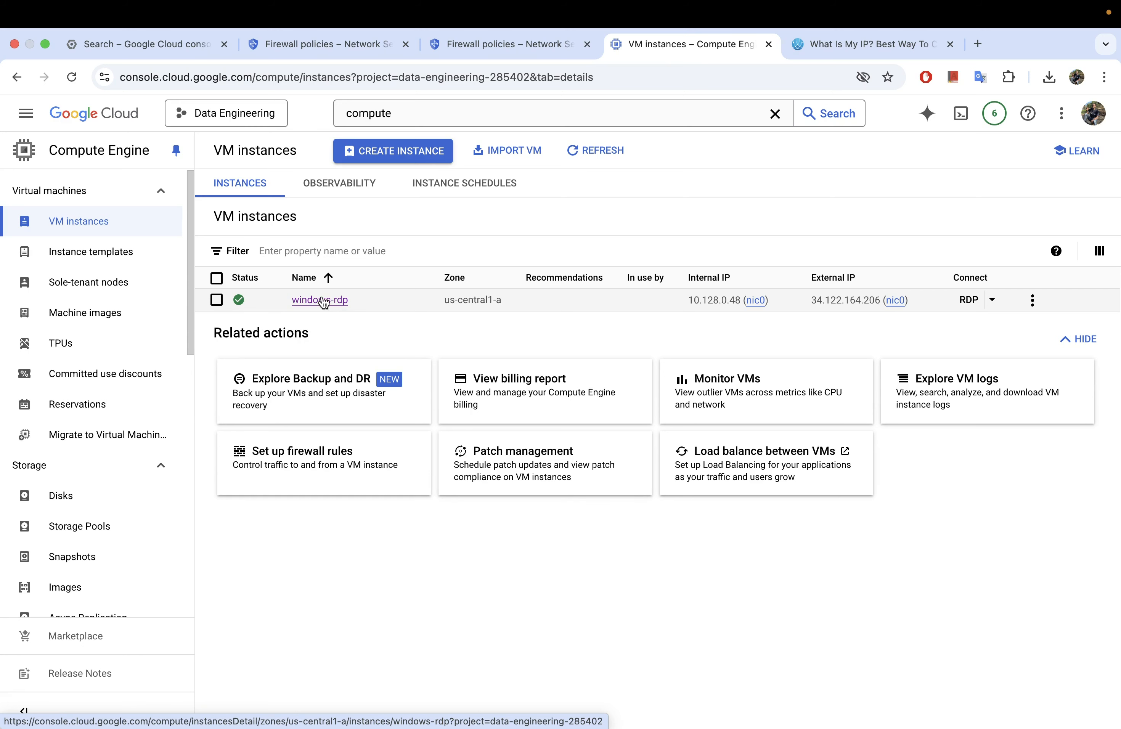
left_click(318, 301)
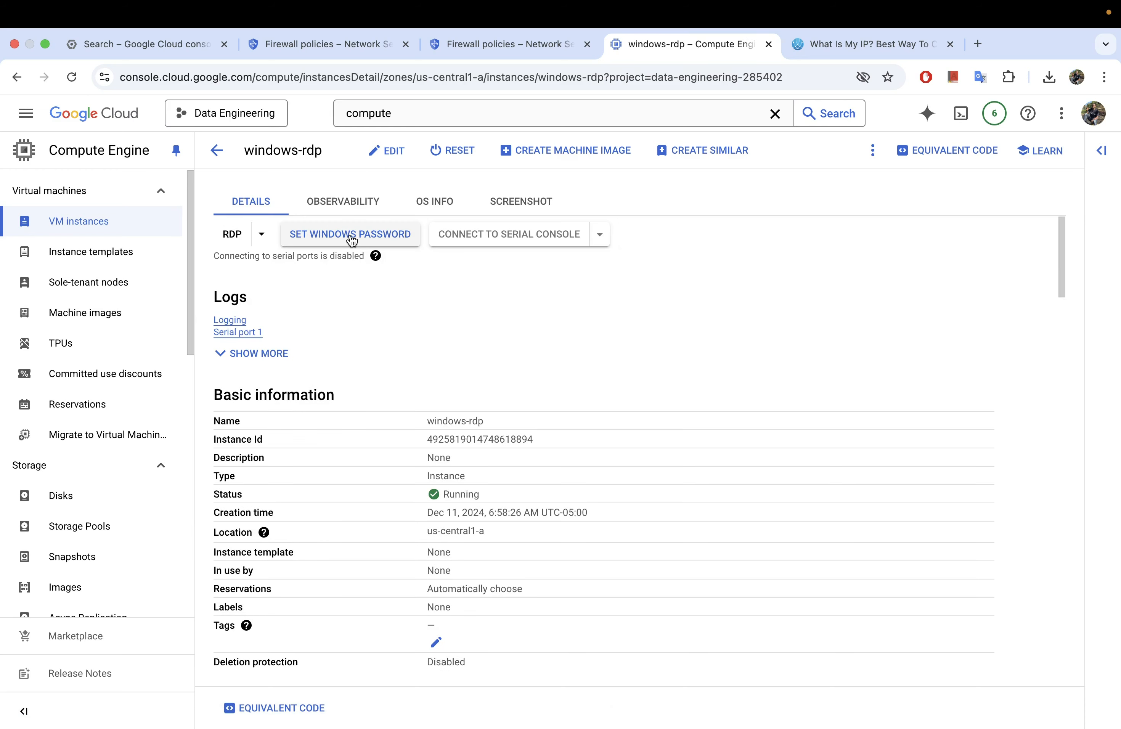
left_click(376, 237)
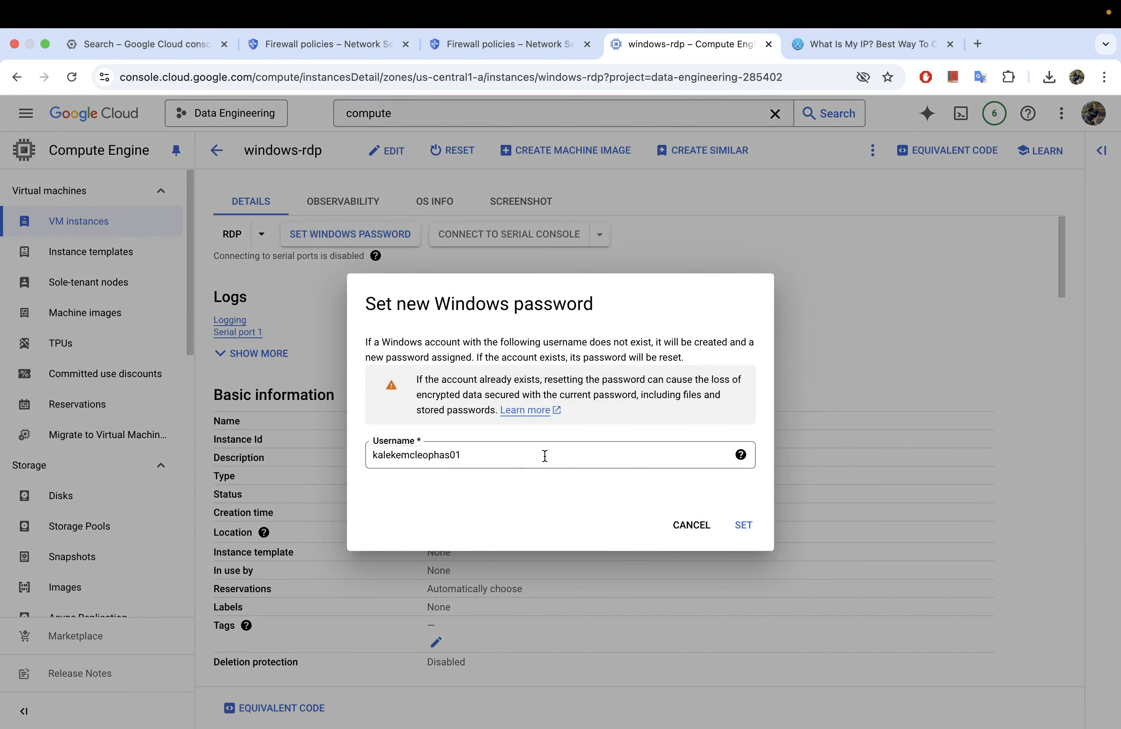
Step: Copy the Windows username from the password dialog and replace the contents of the Sublime Text note with it
left_click_drag(545, 456, 372, 452)
key("super+c")
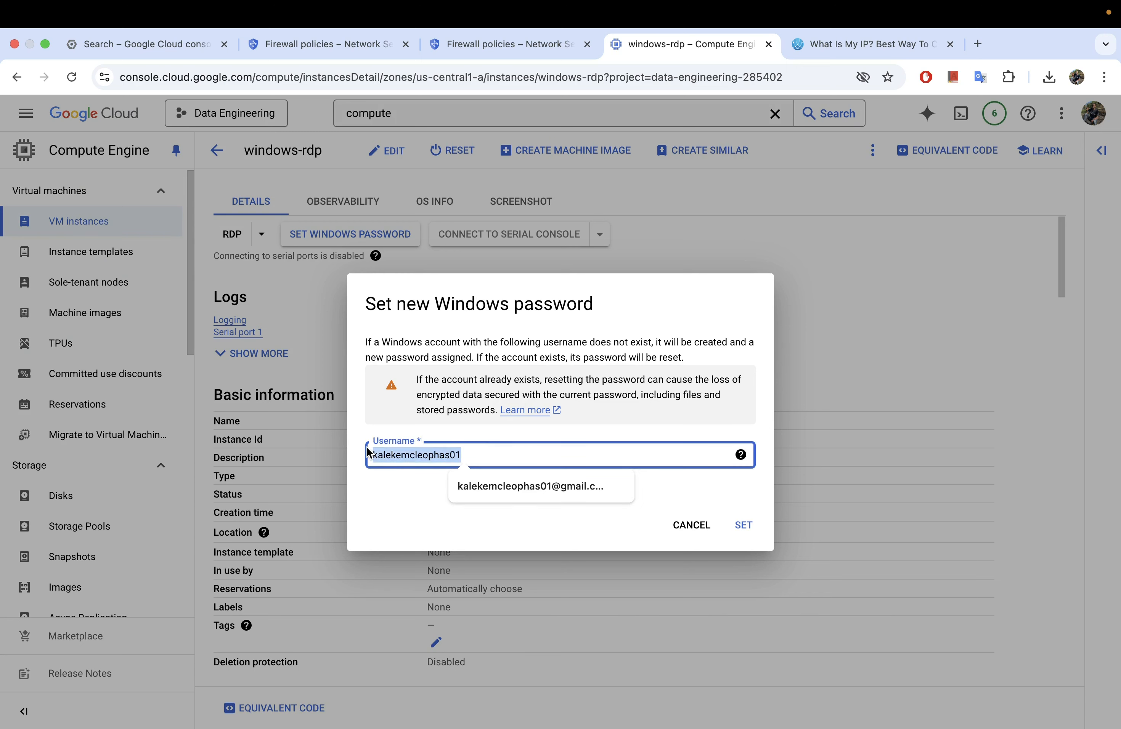
left_click(656, 425)
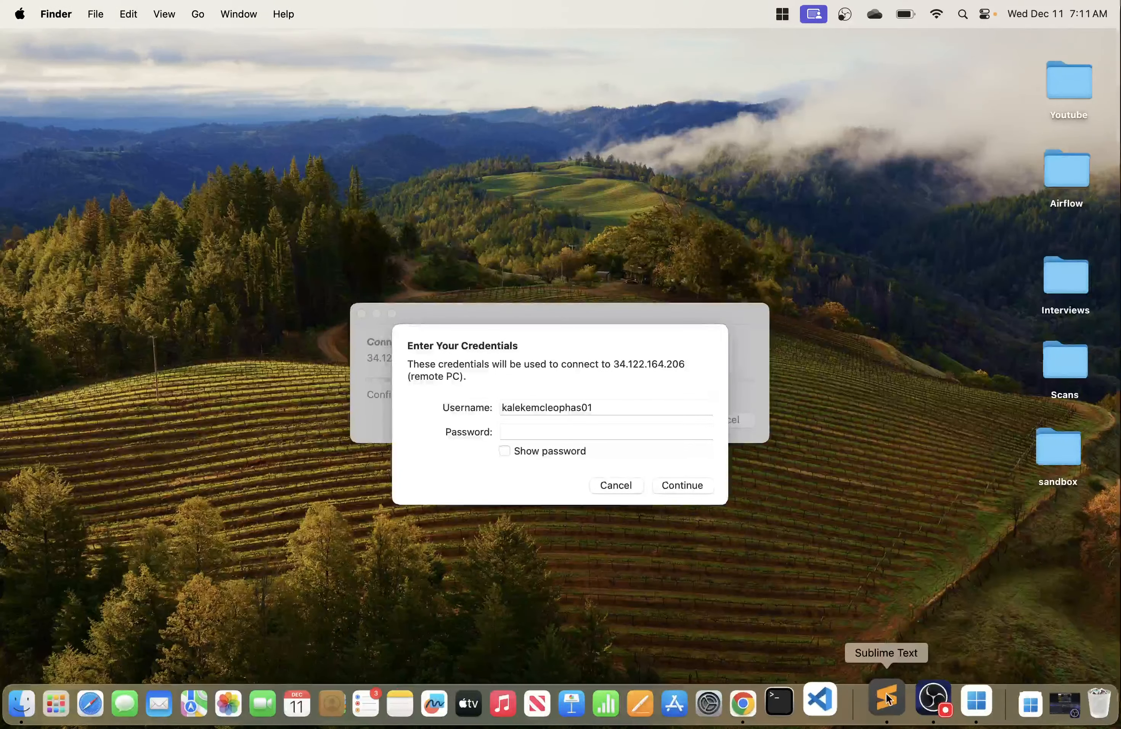
left_click(886, 698)
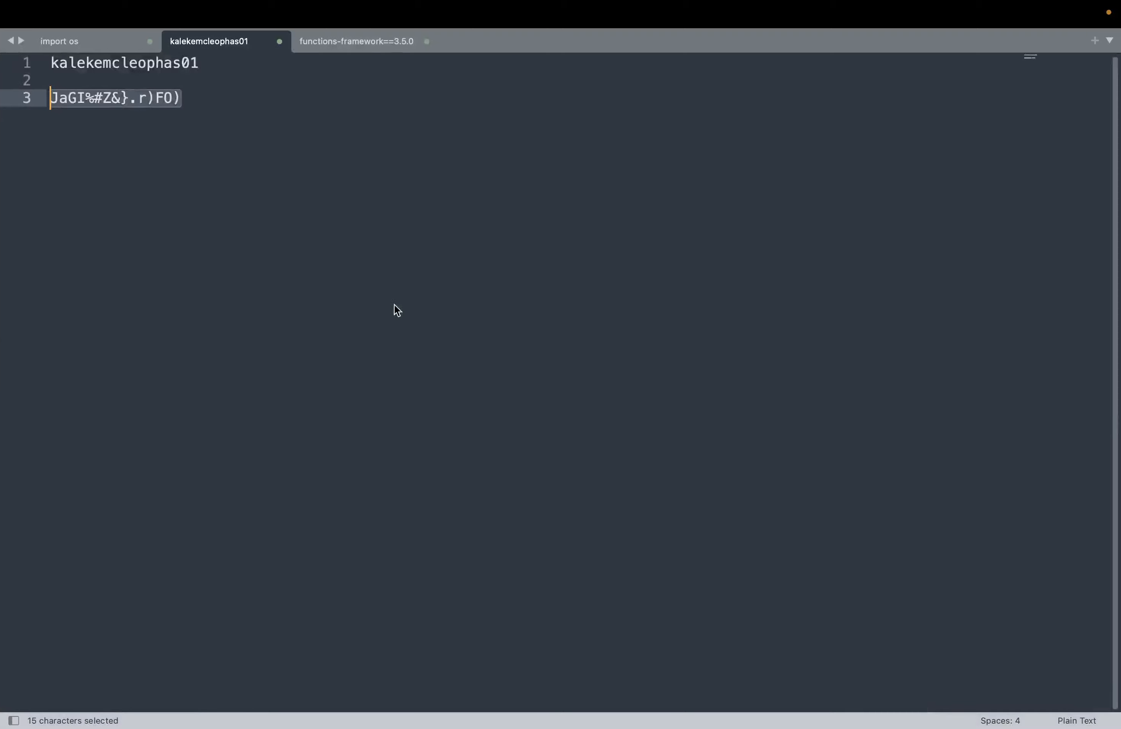
left_click(347, 280)
key("super+a")
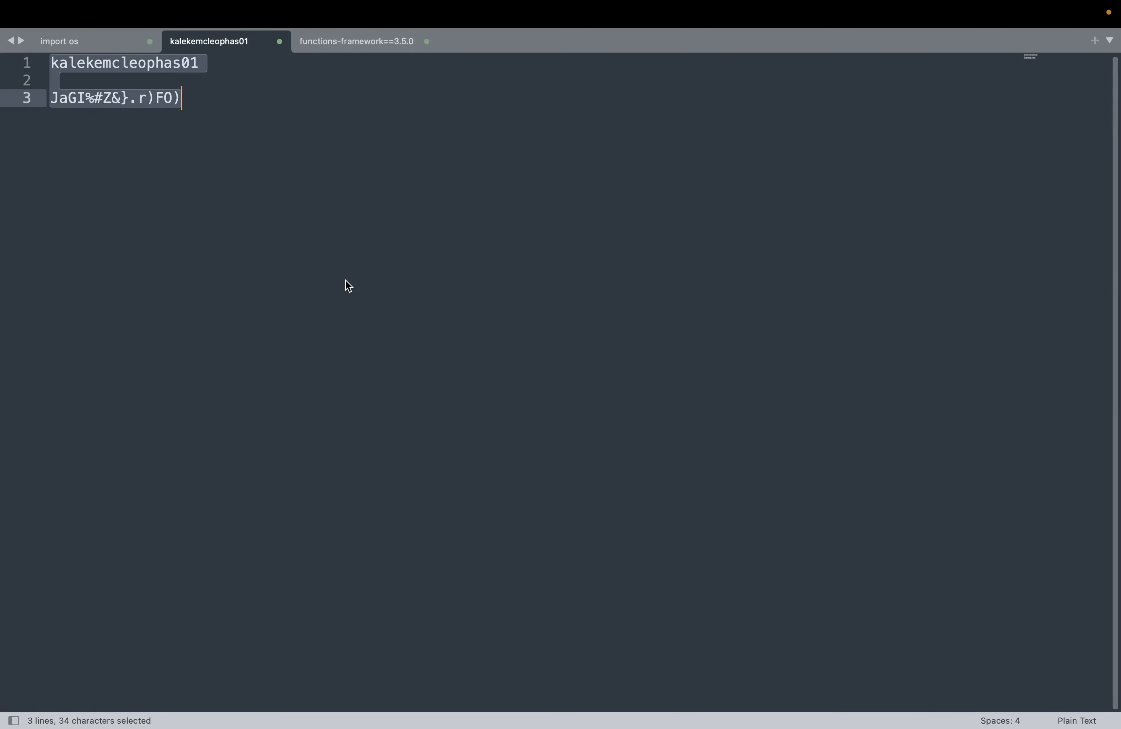
key("super+v")
key("ctrl+Left")
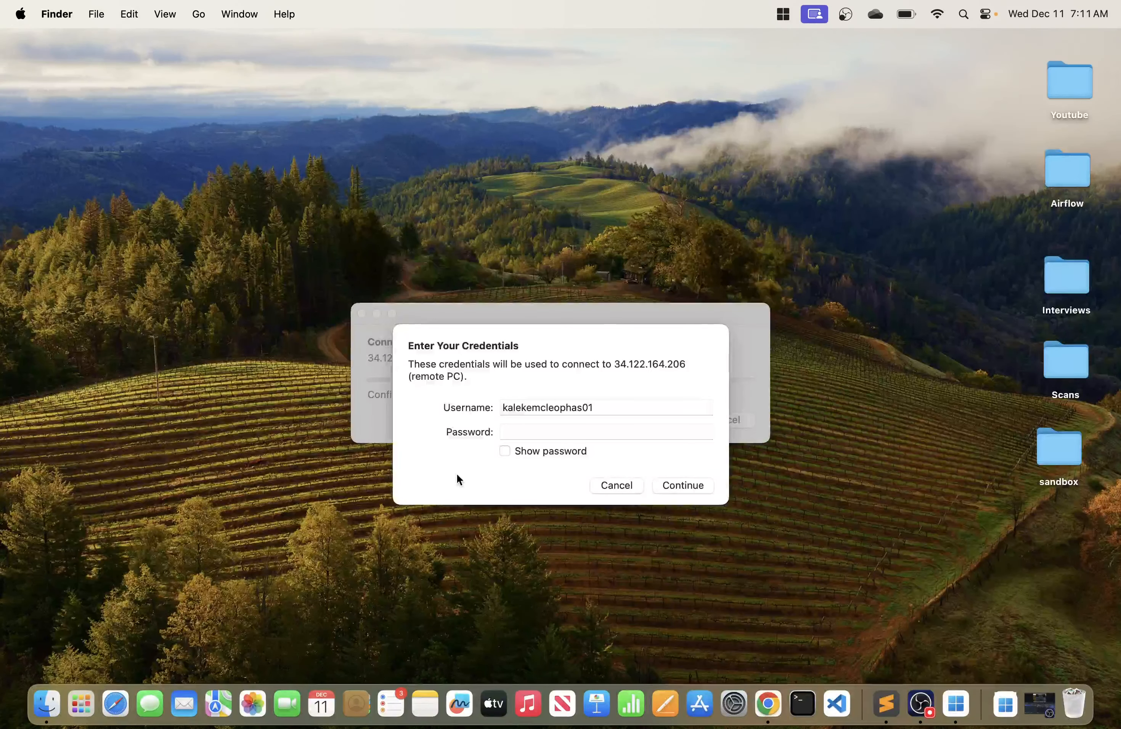
Step: Generate the new Windows password in Chrome, paste it two lines below the username in the Sublime Text note, and close the password dialog
key("super+Tab")
key("super+Tab")
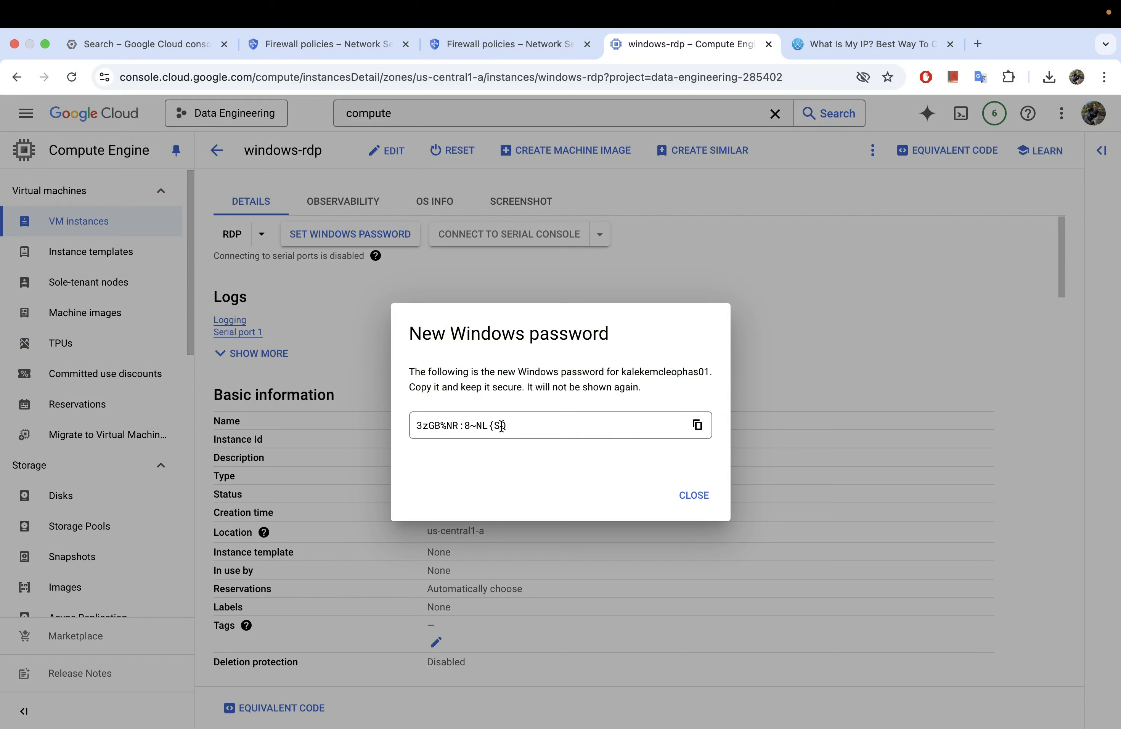
left_click_drag(507, 426, 390, 420)
left_click(670, 400)
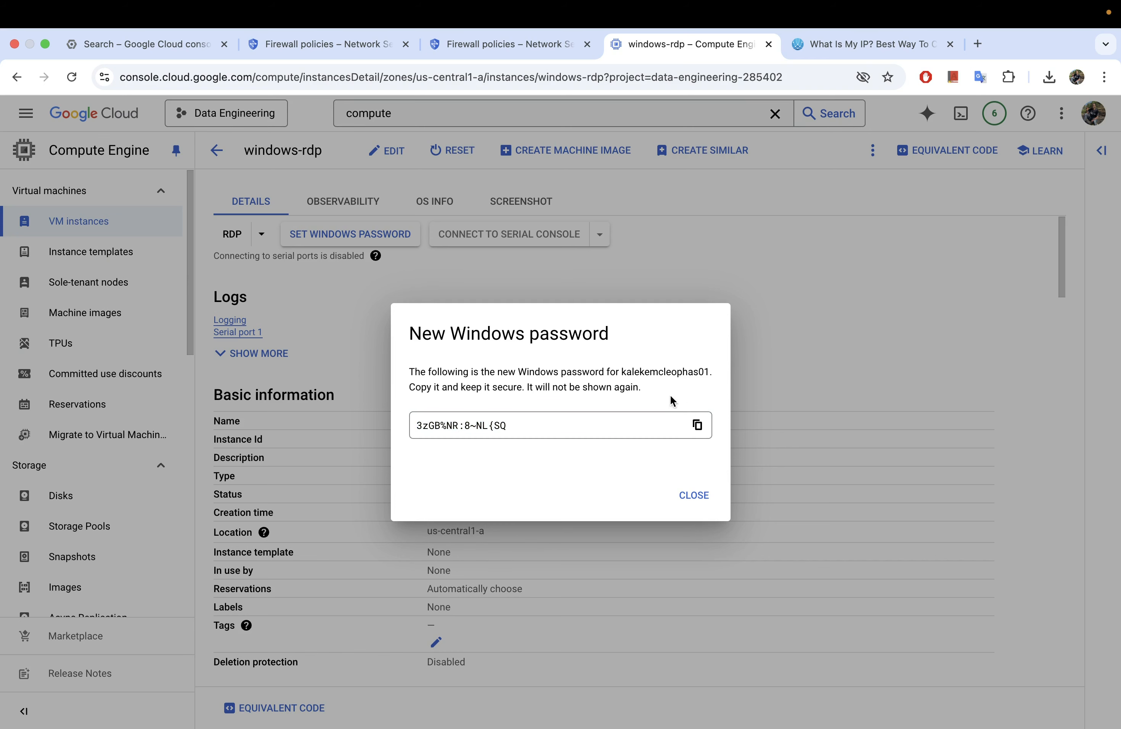
left_click(698, 426)
key("super+Tab")
key("super+Tab")
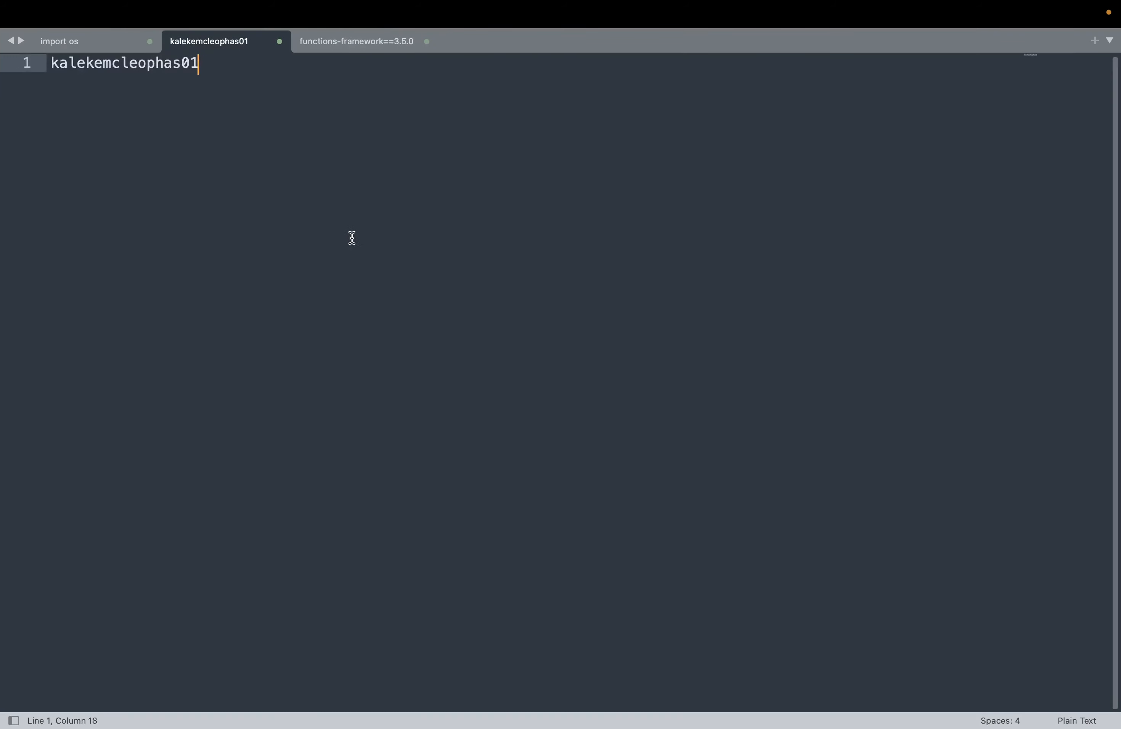
key("Return")
key("Return")
key("super+v")
key("ctrl+Left")
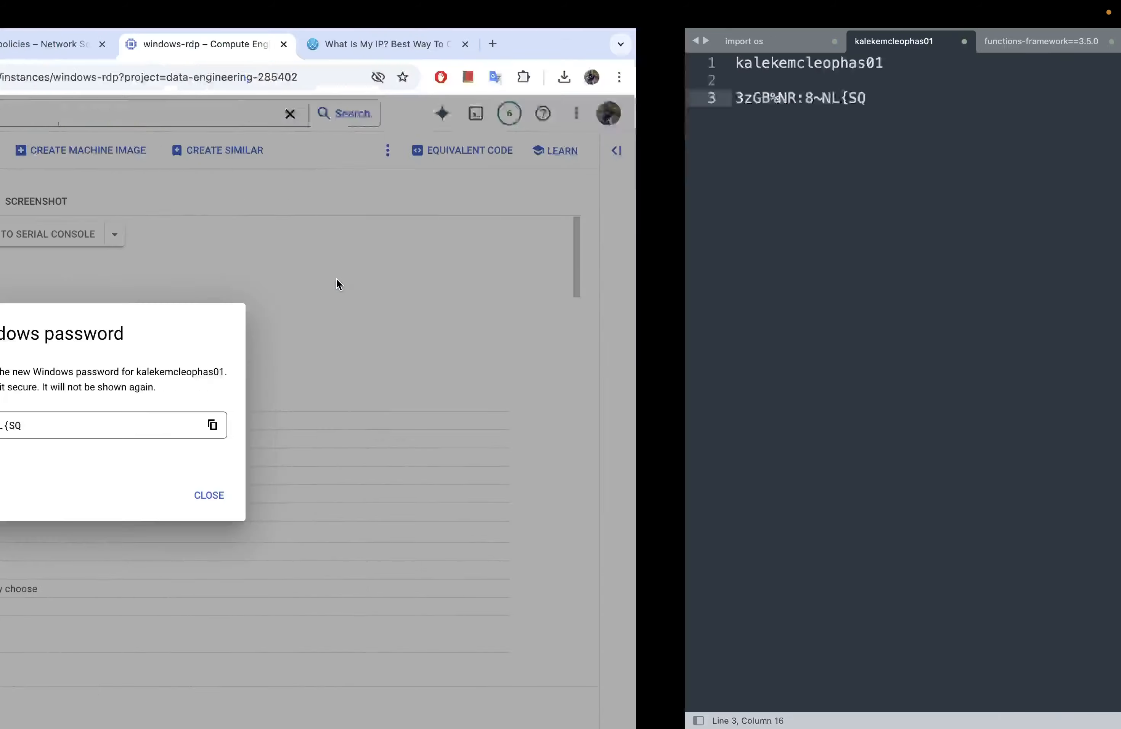
left_click(690, 494)
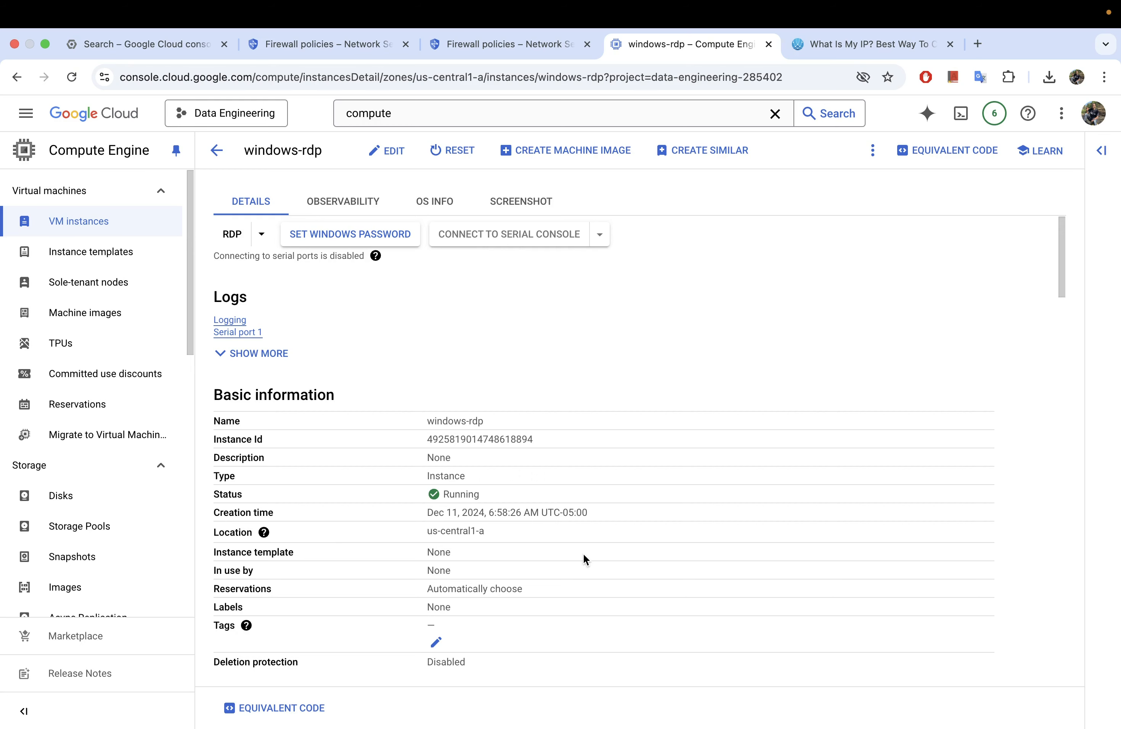
Step: In Windows App, paste the account password copied from the Sublime Text note into the connection credentials and continue past the certificate prompt
key("super+Tab")
key("super+Tab")
key("super+Tab")
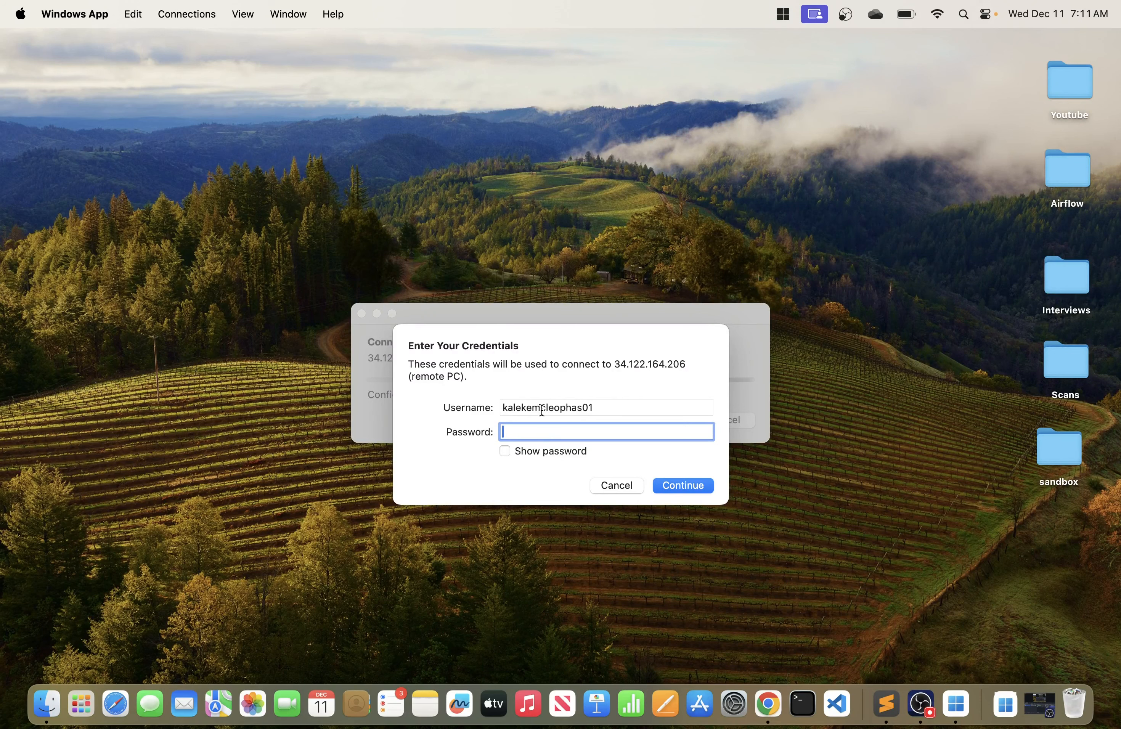
left_click_drag(605, 409, 497, 402)
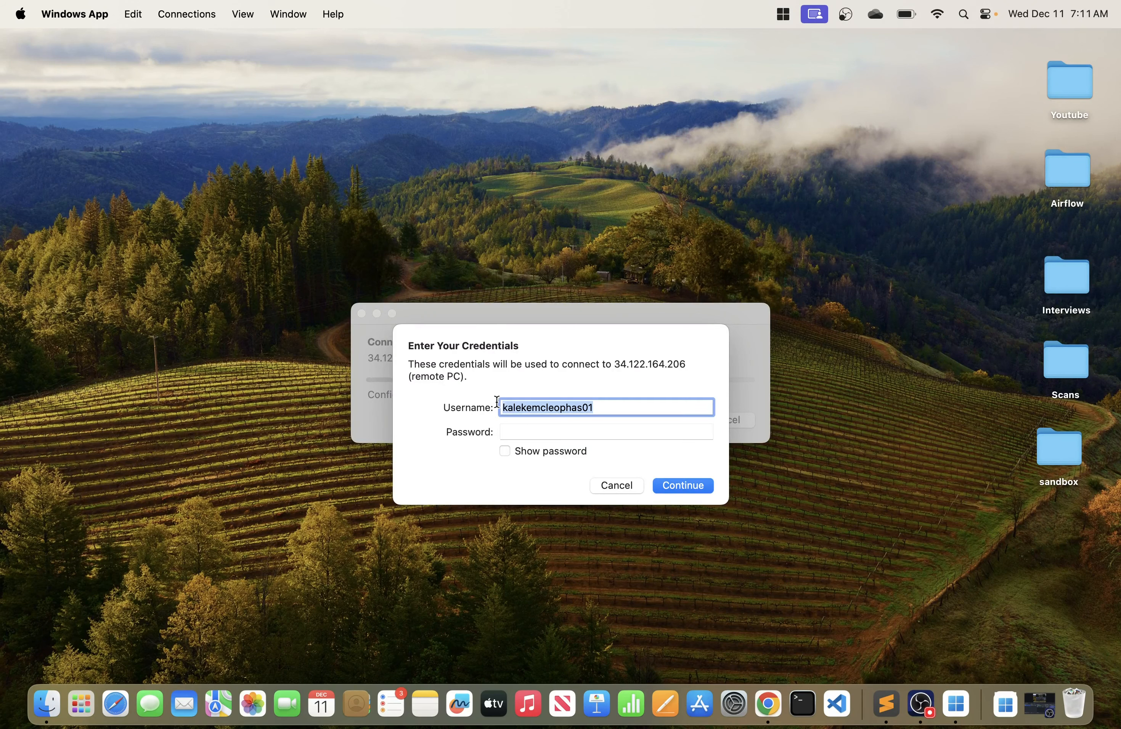
left_click(591, 430)
key("super+Tab")
key("super+Tab")
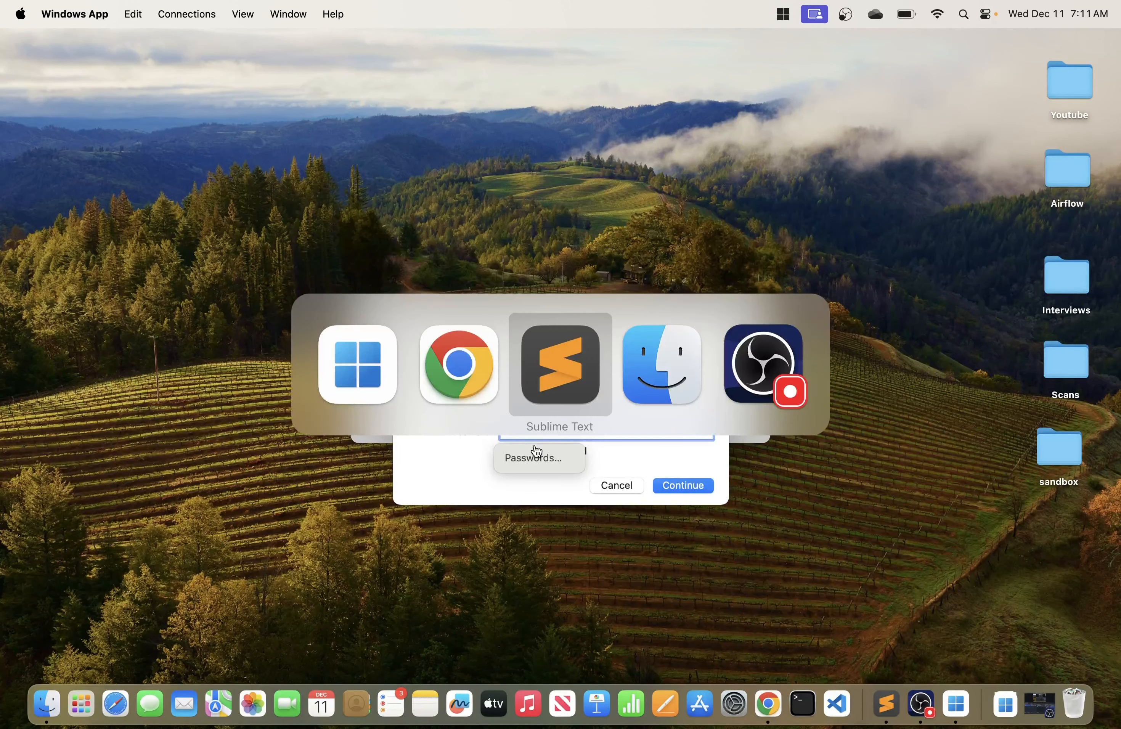
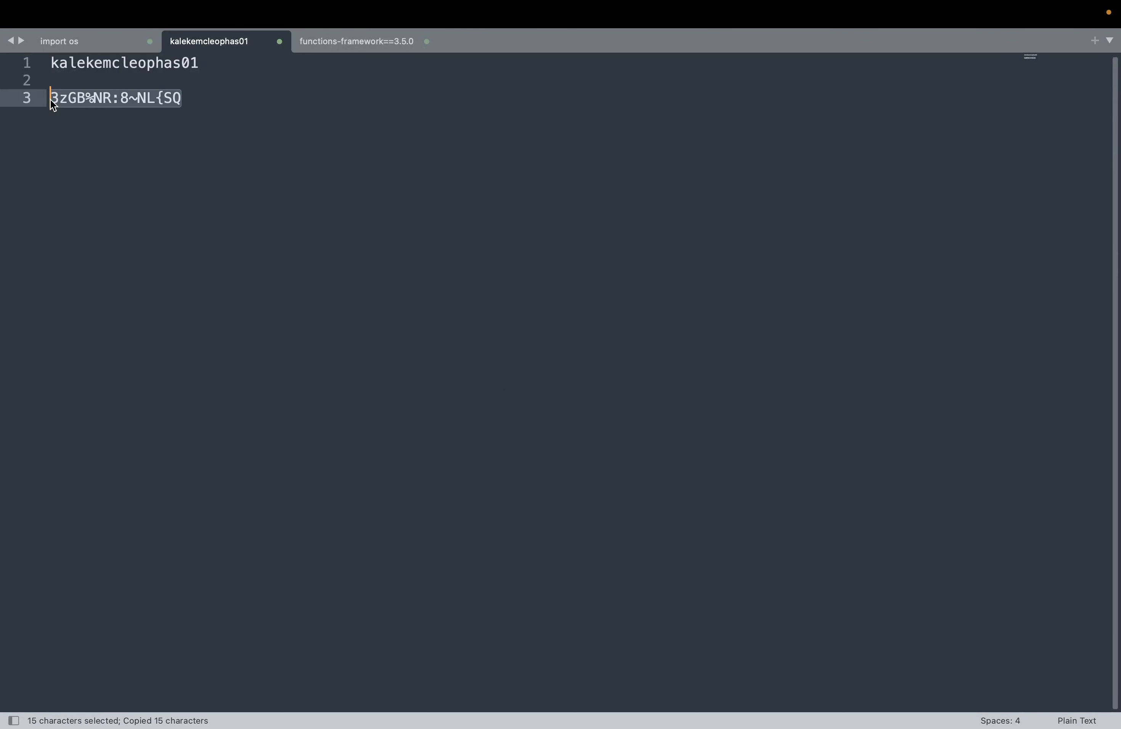
key("super+Tab")
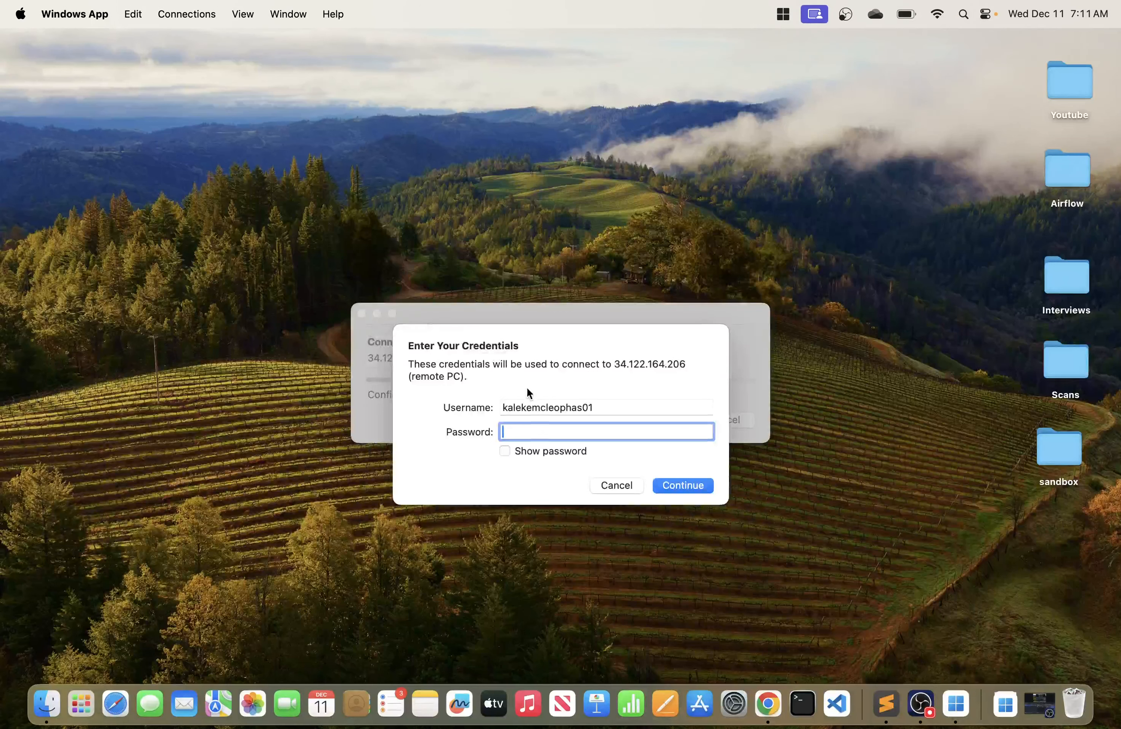
key("super+v")
left_click(689, 487)
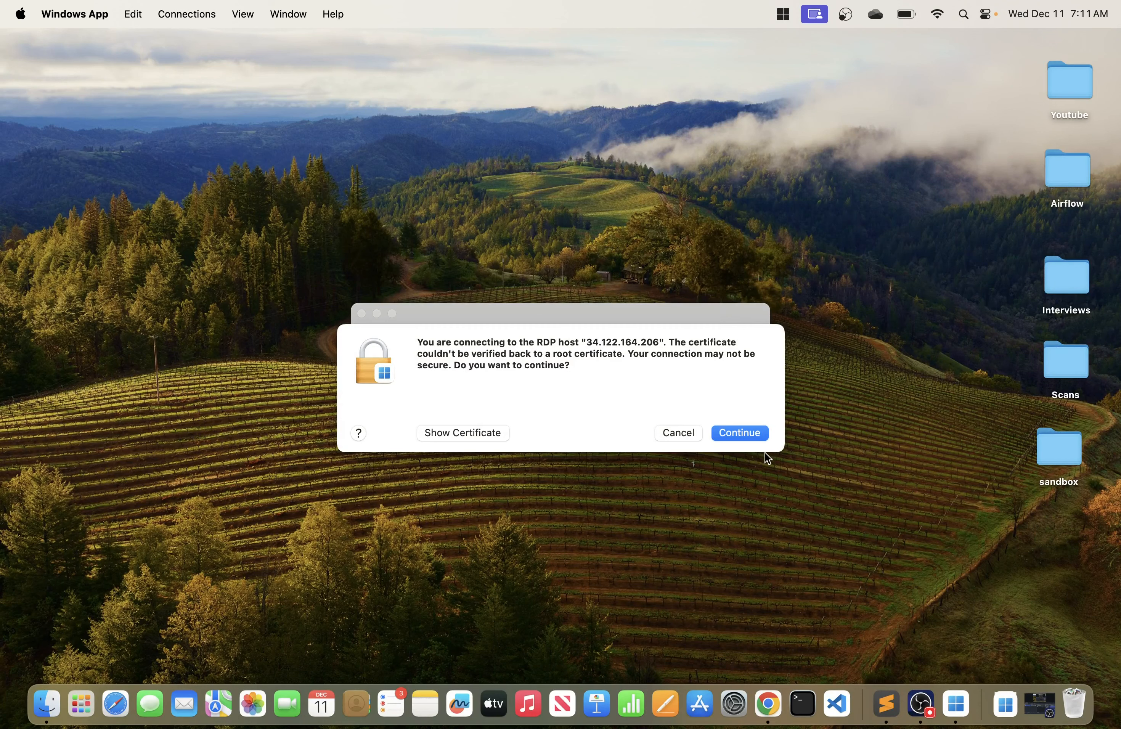
left_click(753, 435)
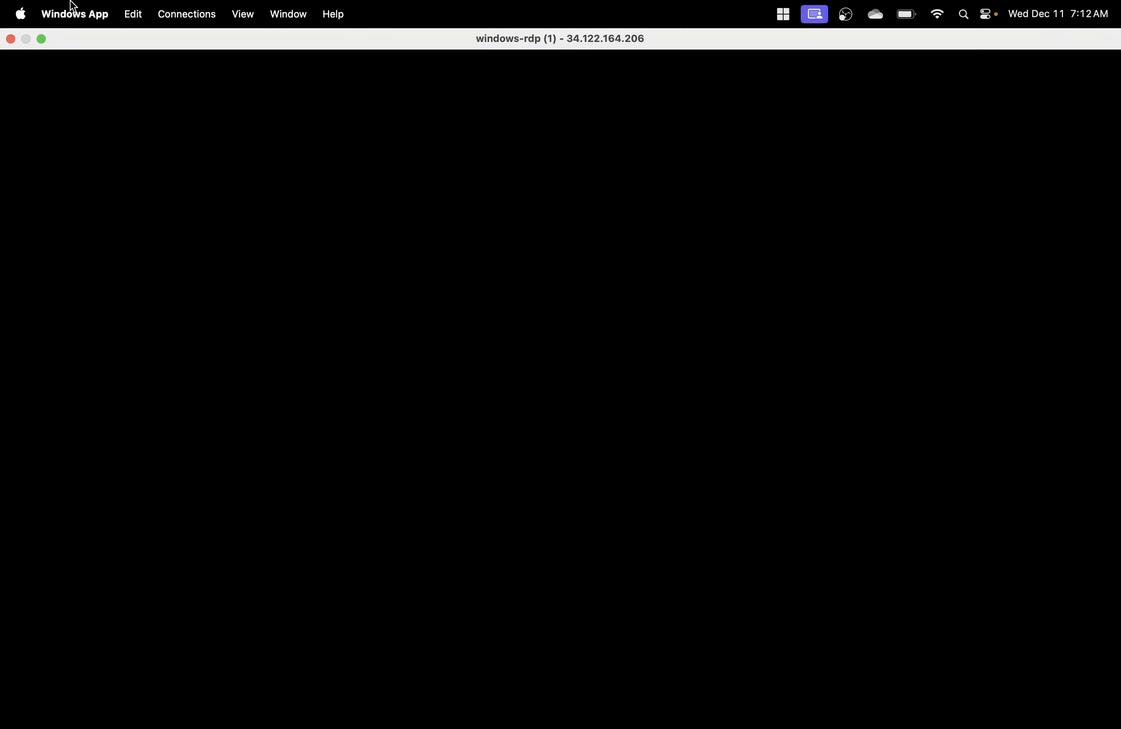
Step: Take the remote session out of full screen, search the App Store for "windows app", and close the store after viewing the results
left_click(42, 39)
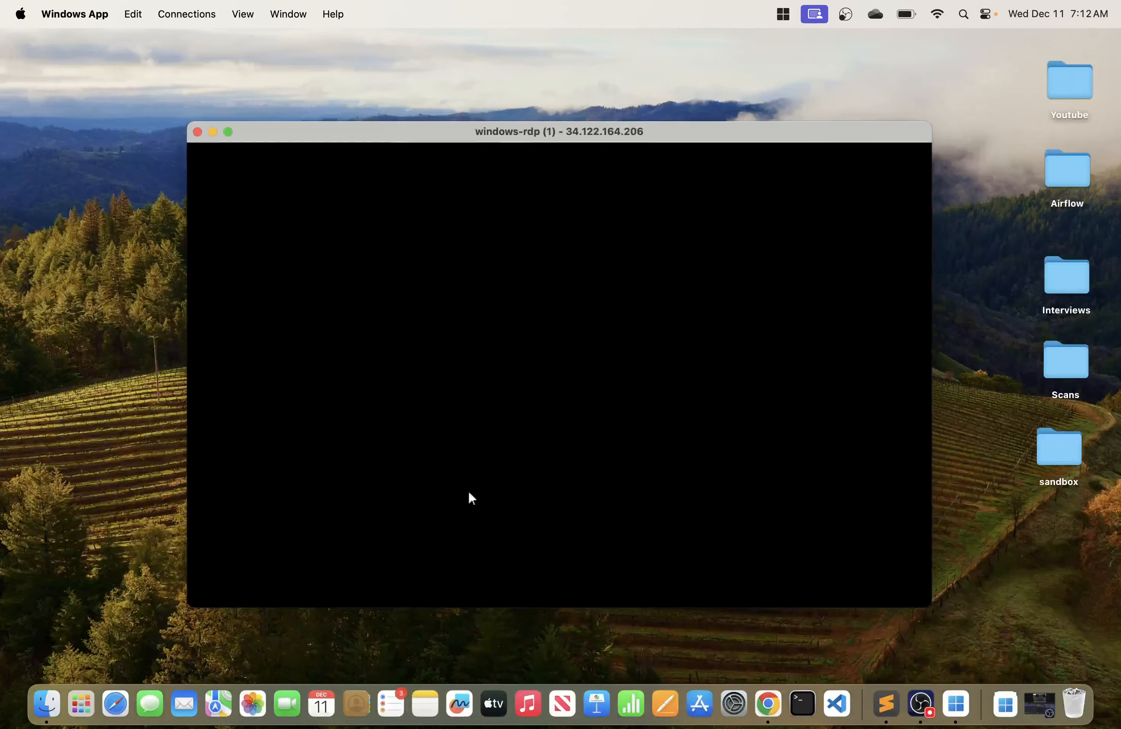
left_click(701, 706)
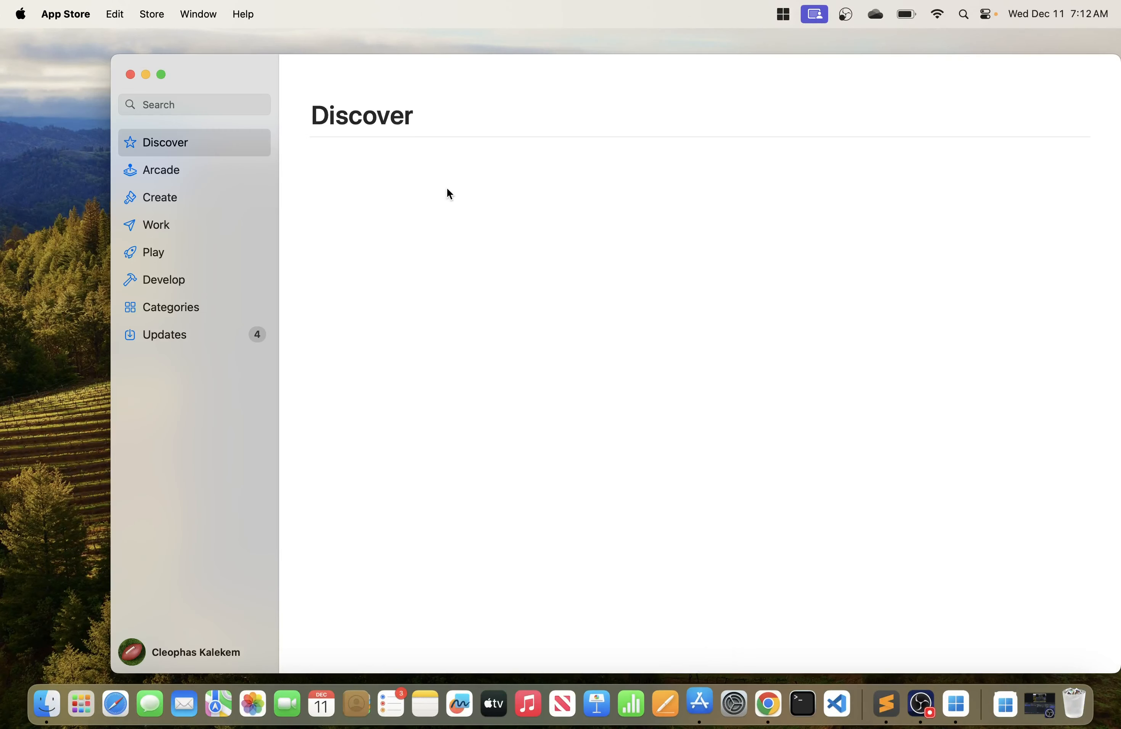
left_click(210, 108)
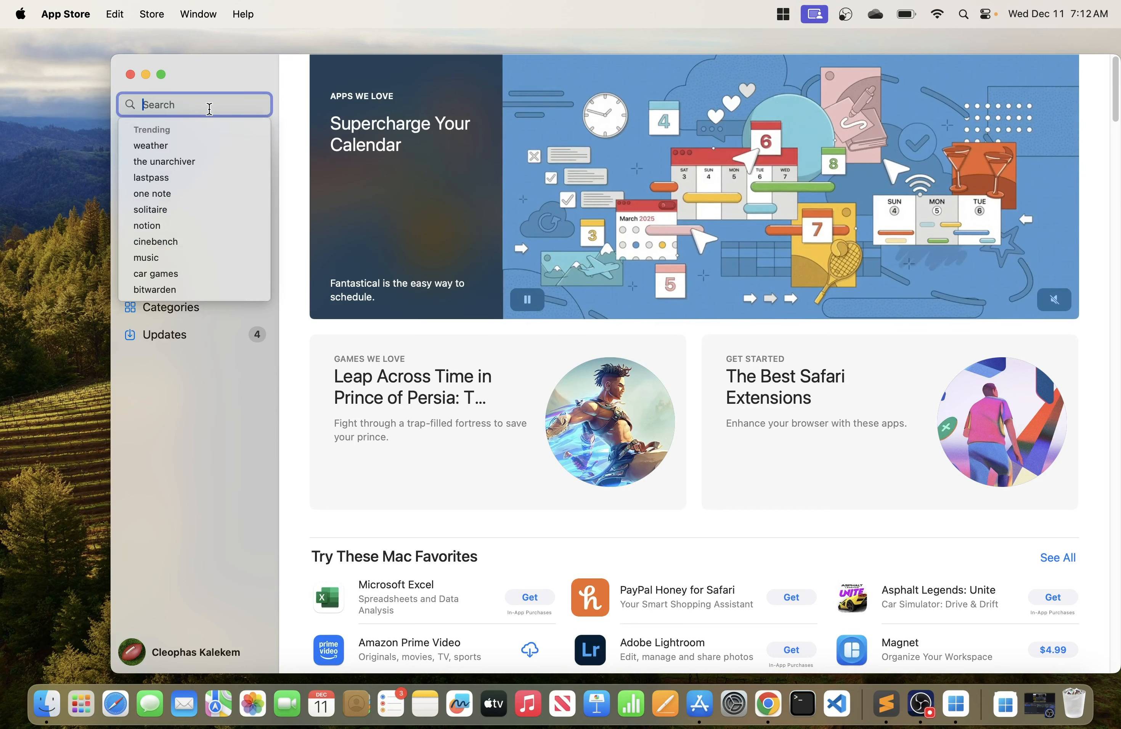
type("windows app")
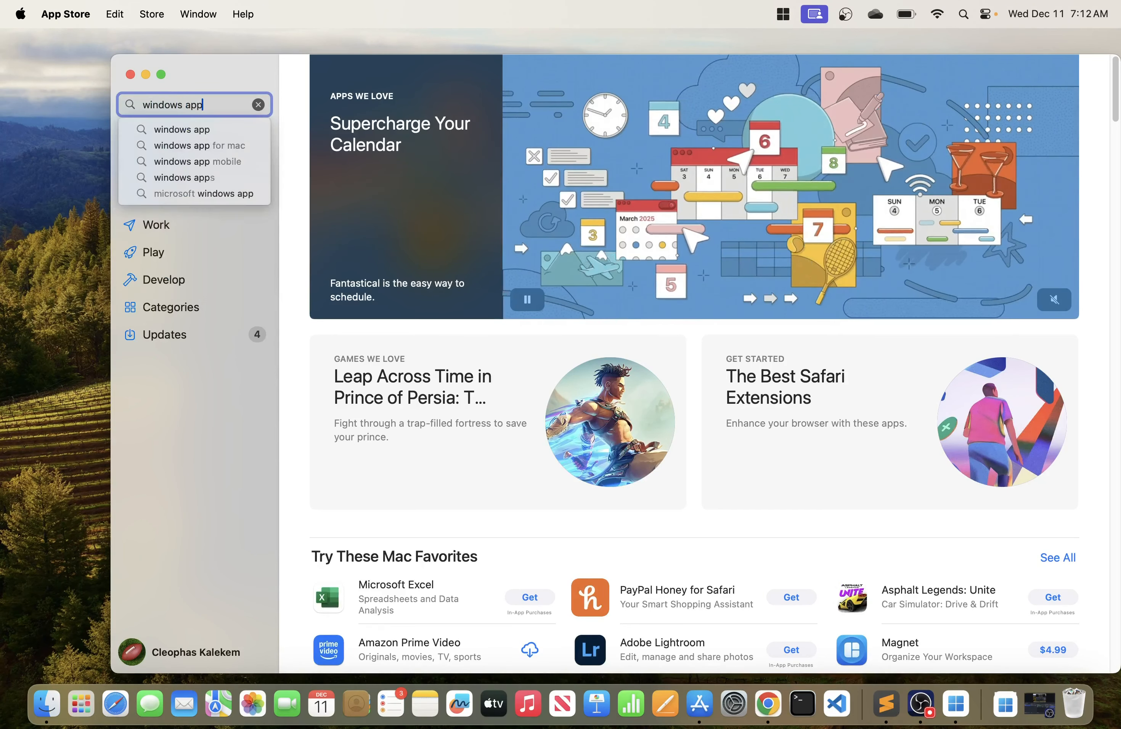
key("Return")
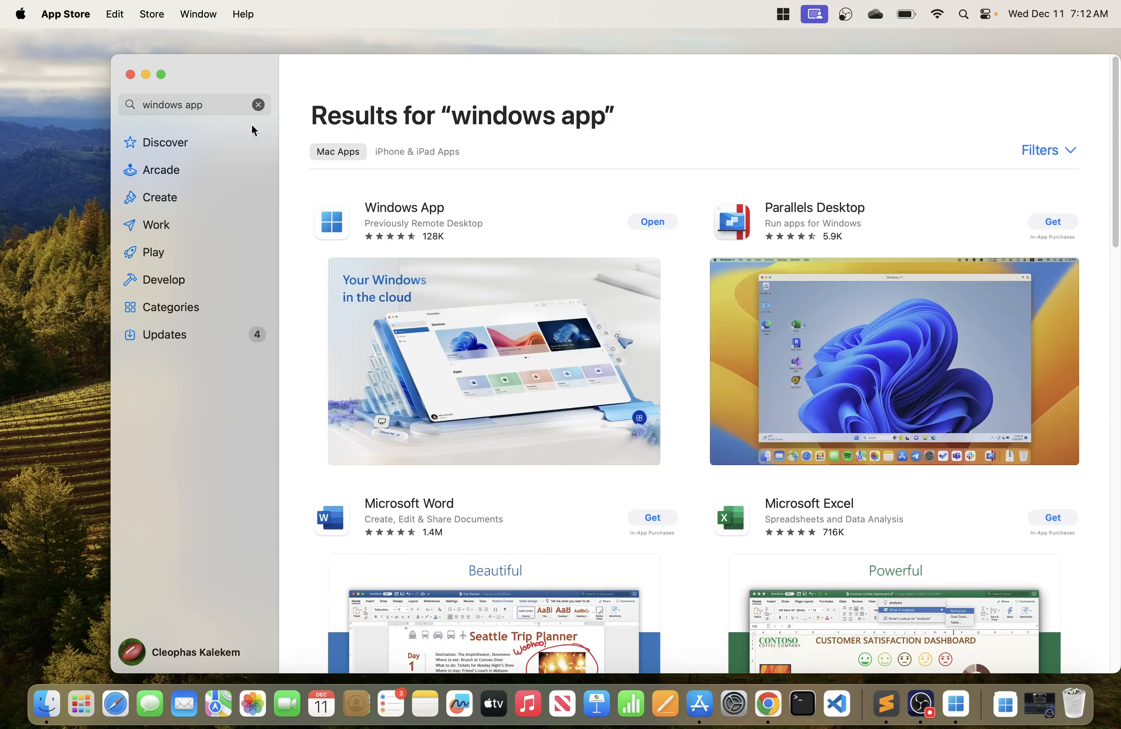
left_click(162, 74)
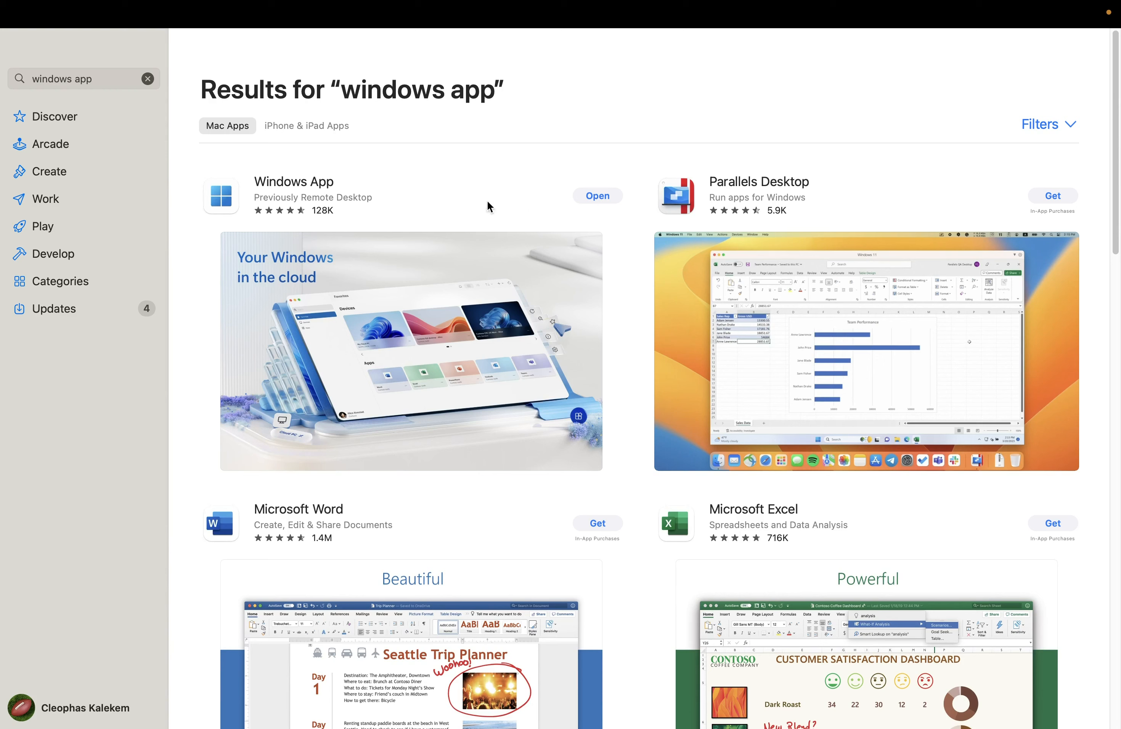
mouse_move(27, 2)
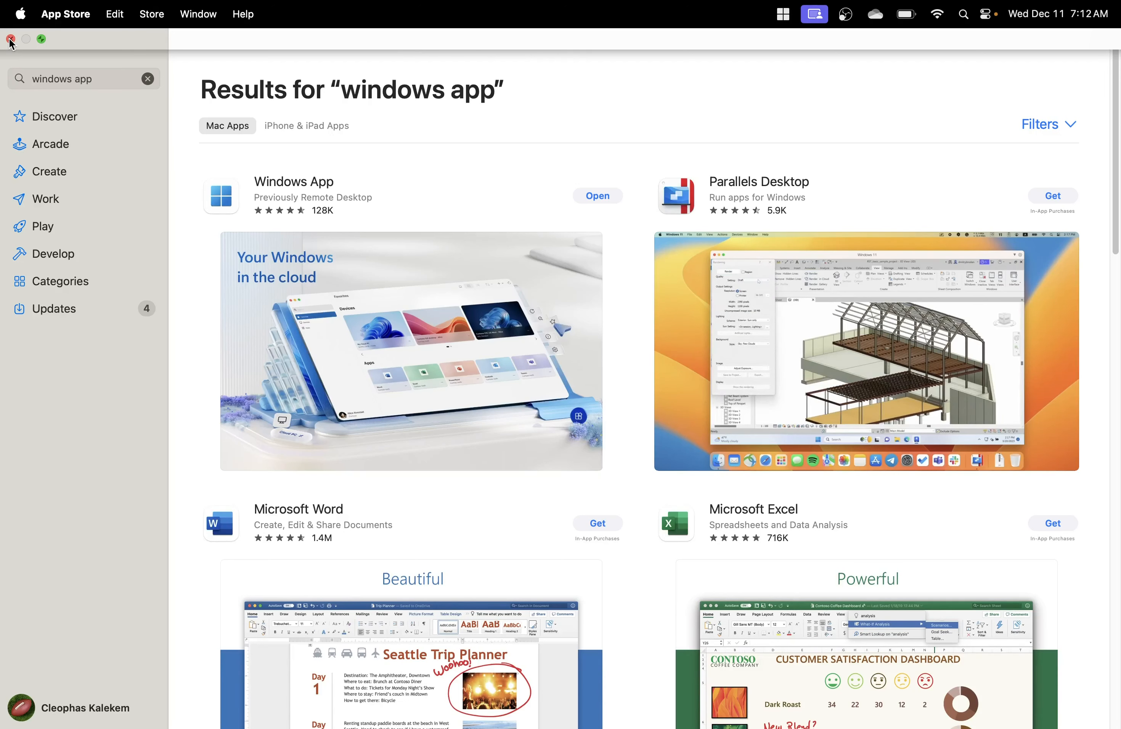
mouse_move(12, 37)
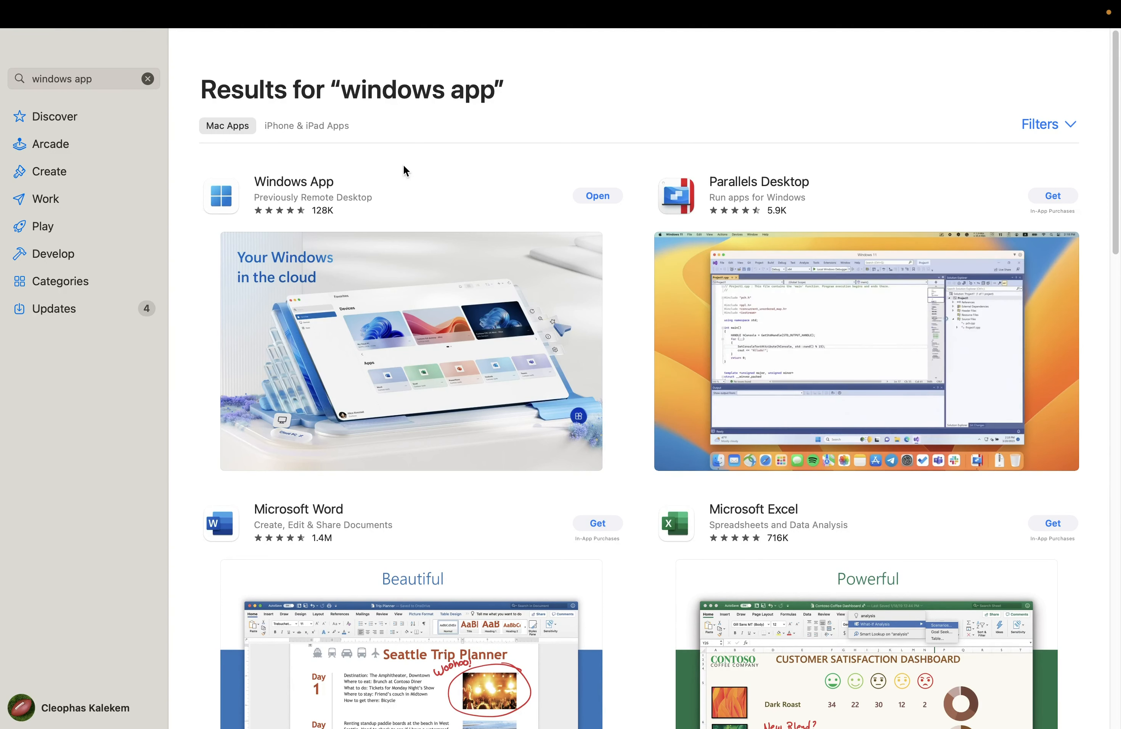
mouse_move(3, 14)
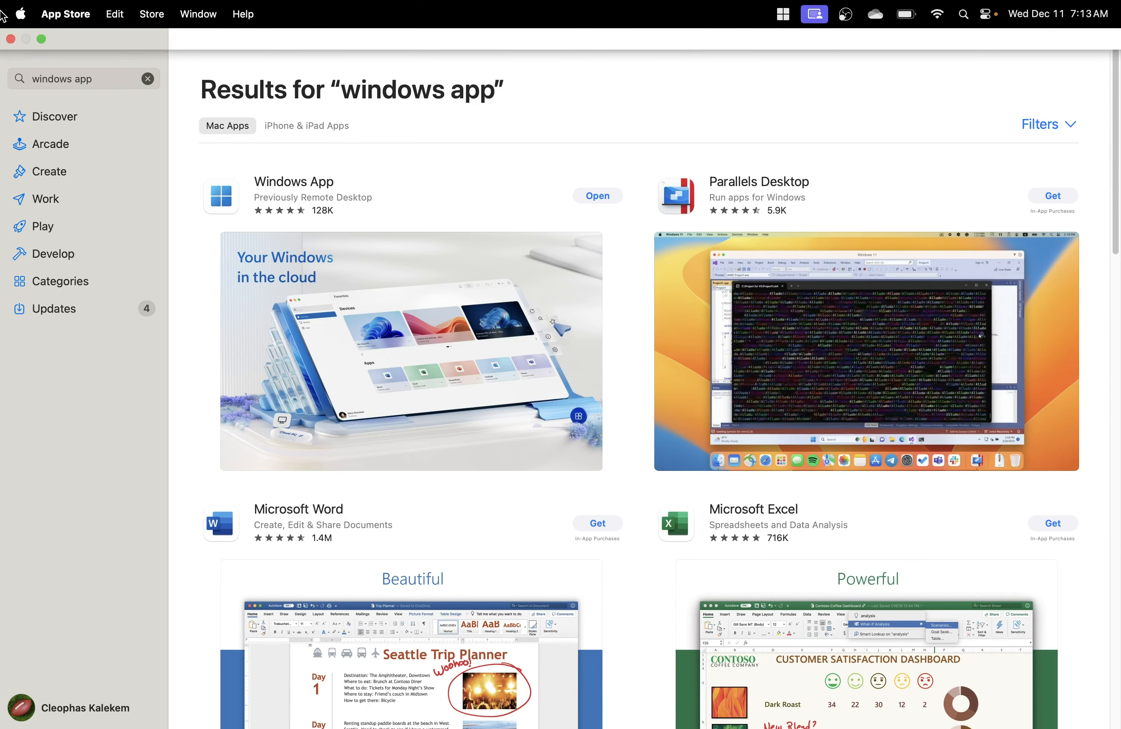
left_click(10, 39)
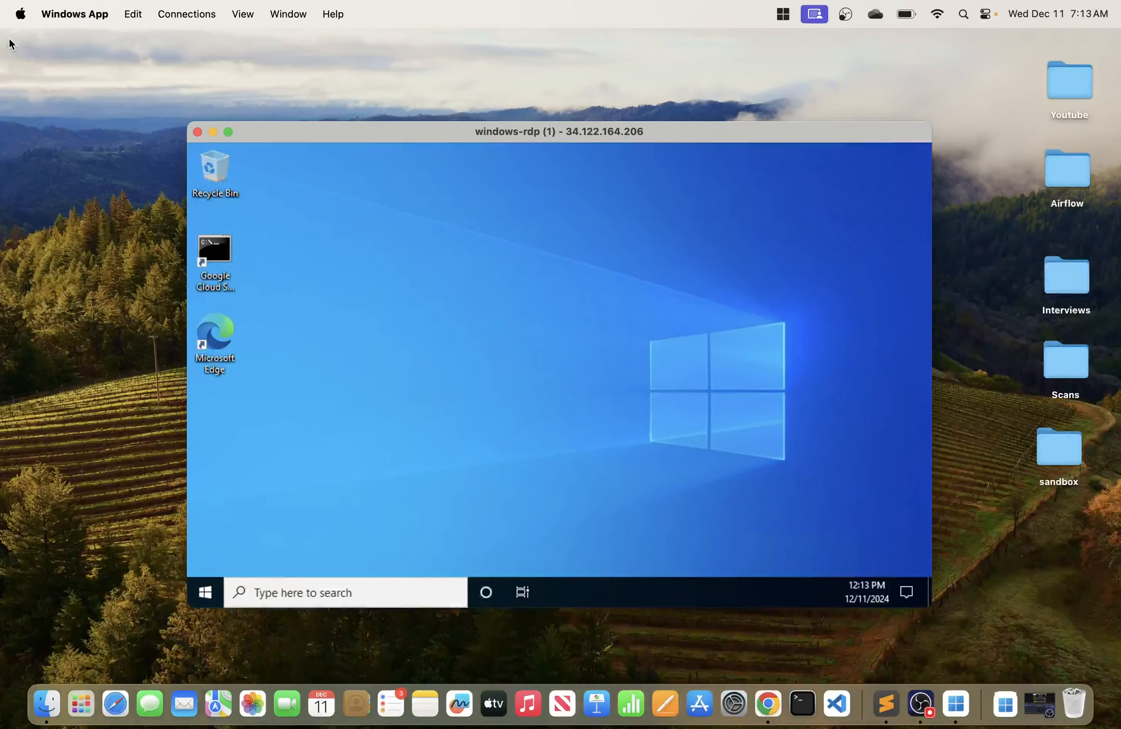
Step: Expand the windows-rdp remote session to full screen and try a Windows search for "remote desktop"
left_click(231, 132)
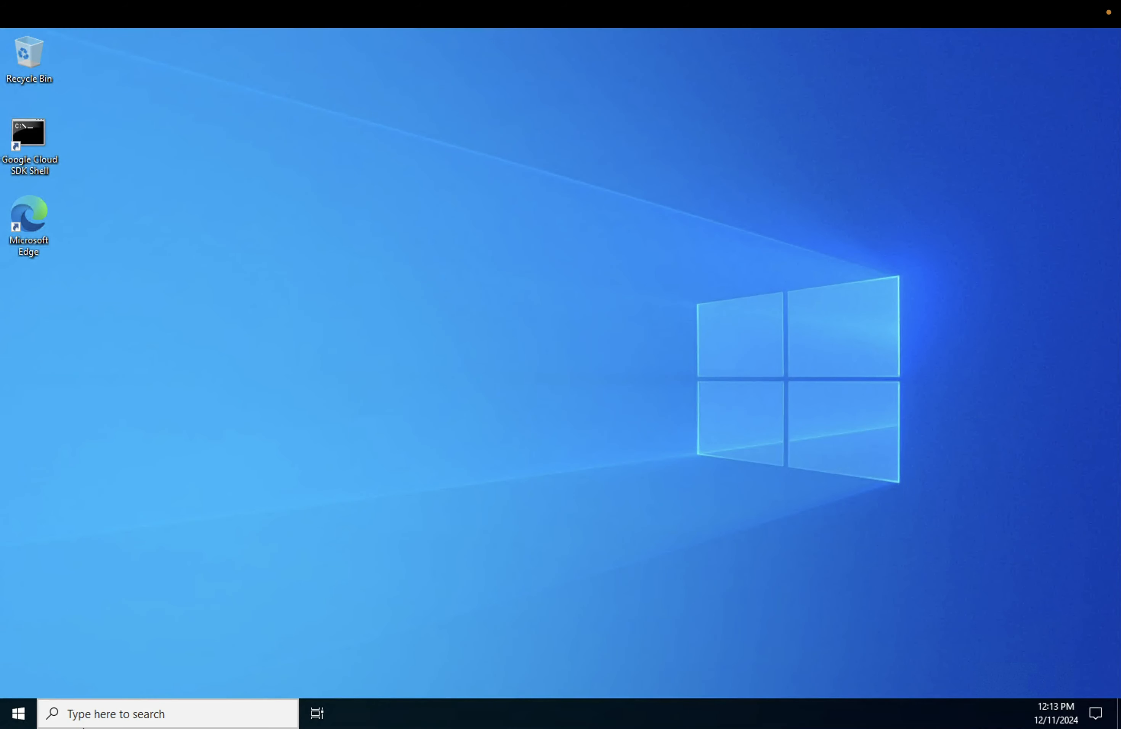
left_click(81, 721)
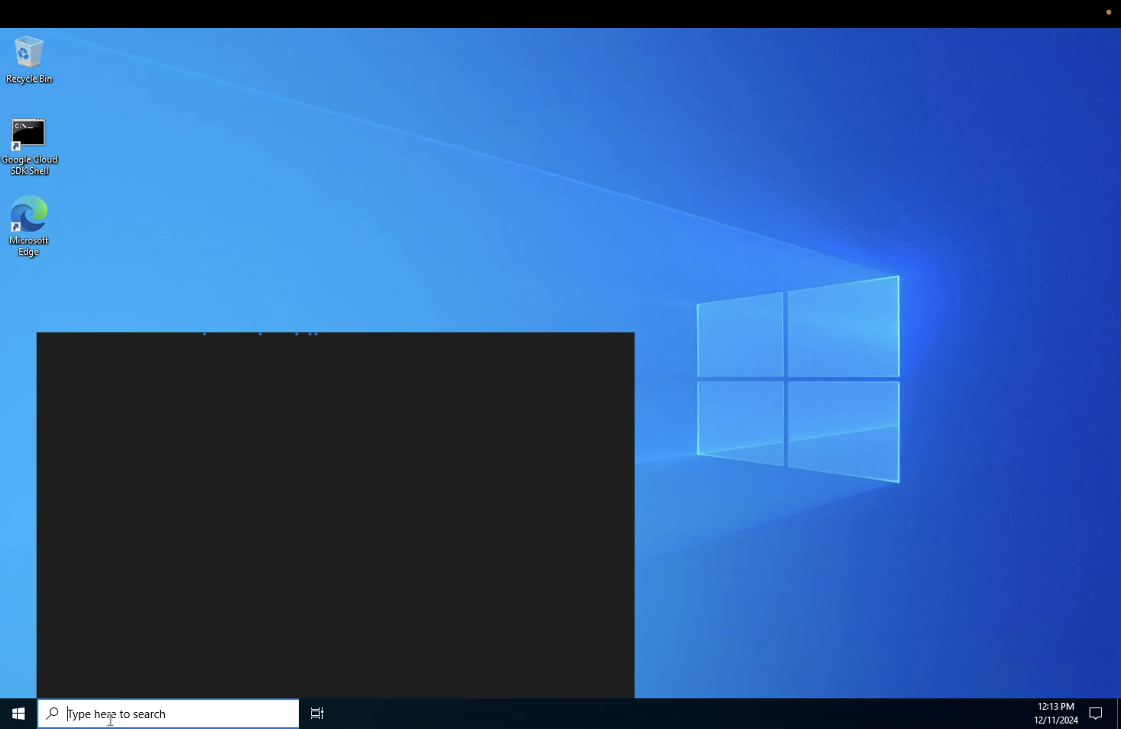
type("remote desktop")
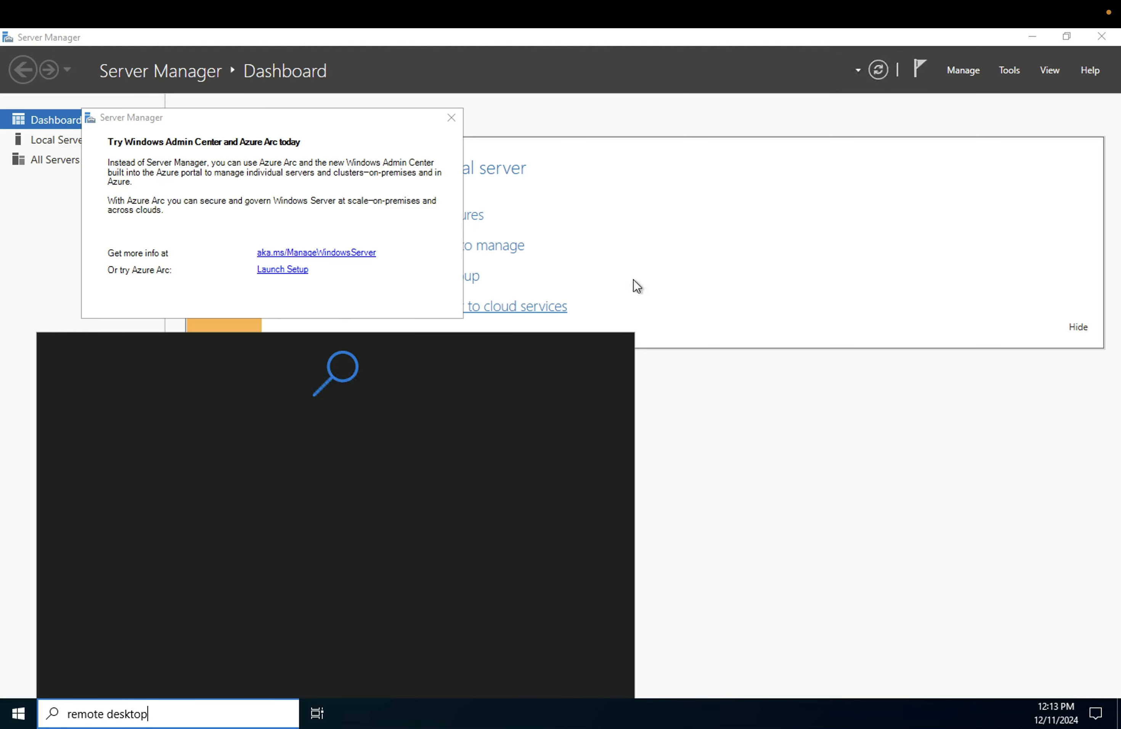
left_click(753, 450)
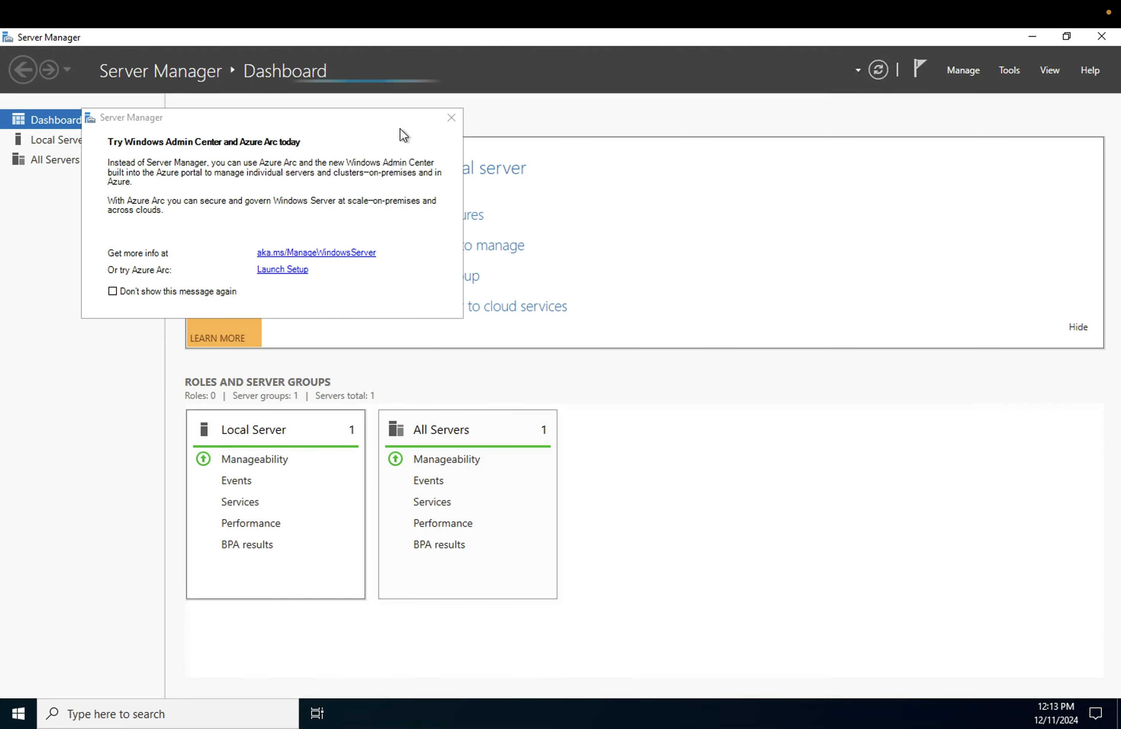
Step: Dismiss the Windows Admin Center and Azure Arc notice and close Server Manager in the remote session
left_click(451, 117)
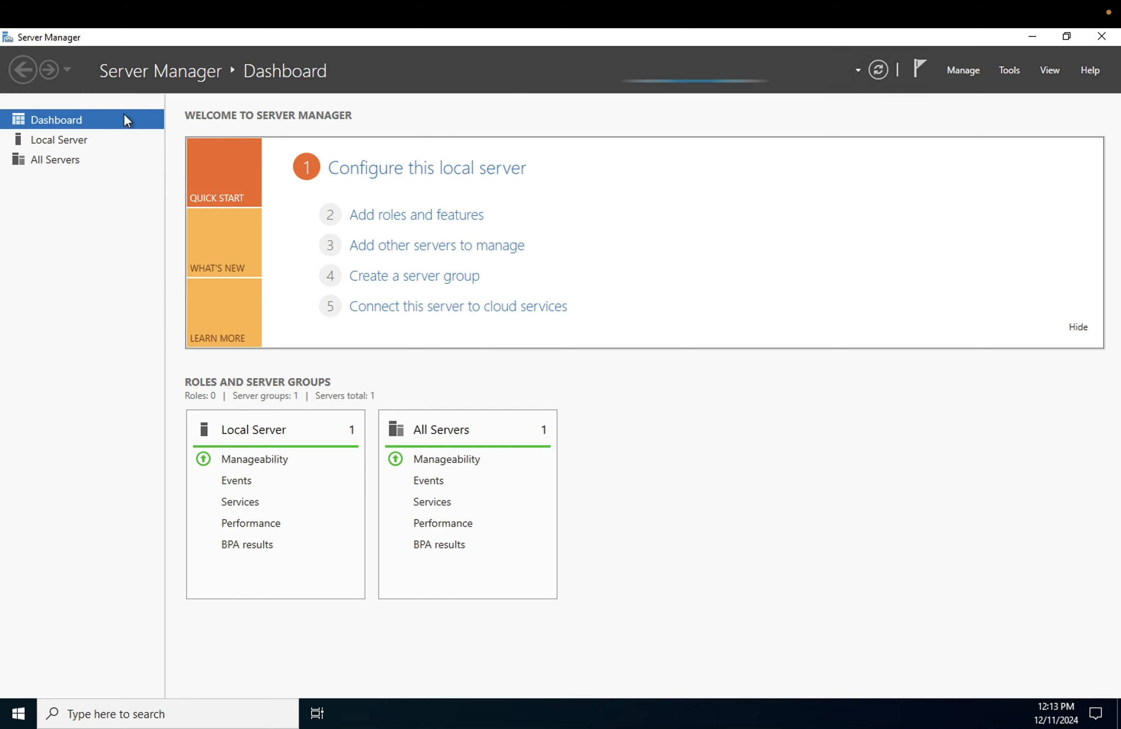
left_click(19, 714)
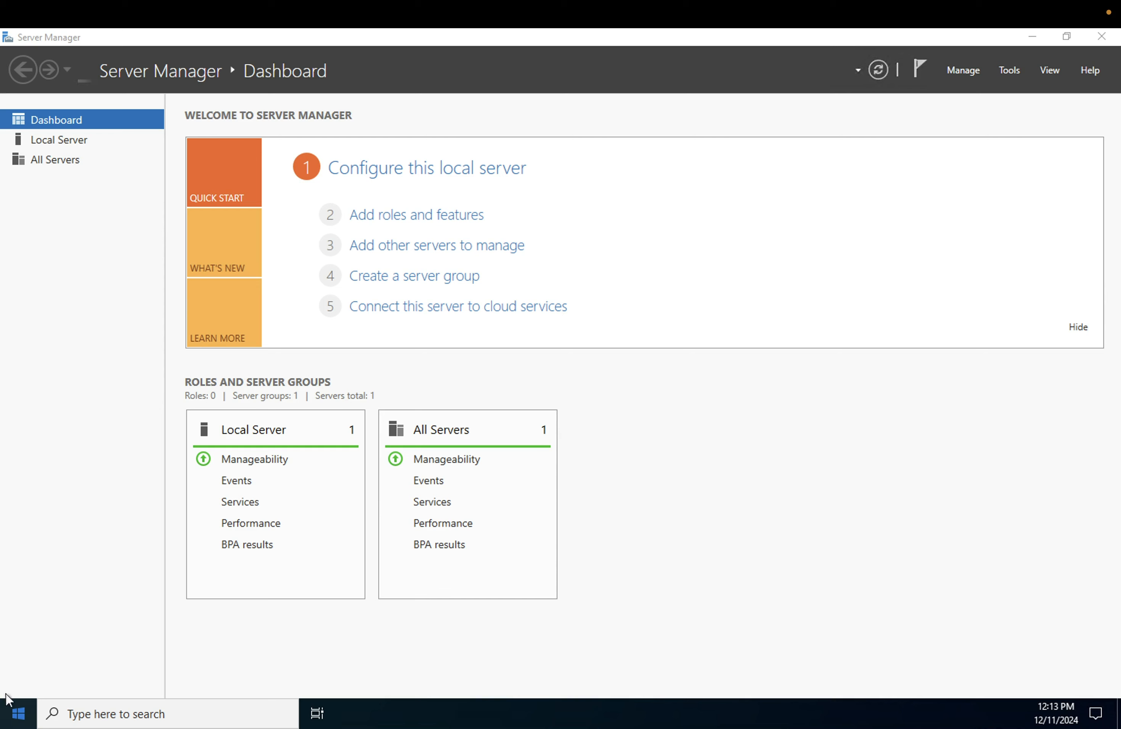
left_click(1033, 38)
left_click(1106, 37)
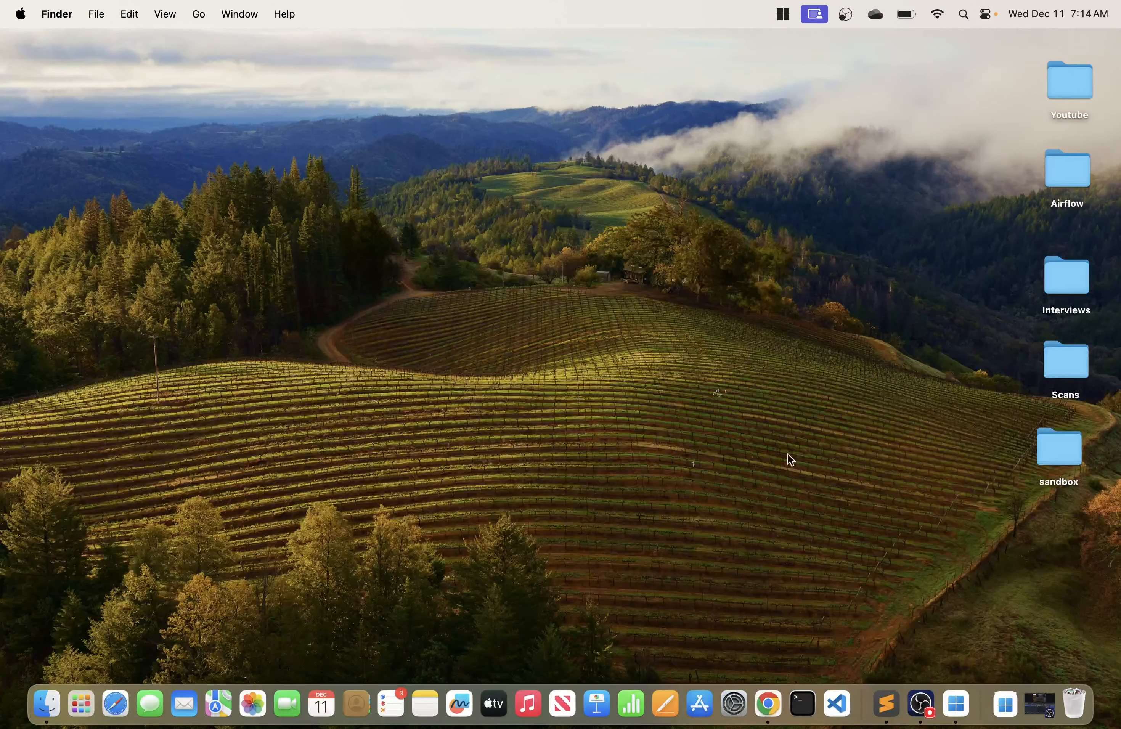
Step: Quit Windows App, relaunch it, and expand its Devices window to full screen
right_click(955, 700)
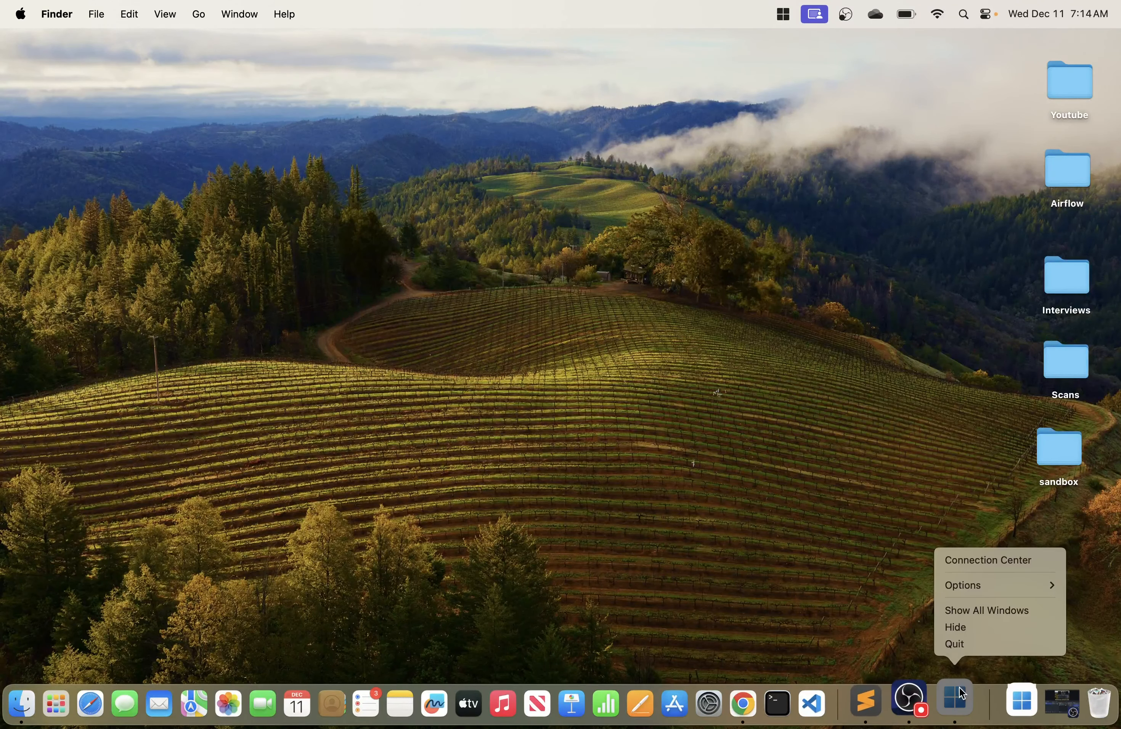
left_click(961, 644)
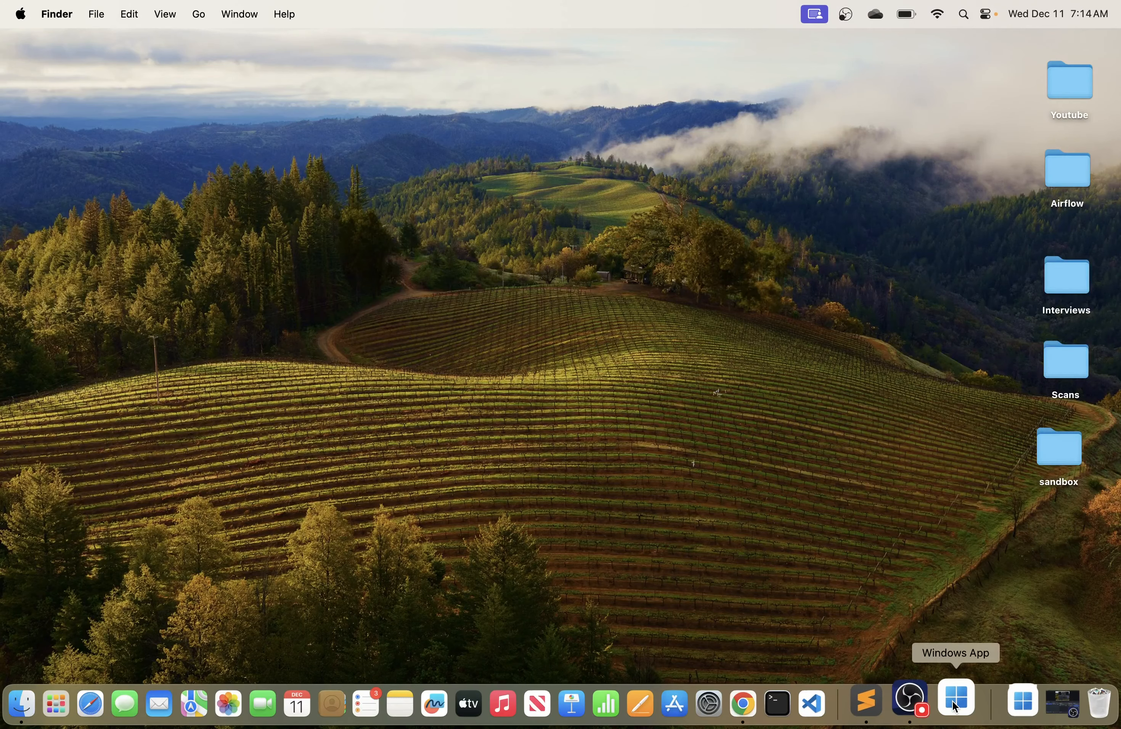
left_click(88, 703)
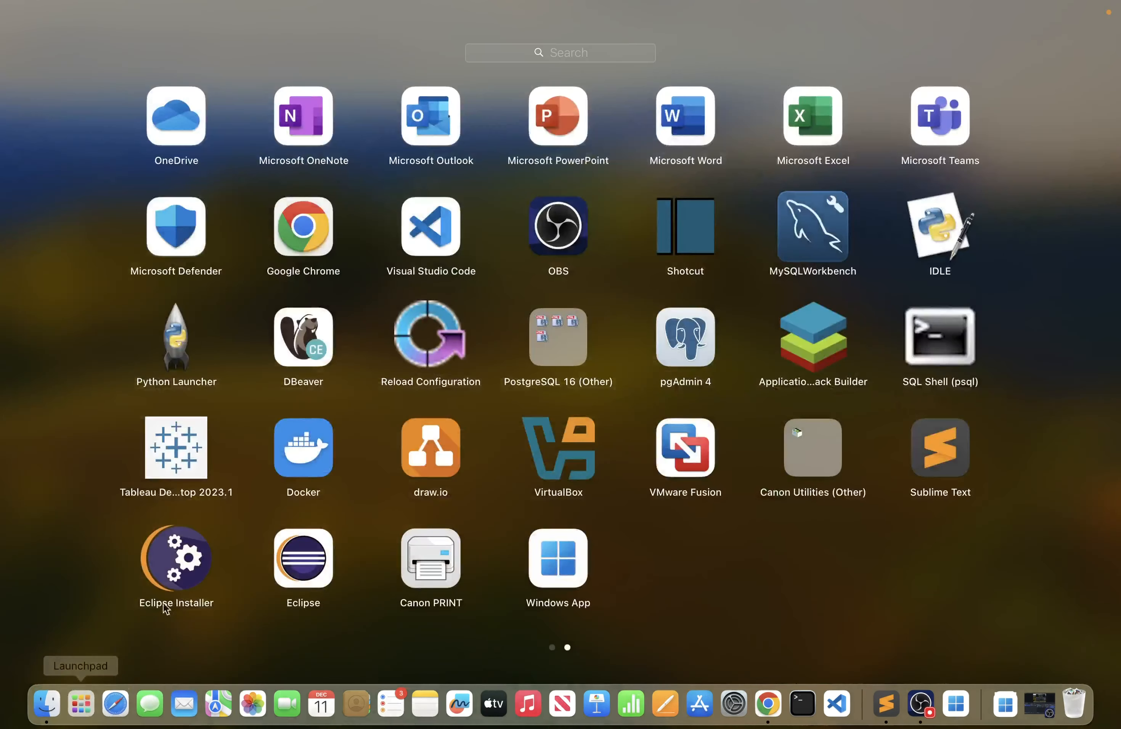
left_click(577, 560)
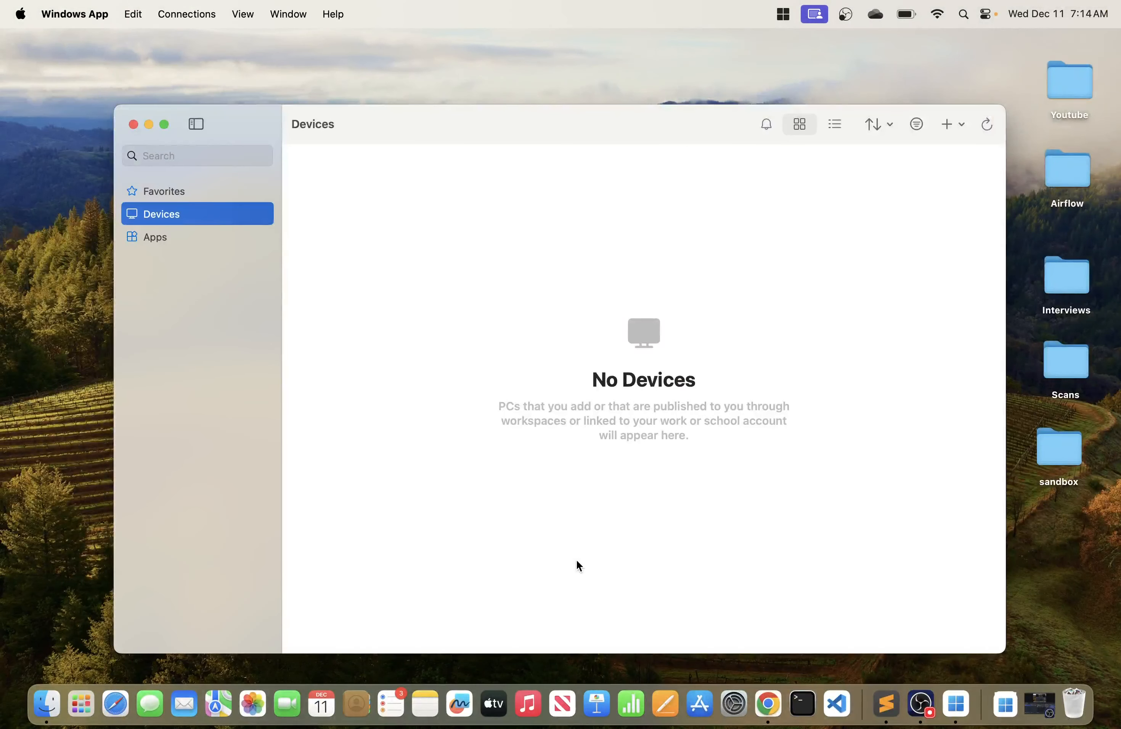
left_click(167, 125)
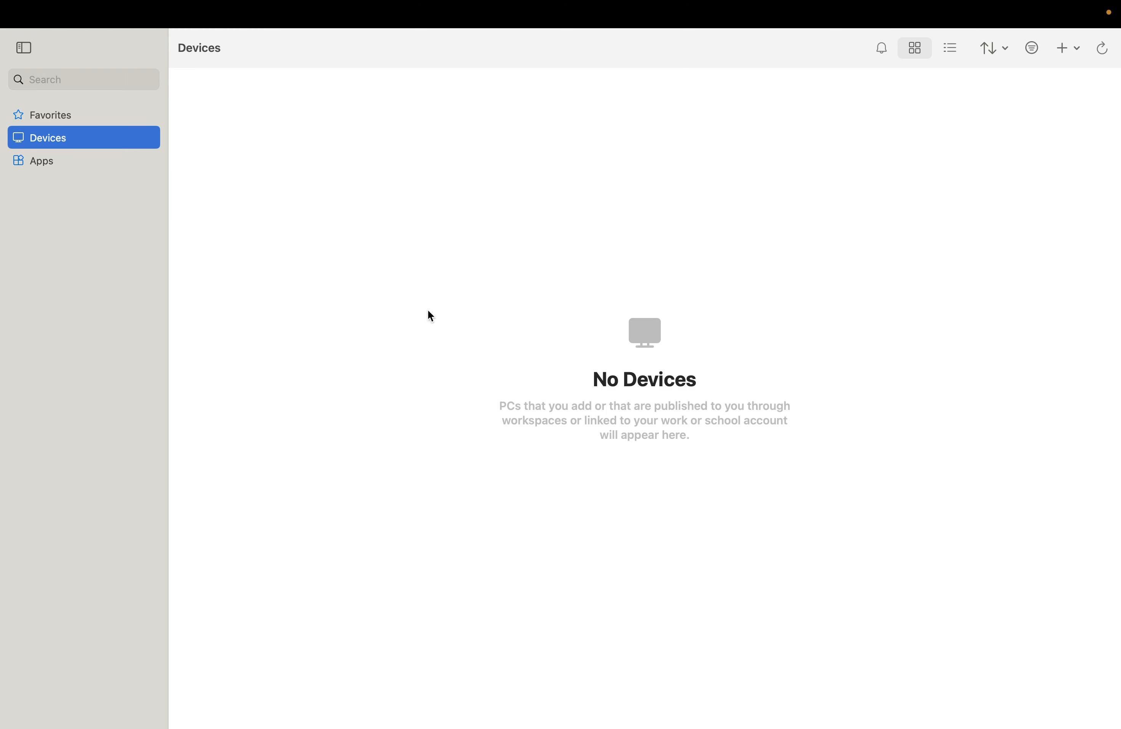
Step: Start adding a PC in Windows App, and copy the windows-rdp instance's external IP from the VM instances list in Chrome
left_click(1080, 51)
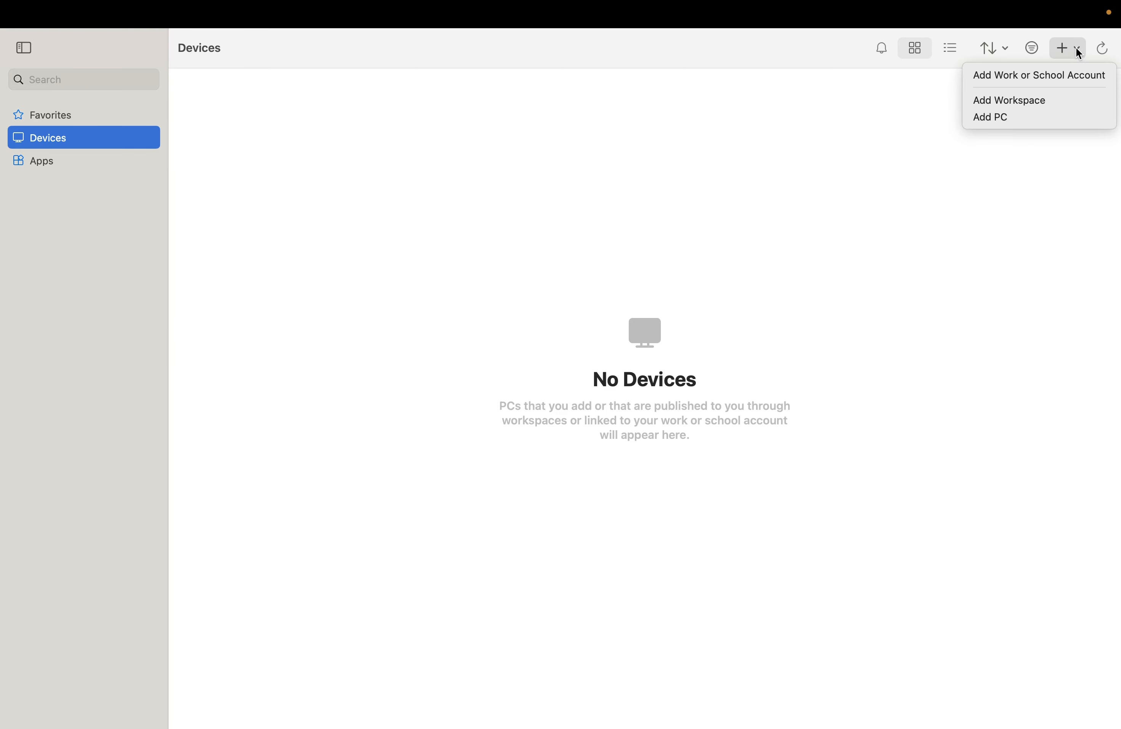
left_click(1001, 119)
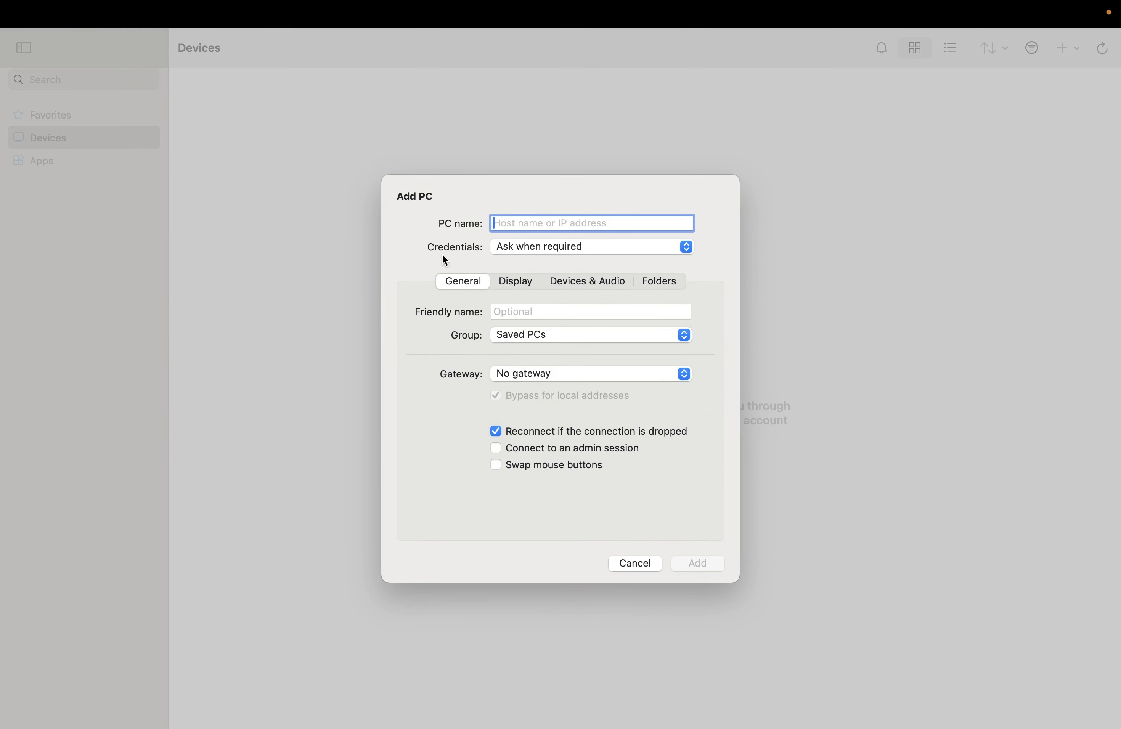
key("ctrl+Left")
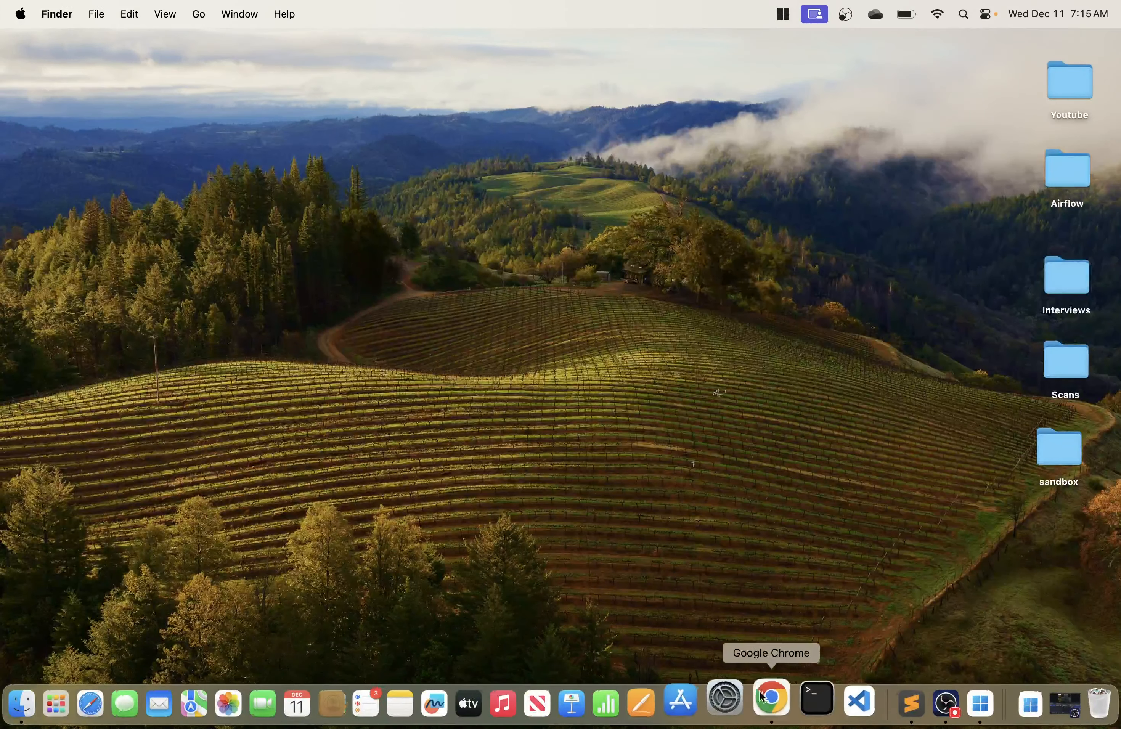
left_click(768, 704)
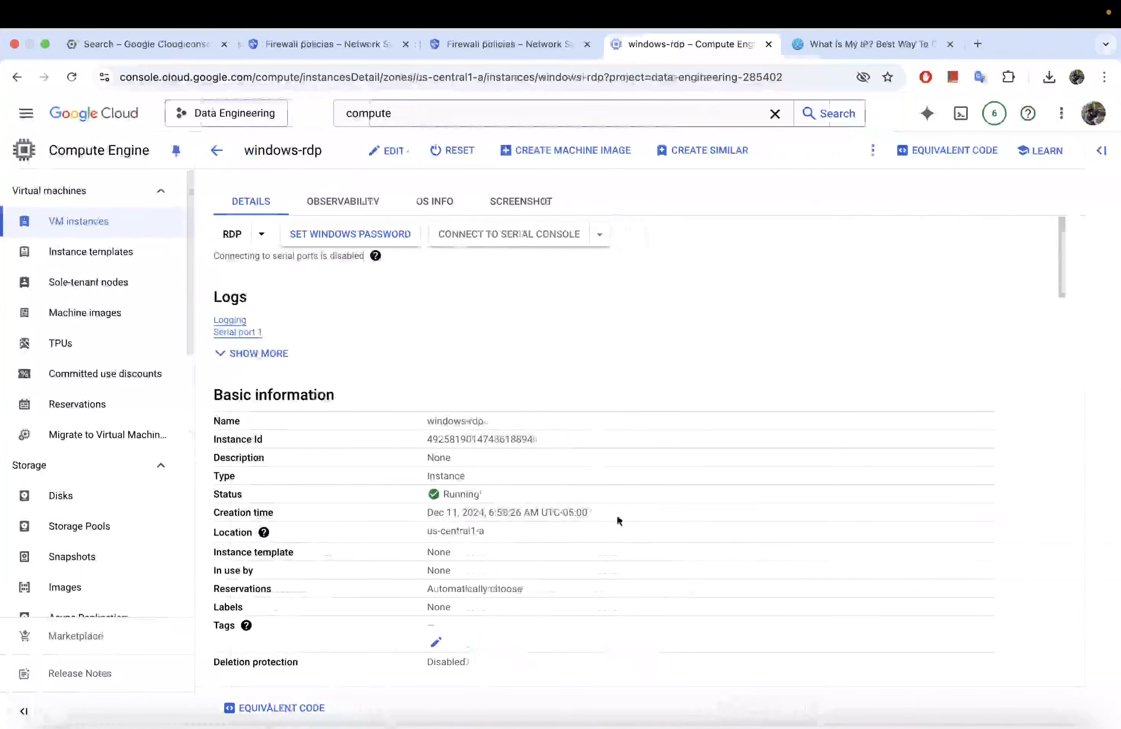
left_click(216, 150)
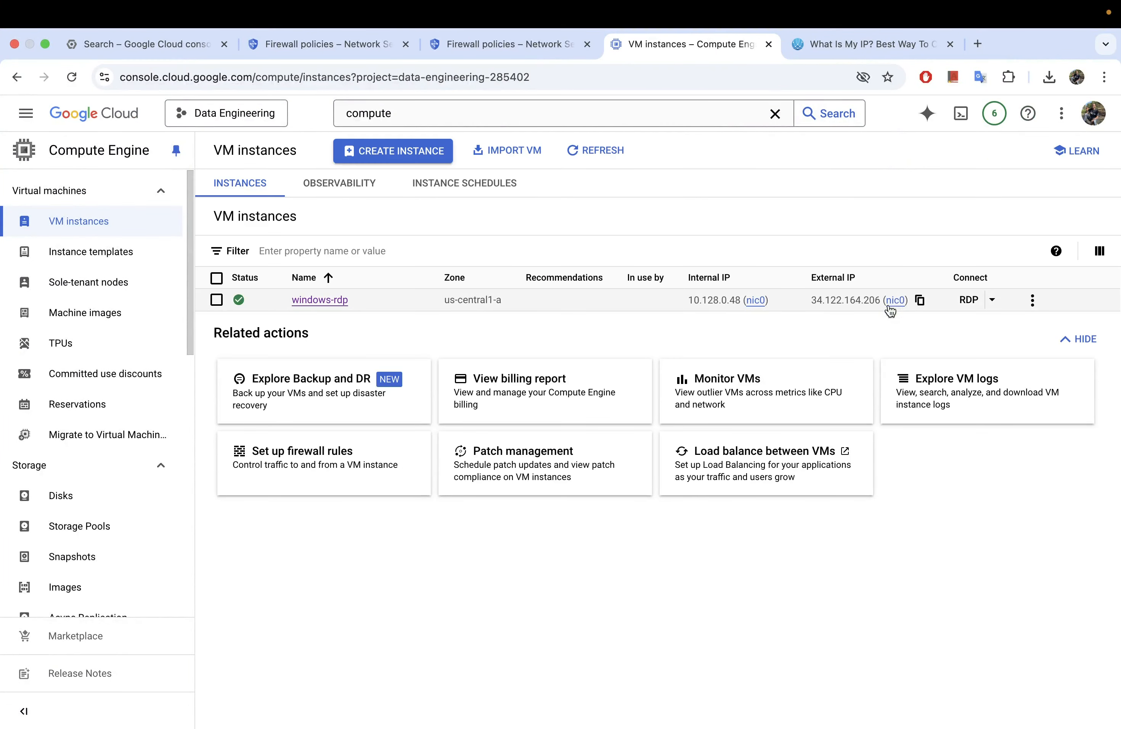
left_click(920, 301)
Step: Back in Windows App, add the PC using the copied IP 34.122.164.206 as its PC name and start connecting to it
key("ctrl+Left")
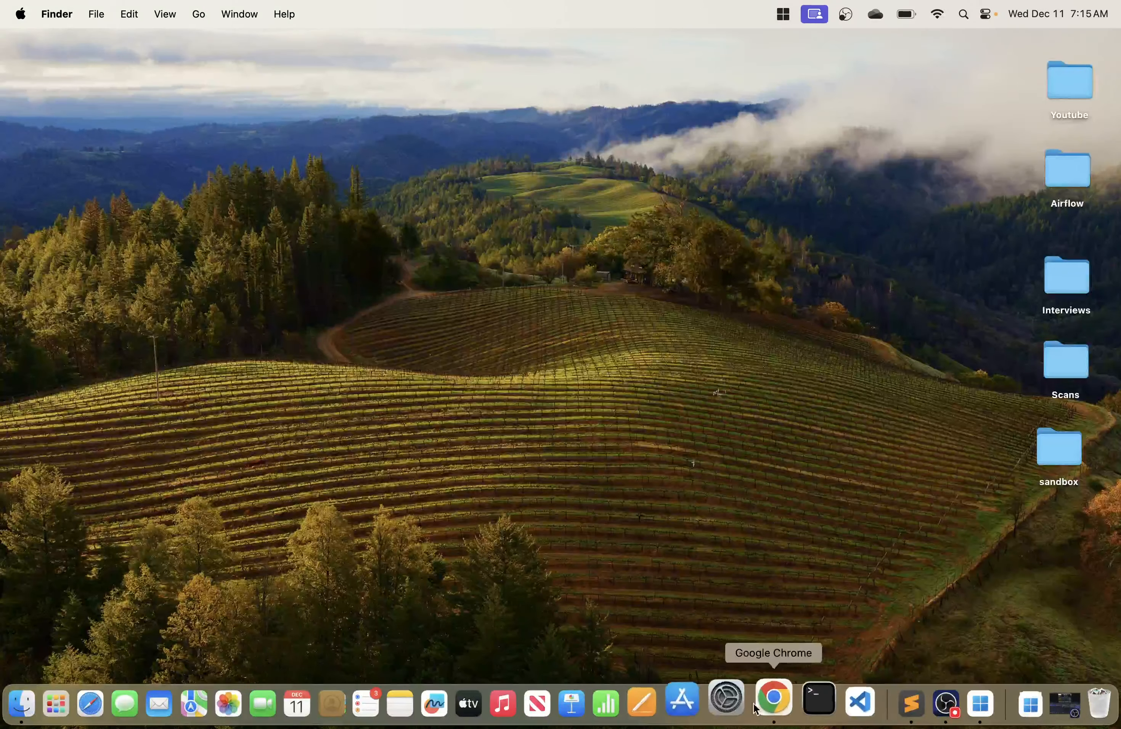
left_click(981, 704)
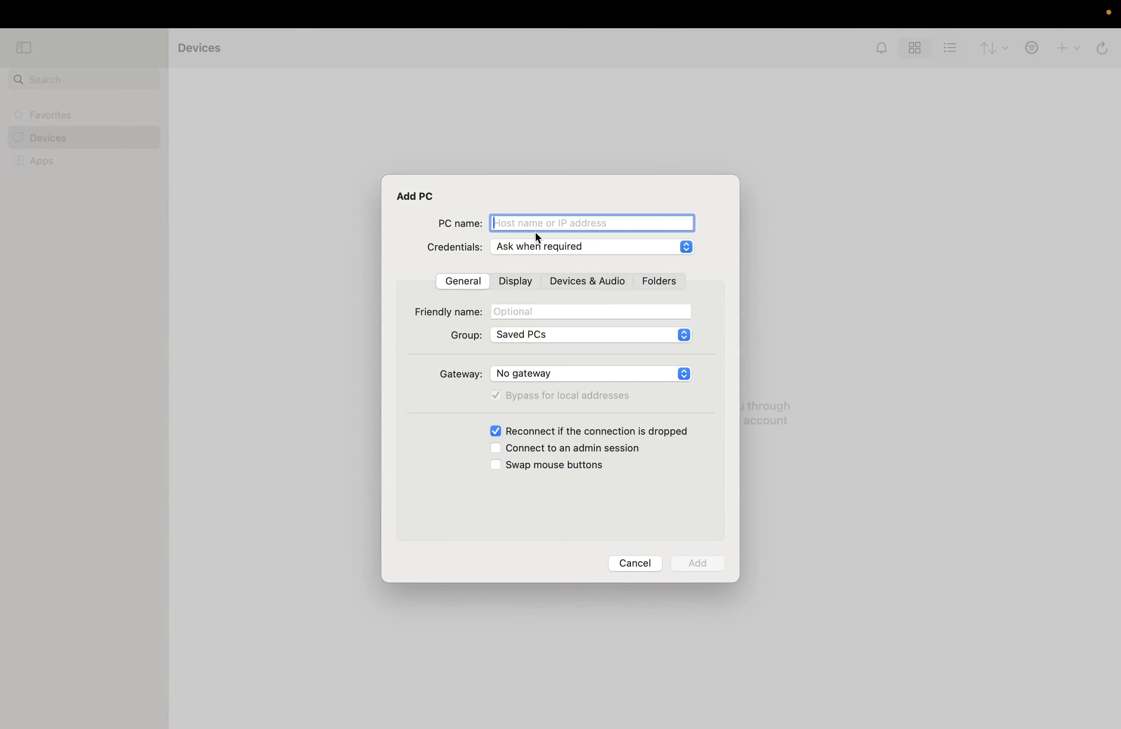
key("super+v")
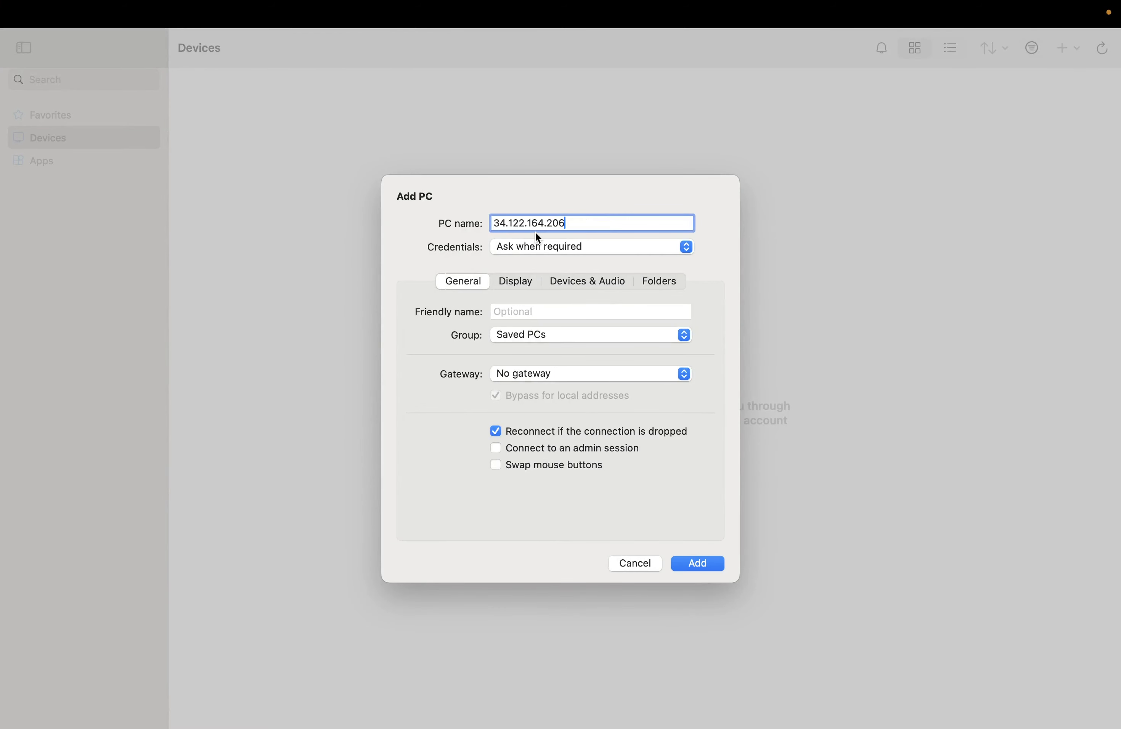
left_click(702, 563)
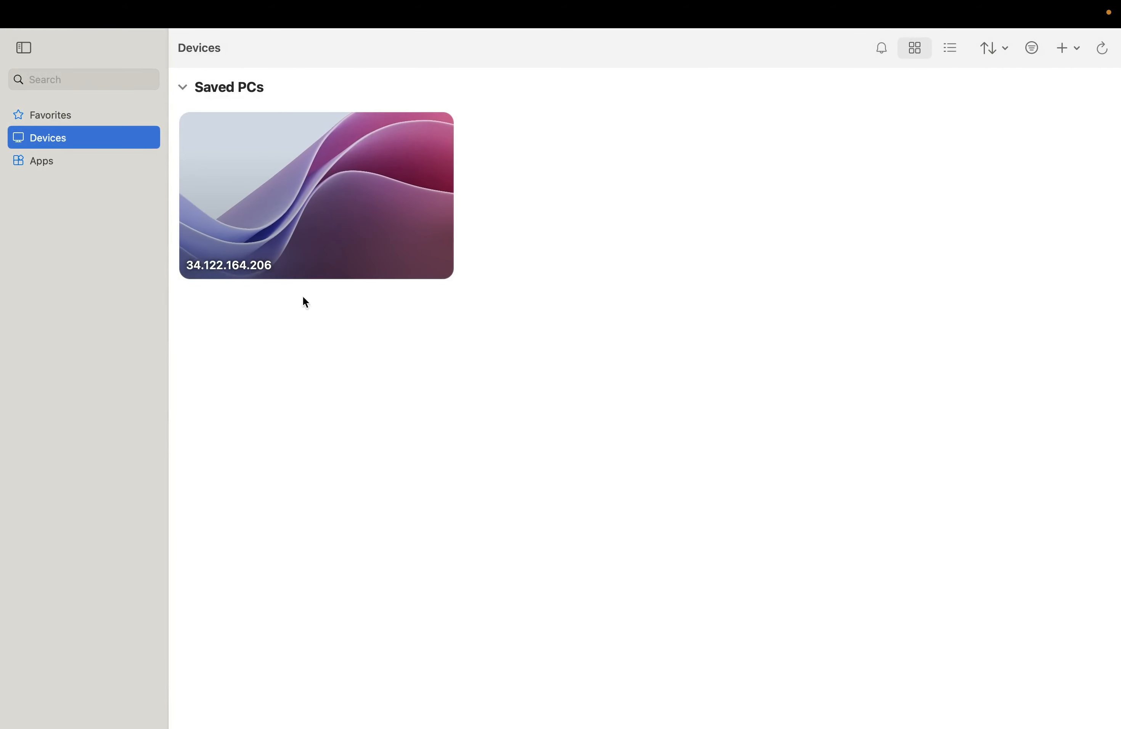
mouse_move(277, 185)
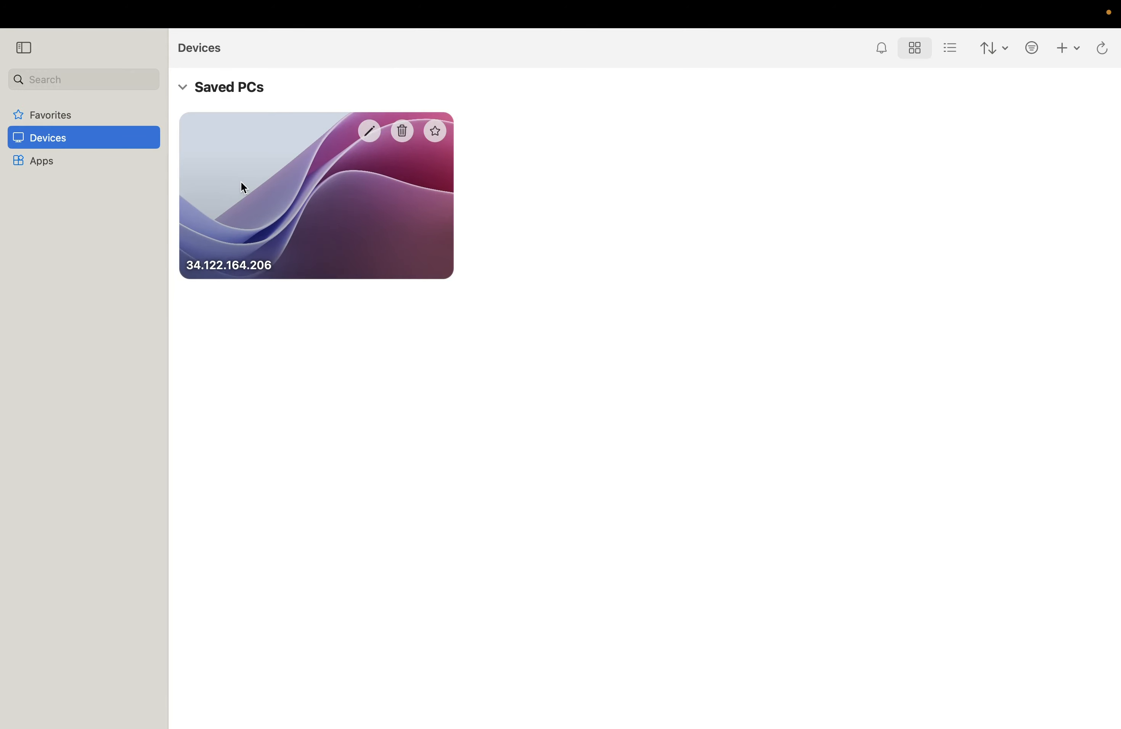
double_click(308, 218)
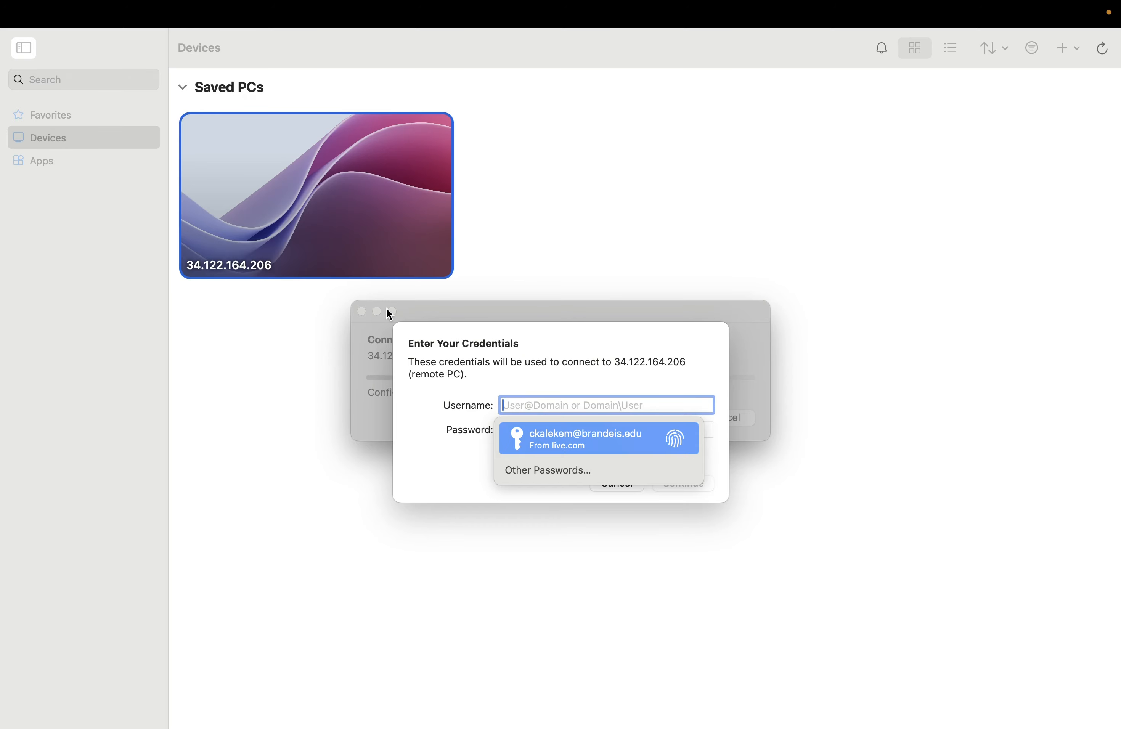
Step: Switch to Sublime Text and copy the Windows username from the note for the connection credentials
key("ctrl+Left")
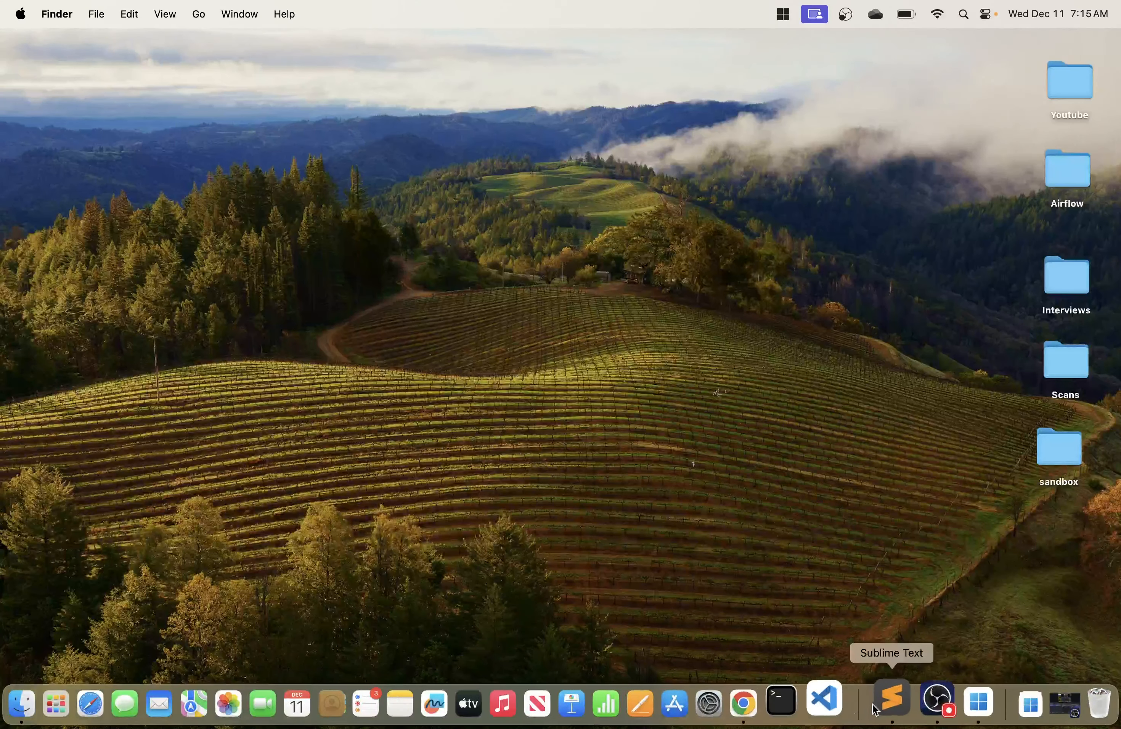
left_click(892, 701)
left_click_drag(198, 63, 36, 70)
key("super+c")
key("ctrl+Left")
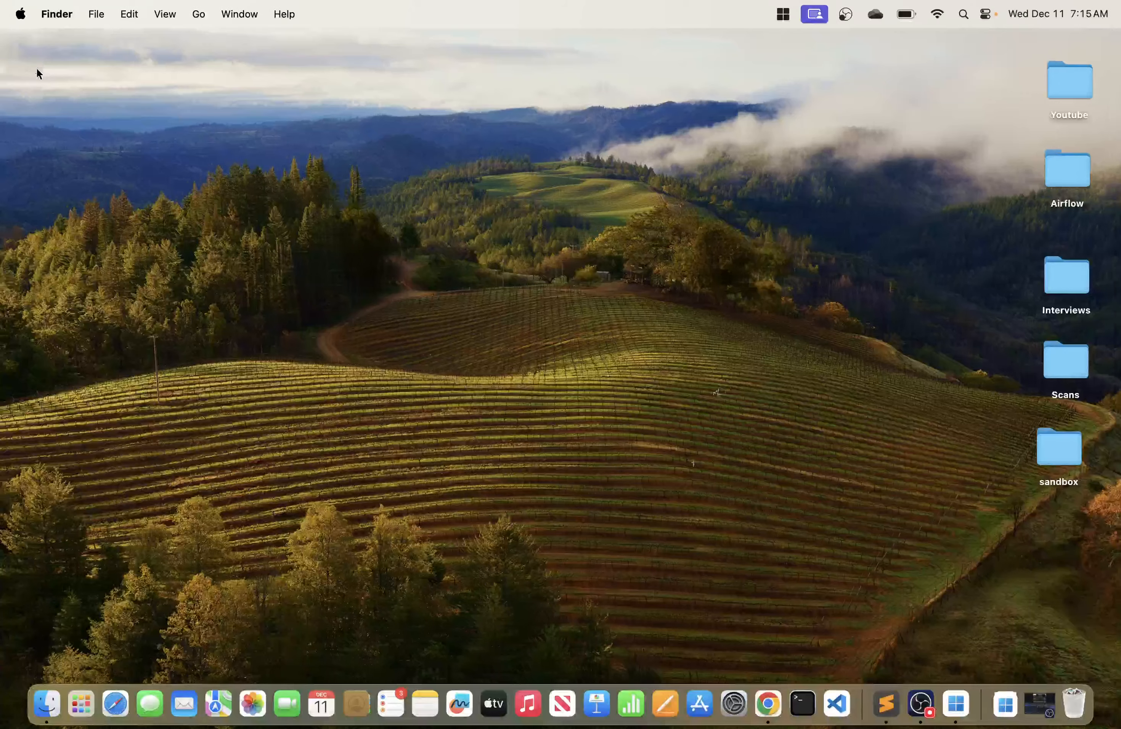
Step: Switch back to Windows App and paste the copied Windows username into the credentials for 34.122.164.206
key("super+Tab")
key("super+Tab")
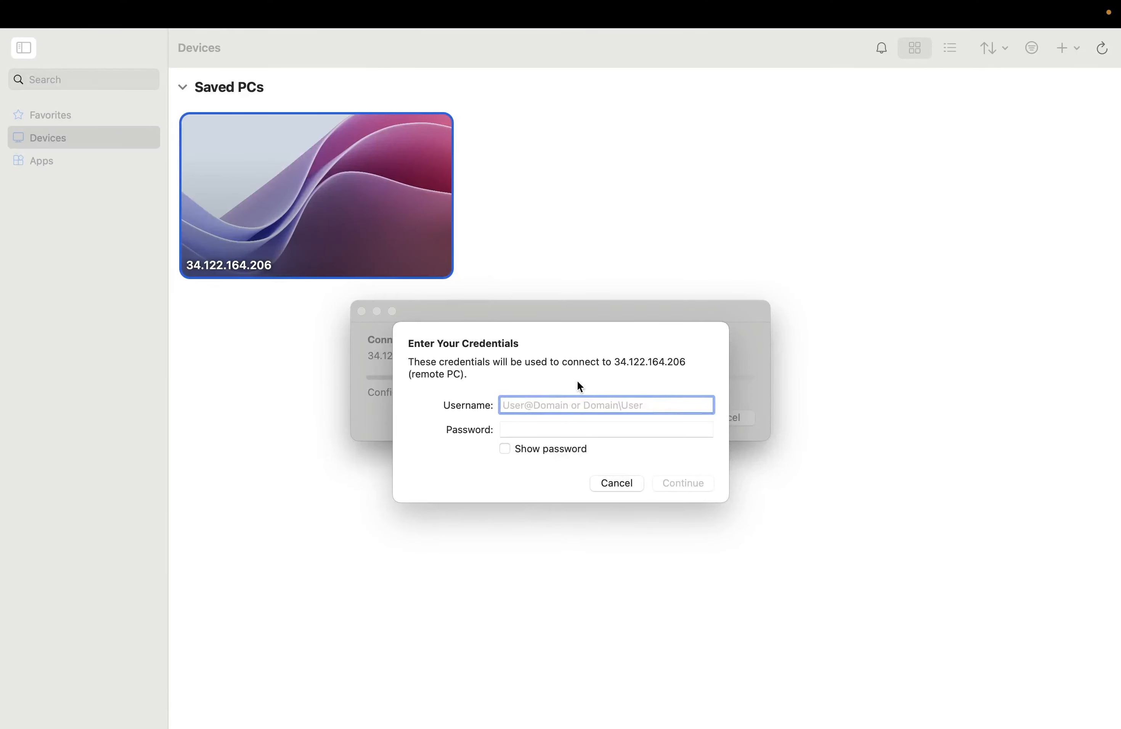
key("super+v")
Step: Switch to Sublime Text and copy the Windows password from the note with the connection credentials
key("ctrl+Left")
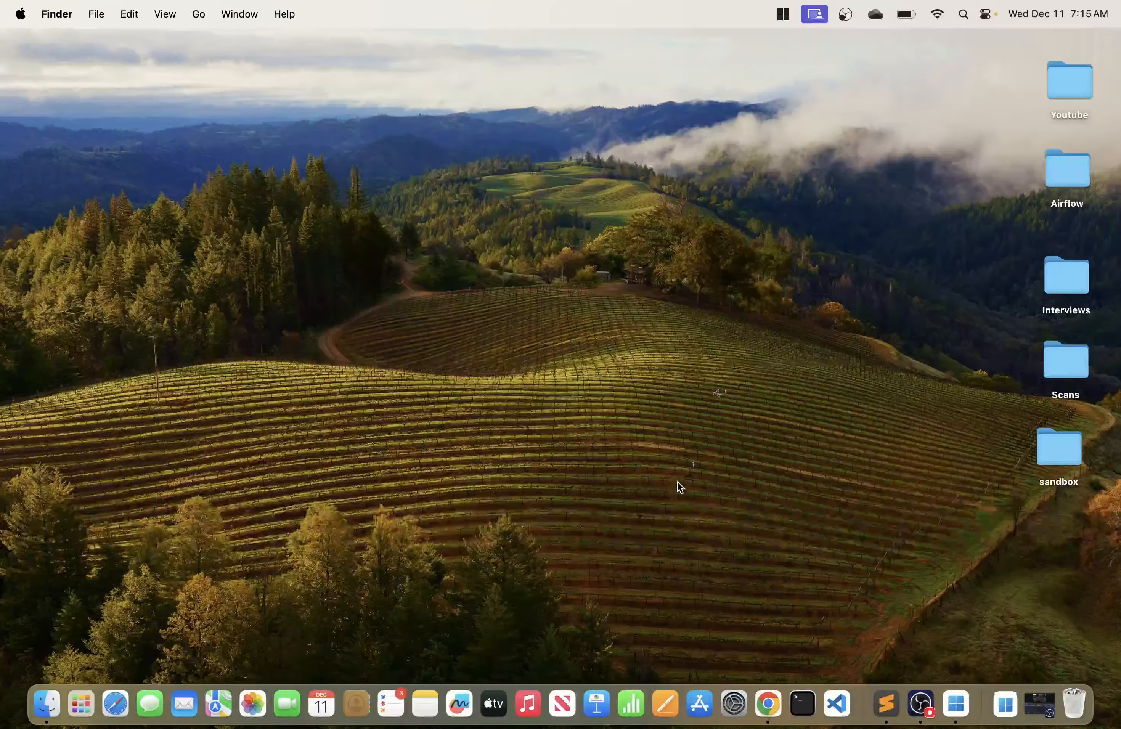
key("super+Tab")
key("super+Tab")
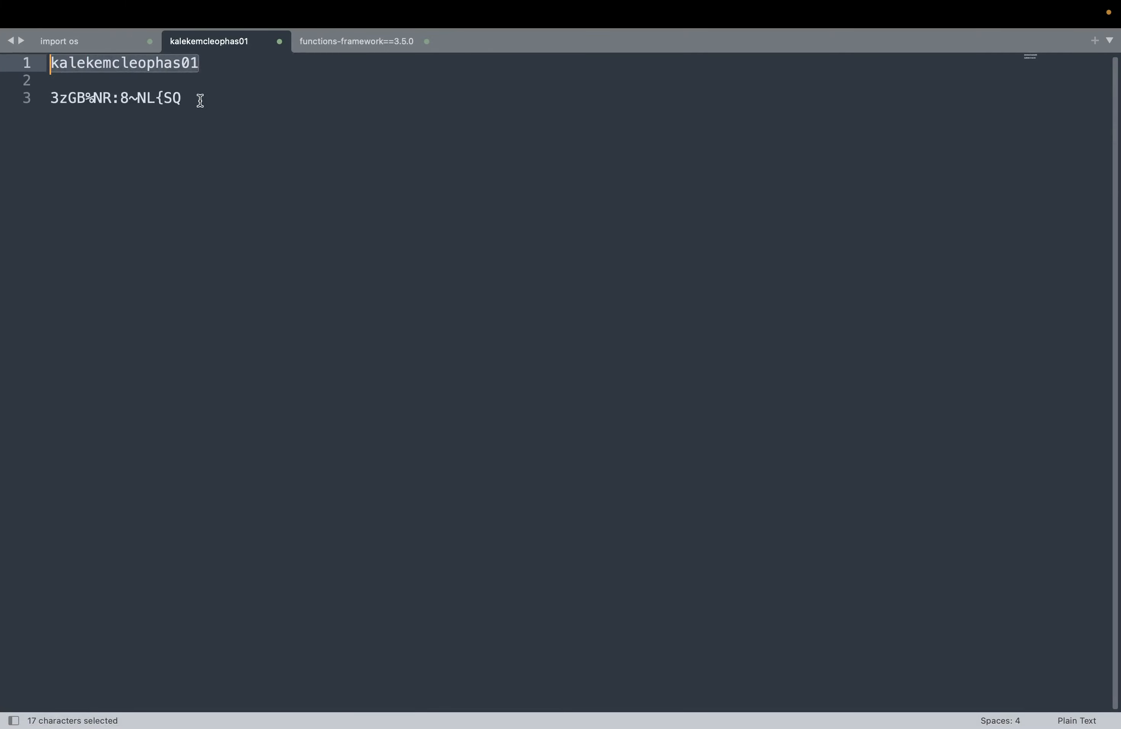
left_click_drag(198, 98, 52, 93)
key("super+c")
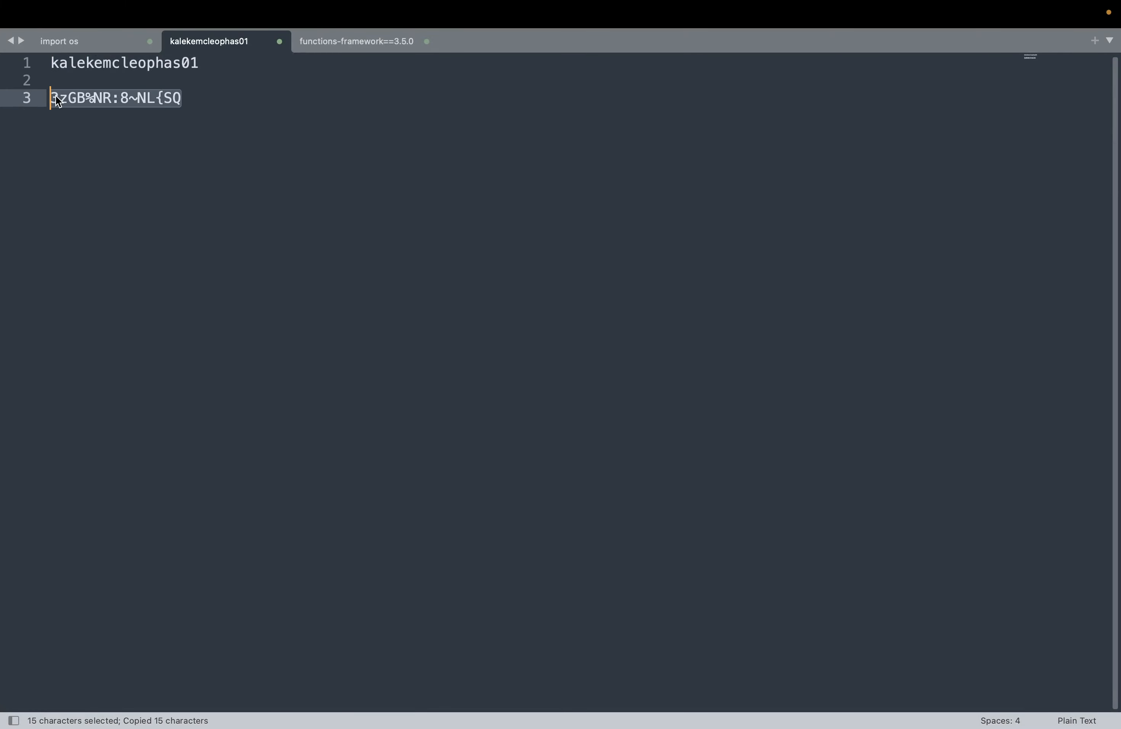
Step: Return to Windows App and paste the copied account password into the Password field of the connection credentials
key("ctrl+Left")
key("super+Tab")
key("super+Tab")
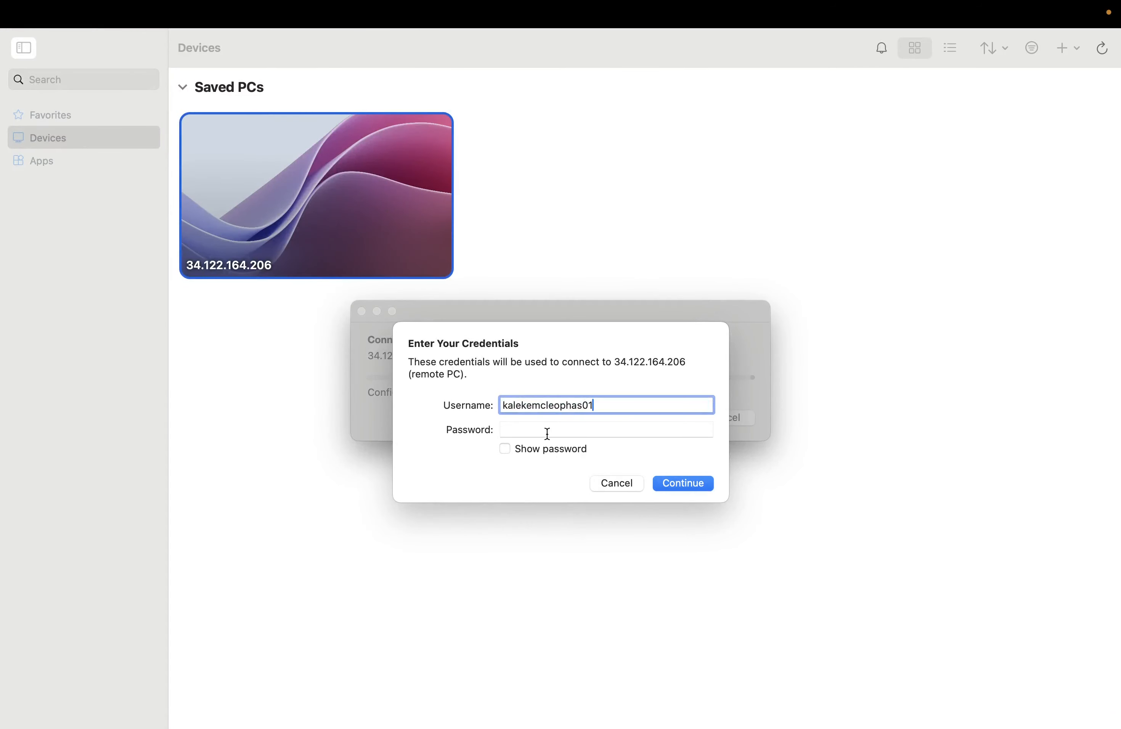
left_click(548, 433)
key("super+v")
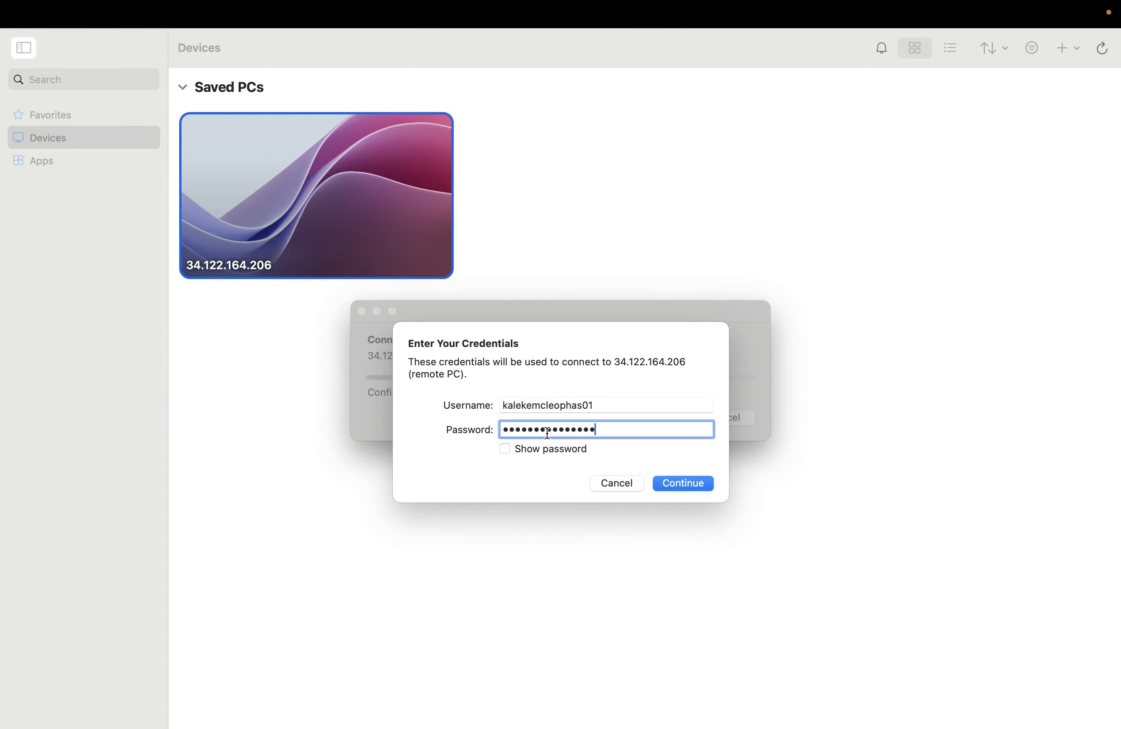